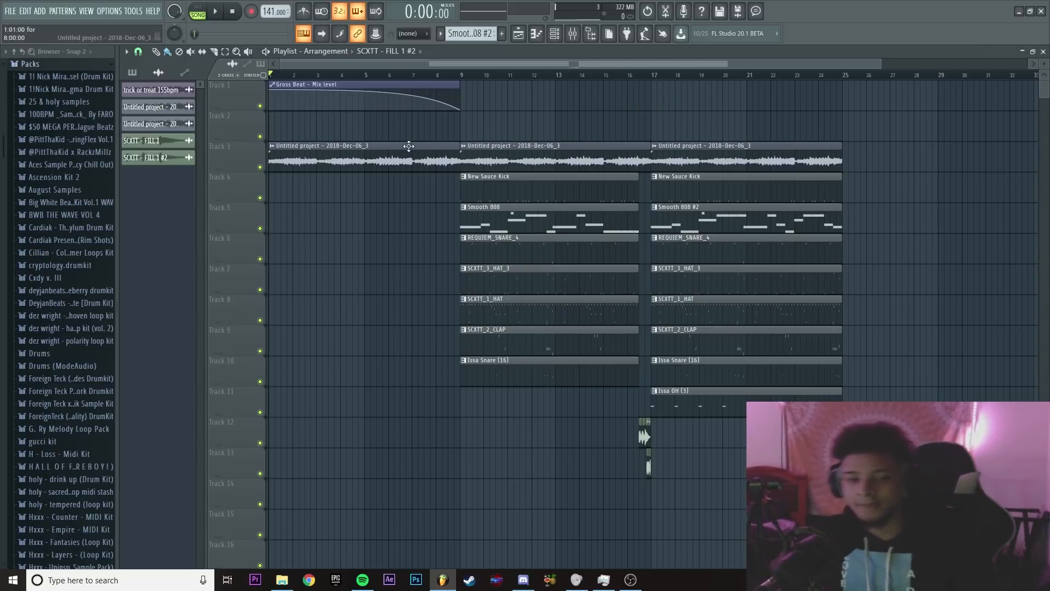
# - Delete all playlist clips from bar 9 onward, keeping only the intro melody and the Gross Beat automation
pyautogui.moveTo(519, 119); pyautogui.dragTo(577, 429)
pyautogui.moveTo(515, 206); pyautogui.dragTo(574, 433)
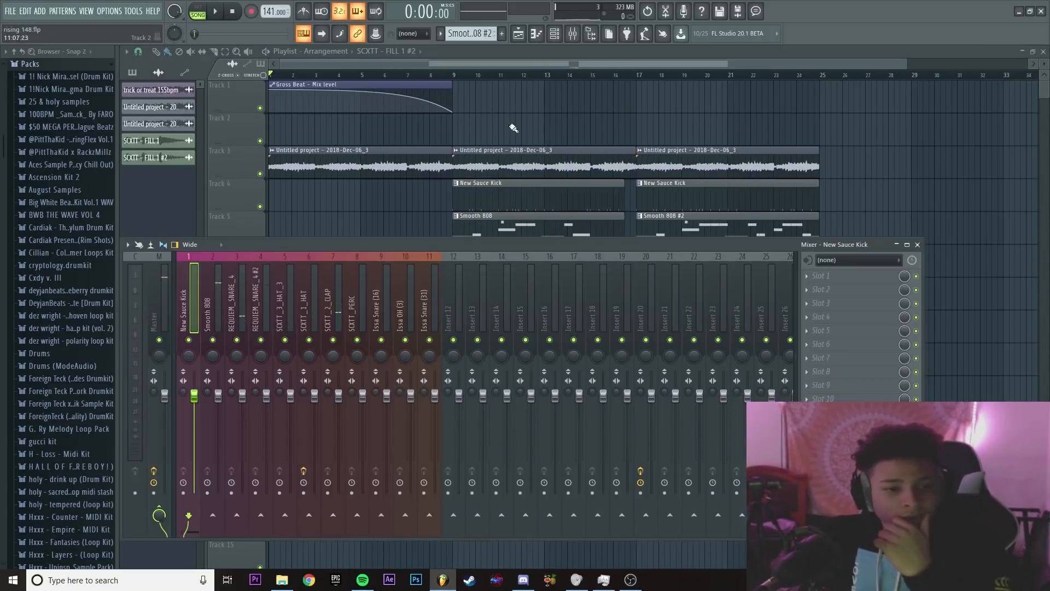
pyautogui.press('F9')
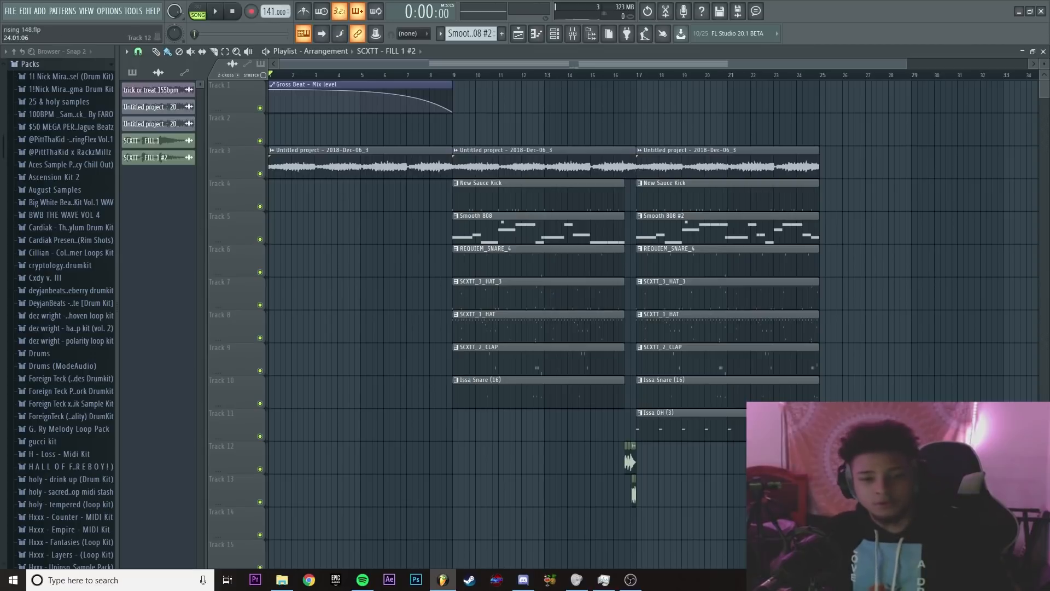
pyautogui.moveTo(806, 504); pyautogui.dragTo(299, 114)
pyautogui.click(409, 163)
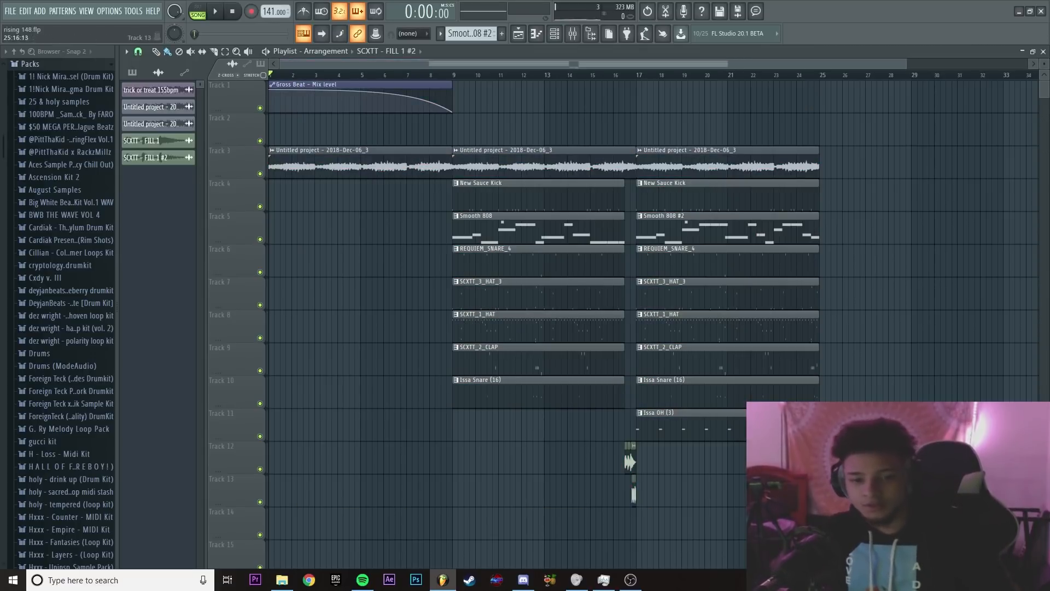
pyautogui.moveTo(829, 506); pyautogui.dragTo(497, 162)
pyautogui.press('Delete')
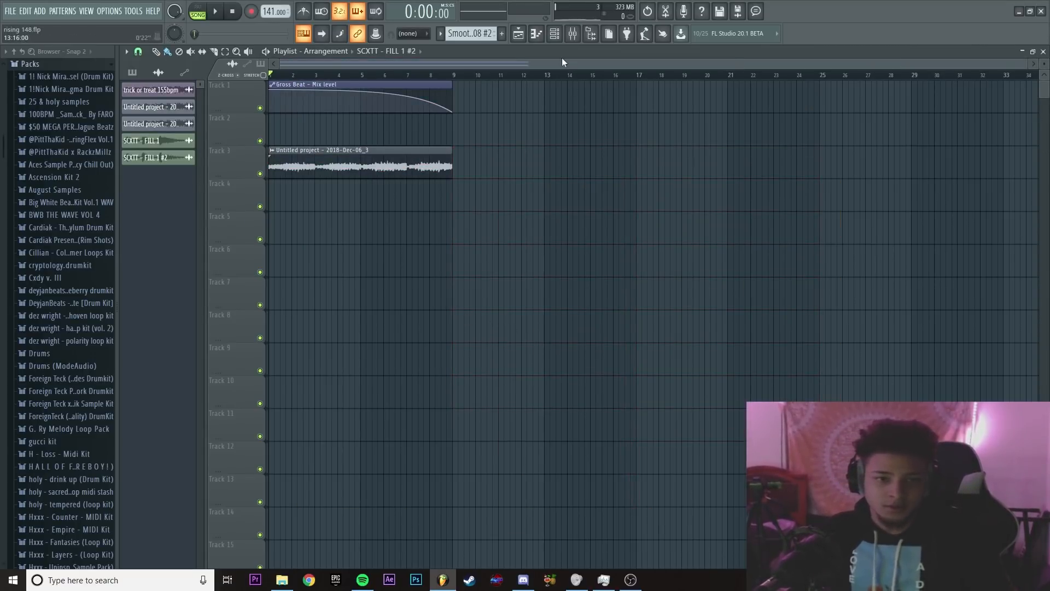
# - Place all patterns from New Sauce Kick through Issa OH (3) on consecutive tracks from Track 4, starting at bar 9
pyautogui.scroll(3, 451, 84)
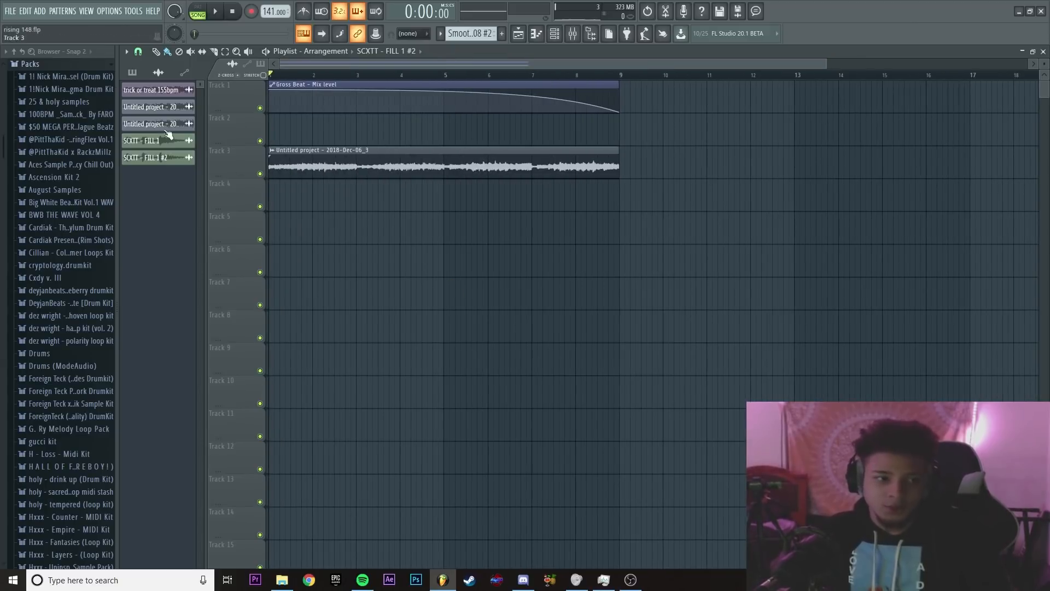
pyautogui.click(137, 74)
pyautogui.moveTo(168, 93); pyautogui.dragTo(159, 224)
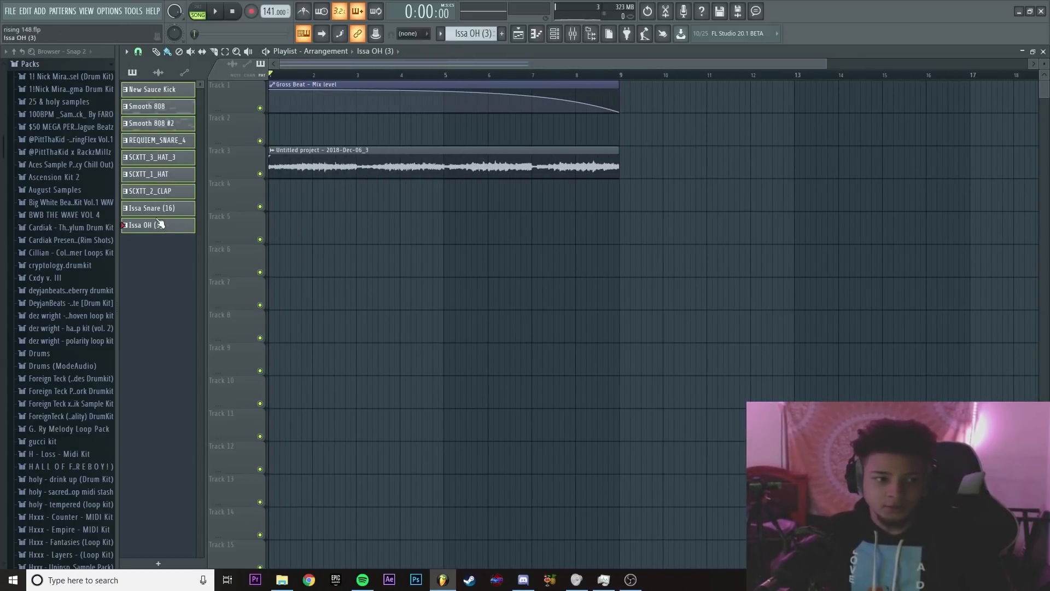
pyautogui.moveTo(161, 96); pyautogui.dragTo(619, 209)
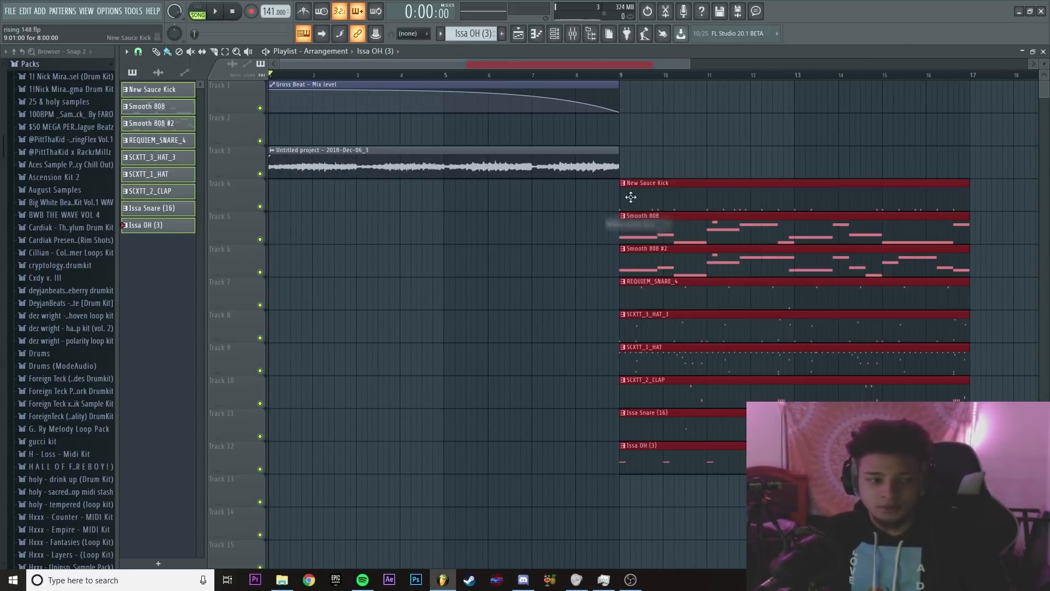
# - Duplicate the bar 9 section to bar 17 and delete the Smooth 808 clip from the copy
pyautogui.scroll(2, 562, 158)
pyautogui.moveTo(482, 539); pyautogui.dragTo(301, 189)
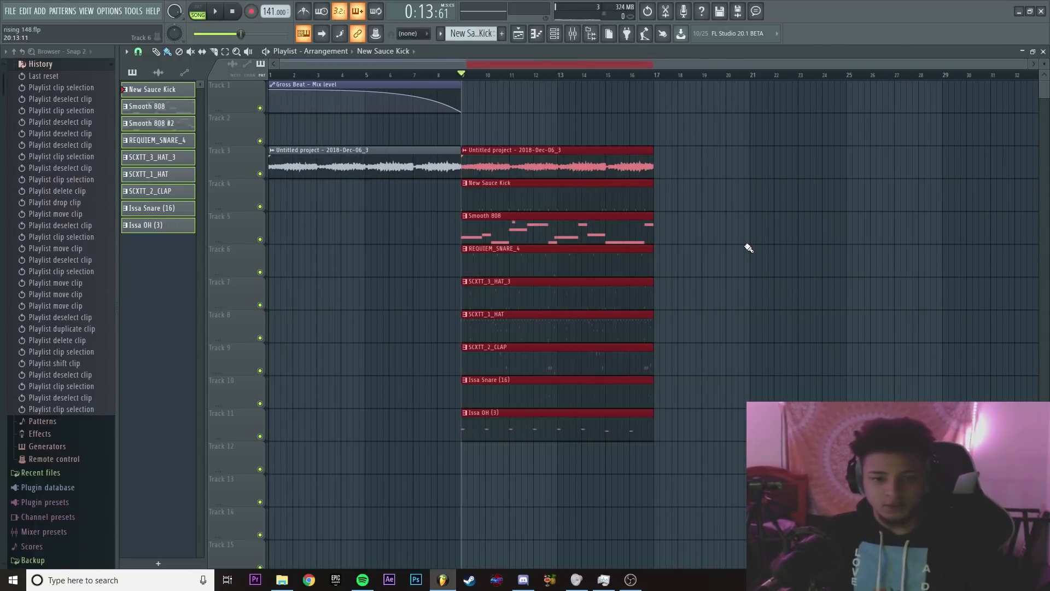
pyautogui.hotkey('ctrl', 'b')
pyautogui.hotkey('ctrl', 'd')
pyautogui.rightClick(716, 222)
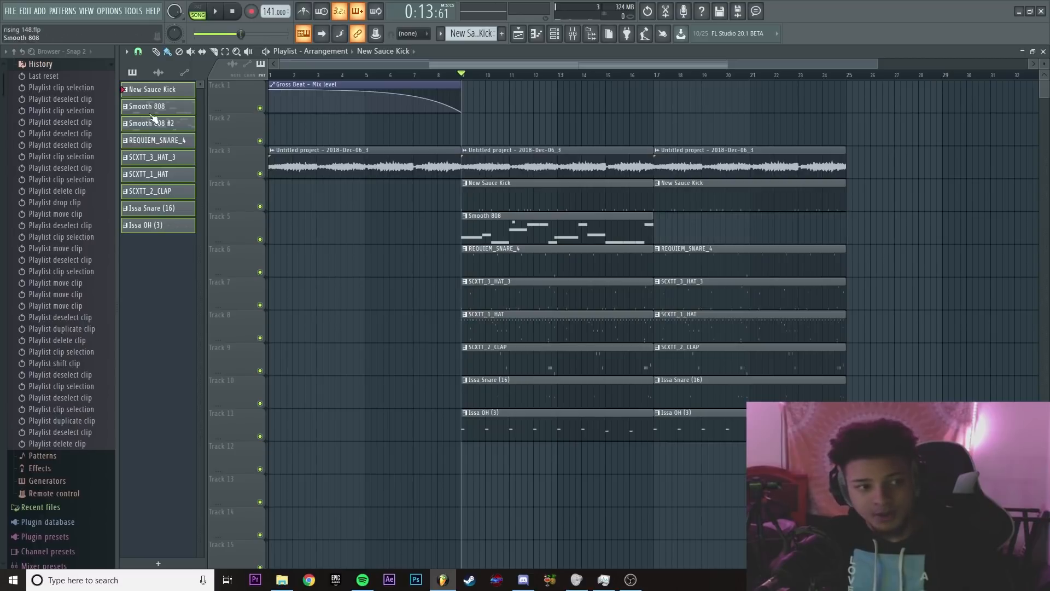
# - Place the Smooth 808 #2 pattern on Track 5 at bar 17
pyautogui.click(417, 178)
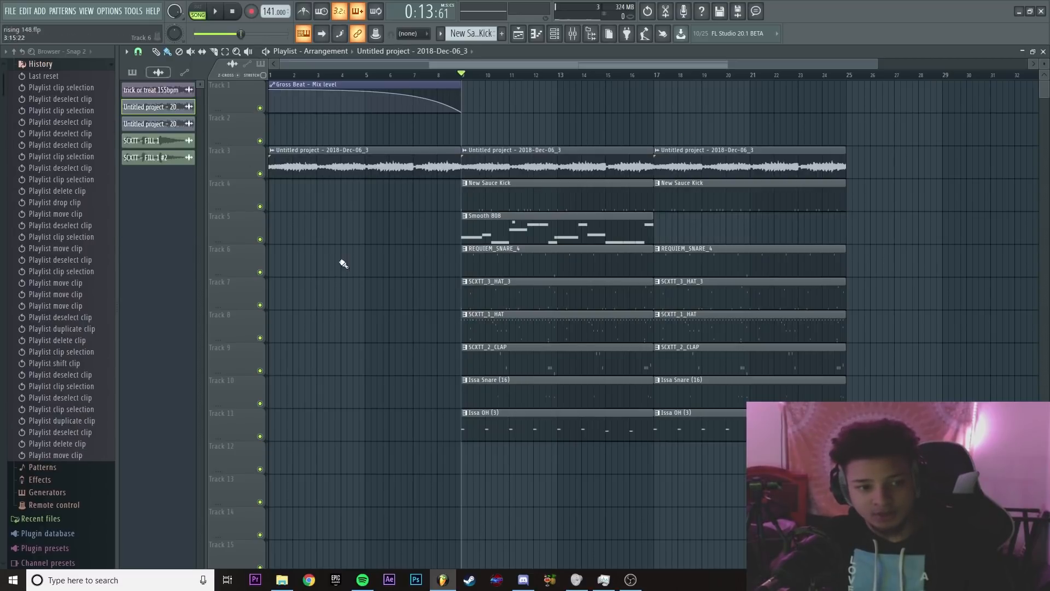
pyautogui.click(133, 72)
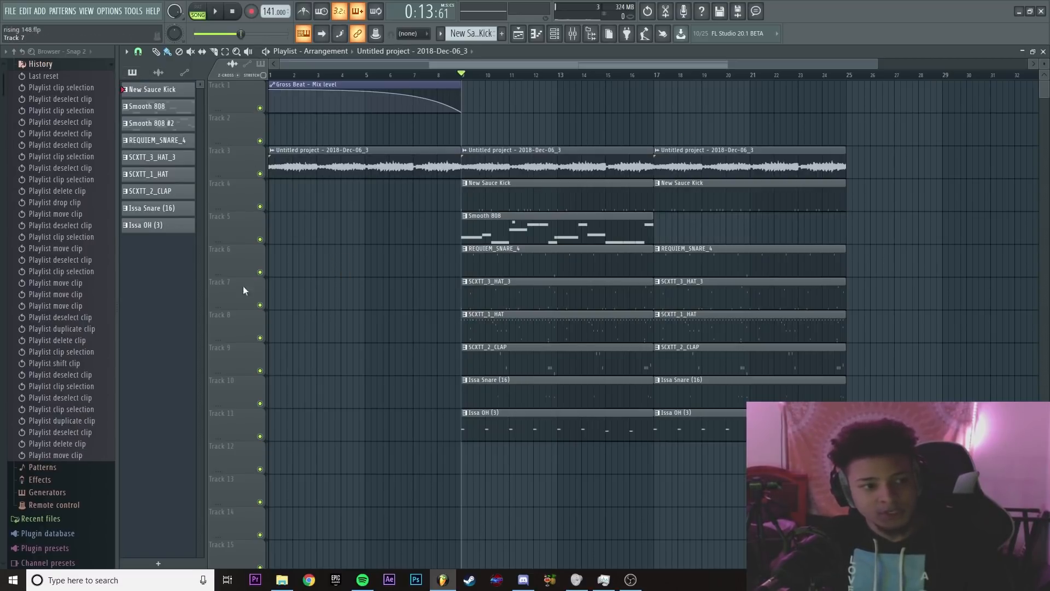
pyautogui.rightClick(260, 308)
pyautogui.click(254, 226)
pyautogui.moveTo(163, 122); pyautogui.dragTo(685, 228)
pyautogui.scroll(3, 730, 236)
pyautogui.moveTo(732, 237); pyautogui.dragTo(681, 226)
pyautogui.scroll(-2, 679, 230)
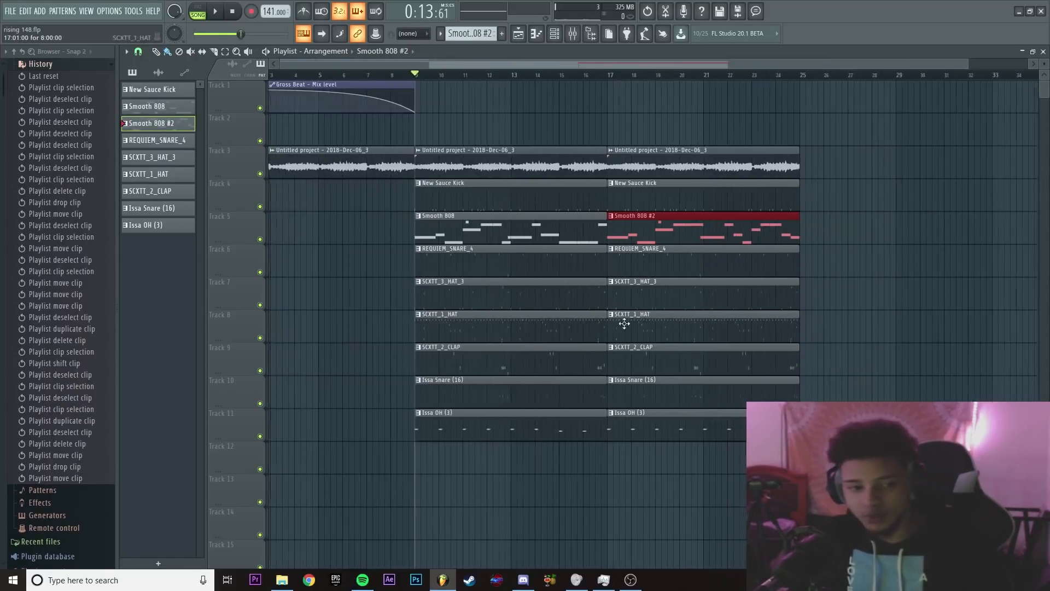
# - Examine the clips of the sections starting at bars 9 and 17 in the playlist
pyautogui.click(520, 206)
pyautogui.scroll(-4, 534, 220)
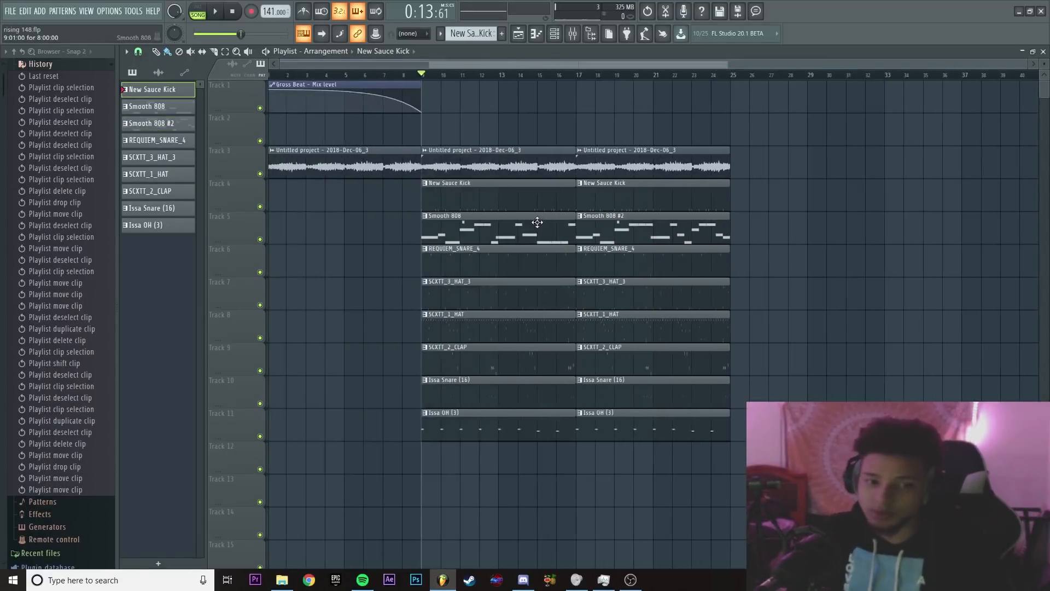
pyautogui.moveTo(715, 469); pyautogui.dragTo(583, 113)
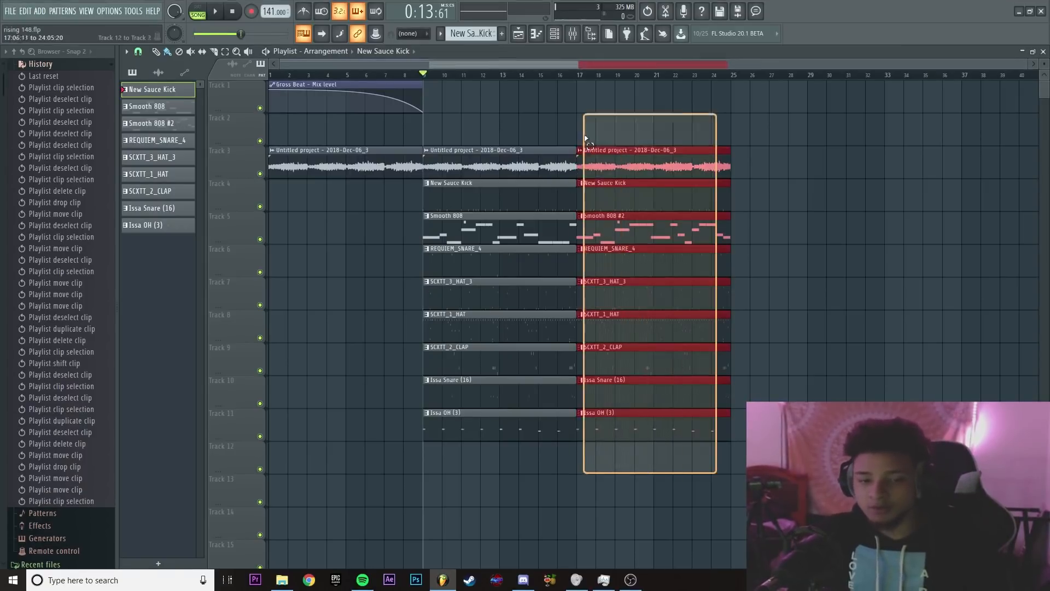
pyautogui.click(860, 234)
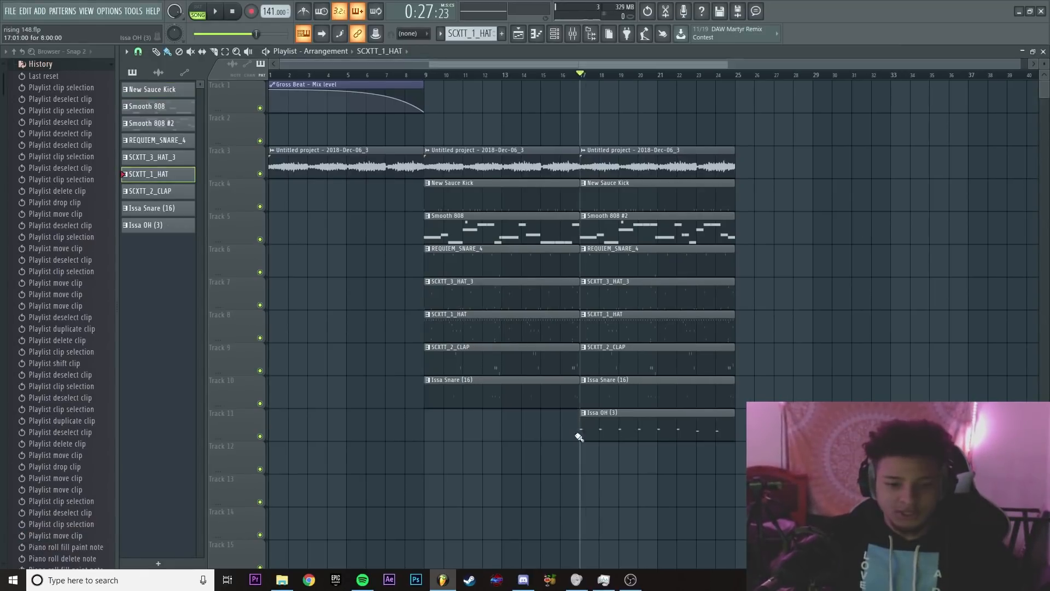
pyautogui.scroll(2, 579, 434)
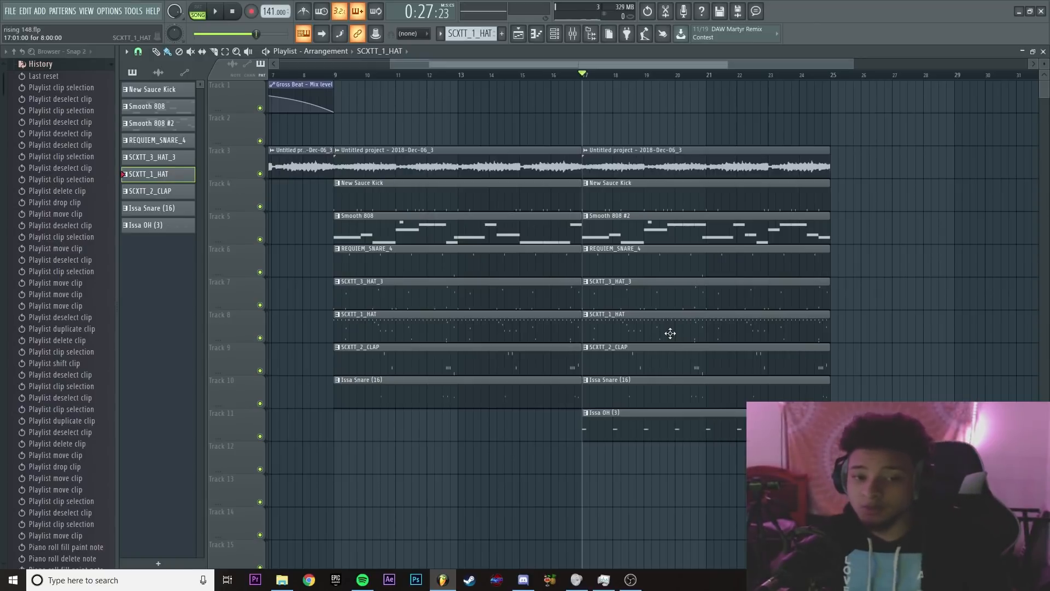
pyautogui.moveTo(655, 135); pyautogui.dragTo(804, 567)
pyautogui.keyDown('ctrl'); pyautogui.click(804, 547); pyautogui.keyUp('ctrl')
pyautogui.scroll(2, 566, 322)
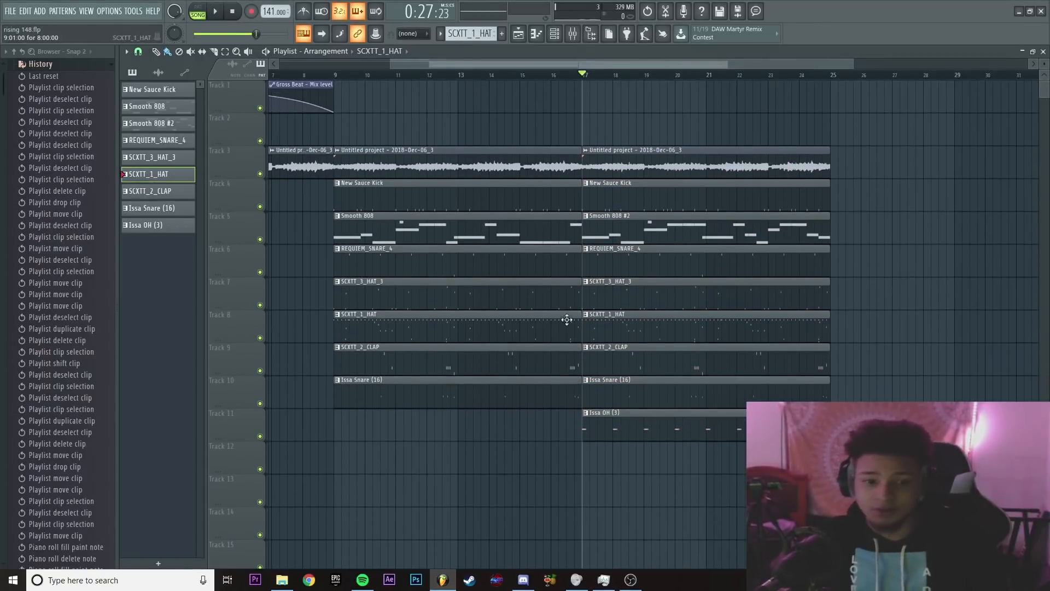
# - Open the Smooth 808 #2 pattern in the piano roll and switch to the Smooth 808 pattern
pyautogui.scroll(-2, 566, 321)
pyautogui.doubleClick(597, 230)
pyautogui.scroll(-2, 375, 216)
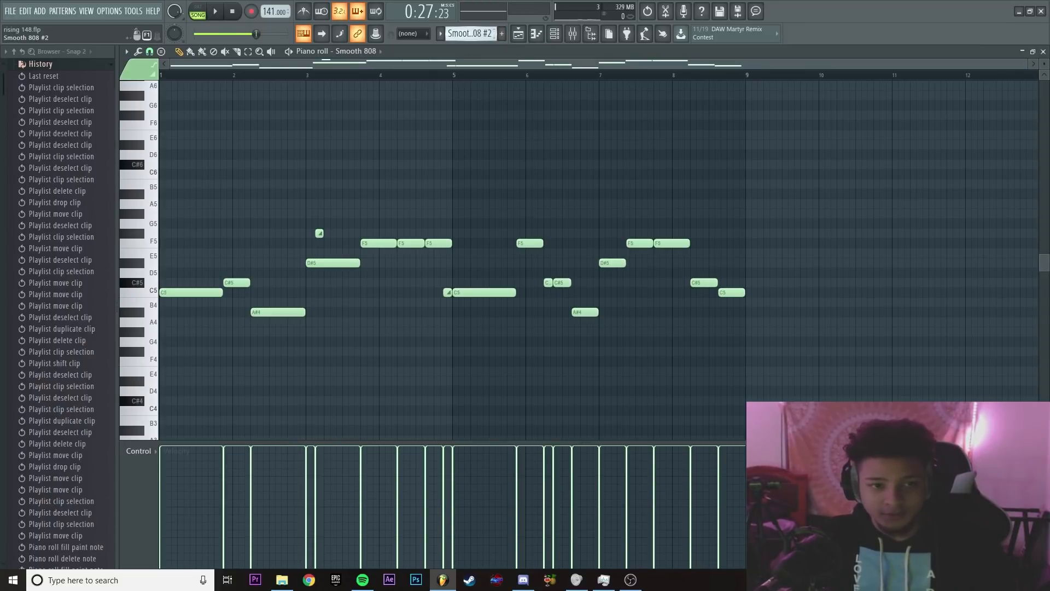
pyautogui.moveTo(494, 33); pyautogui.dragTo(494, 27)
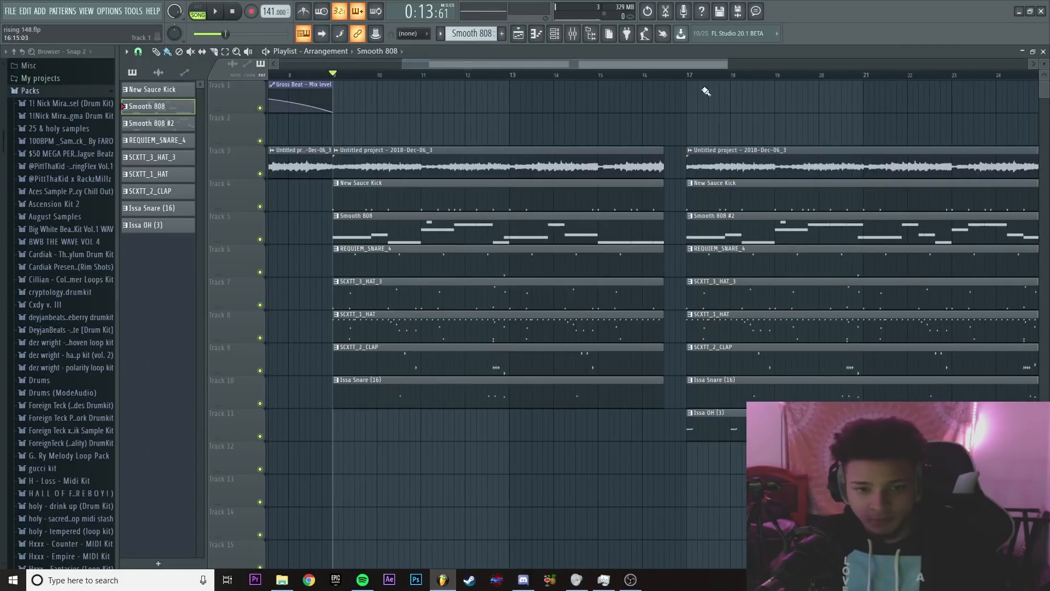
# - Try extending the REQUIEM_SNARE_4 clip of the first section into the gap before bar 17
pyautogui.click(644, 77)
pyautogui.scroll(2, 641, 216)
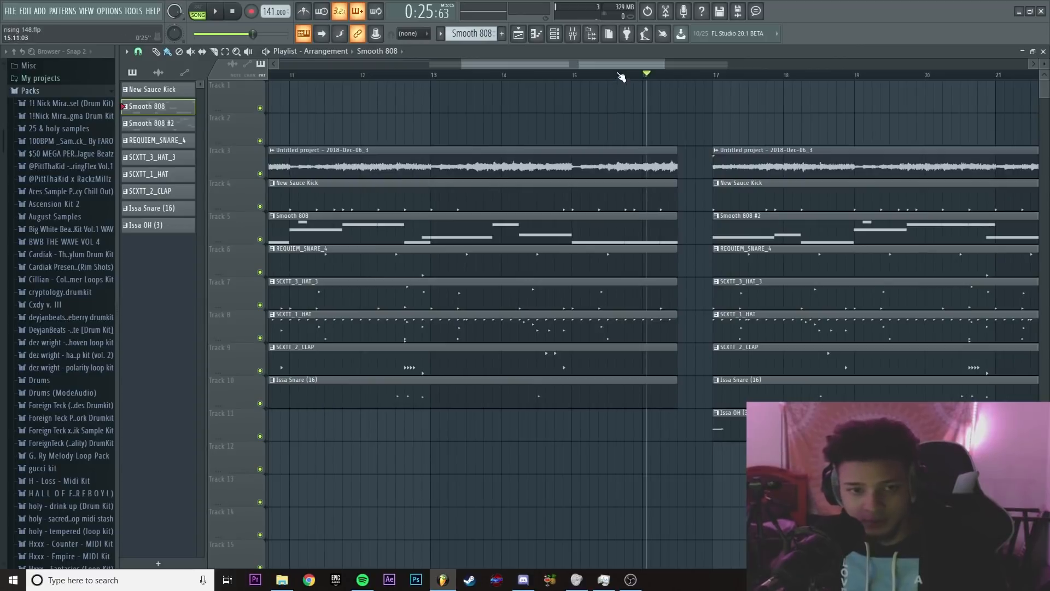
pyautogui.click(638, 75)
pyautogui.scroll(1, 663, 342)
pyautogui.moveTo(692, 425); pyautogui.dragTo(679, 140)
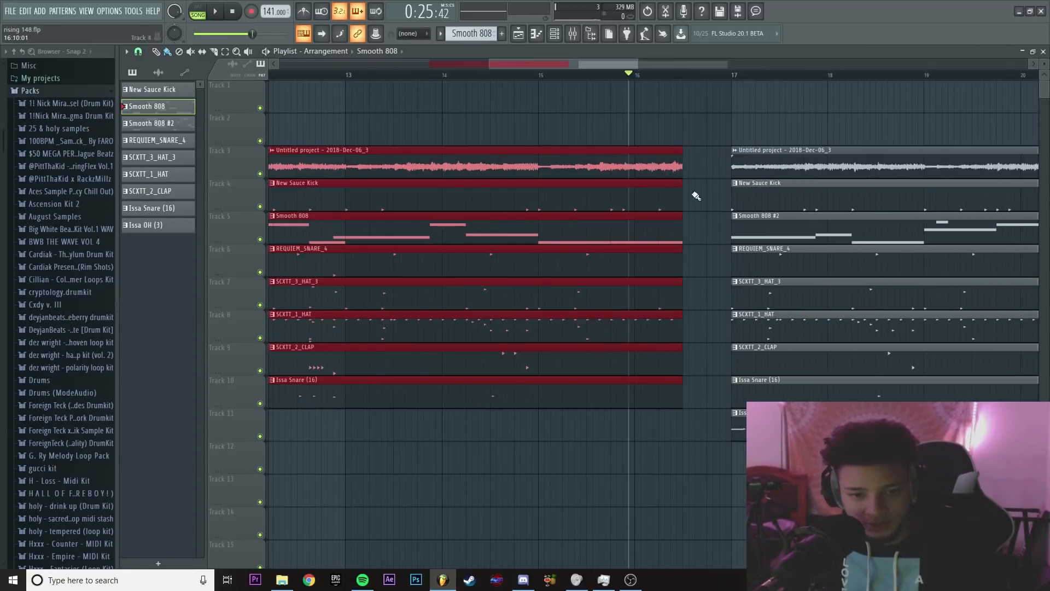
pyautogui.scroll(1, 697, 216)
pyautogui.keyDown('ctrl'); pyautogui.click(699, 227); pyautogui.keyUp('ctrl')
pyautogui.moveTo(675, 266); pyautogui.dragTo(693, 263)
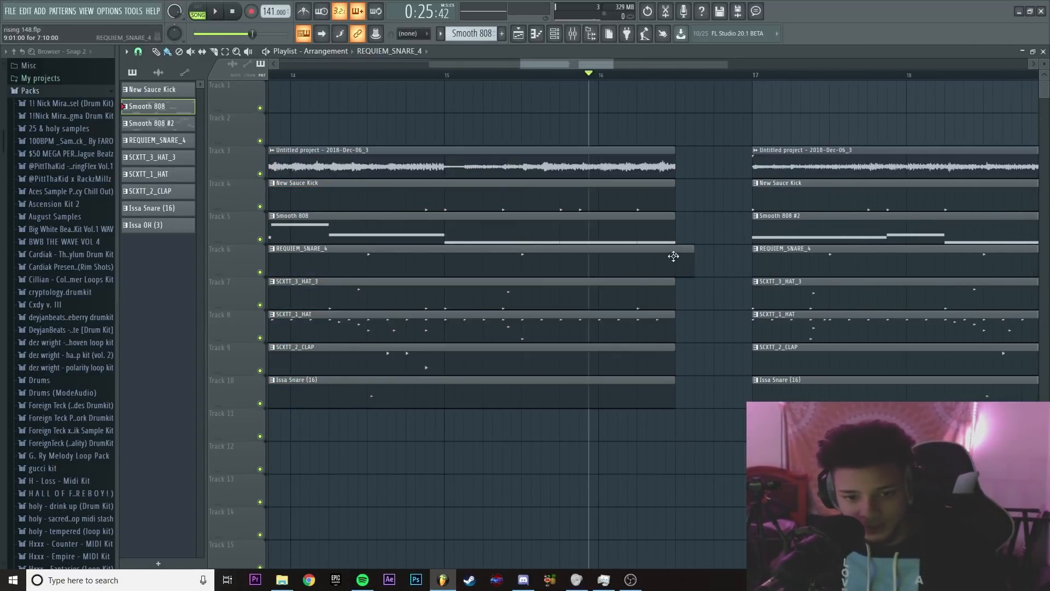
pyautogui.moveTo(697, 223); pyautogui.dragTo(672, 264)
pyautogui.keyDown('ctrl'); pyautogui.click(707, 241); pyautogui.keyUp('ctrl')
pyautogui.scroll(-3, 530, 277)
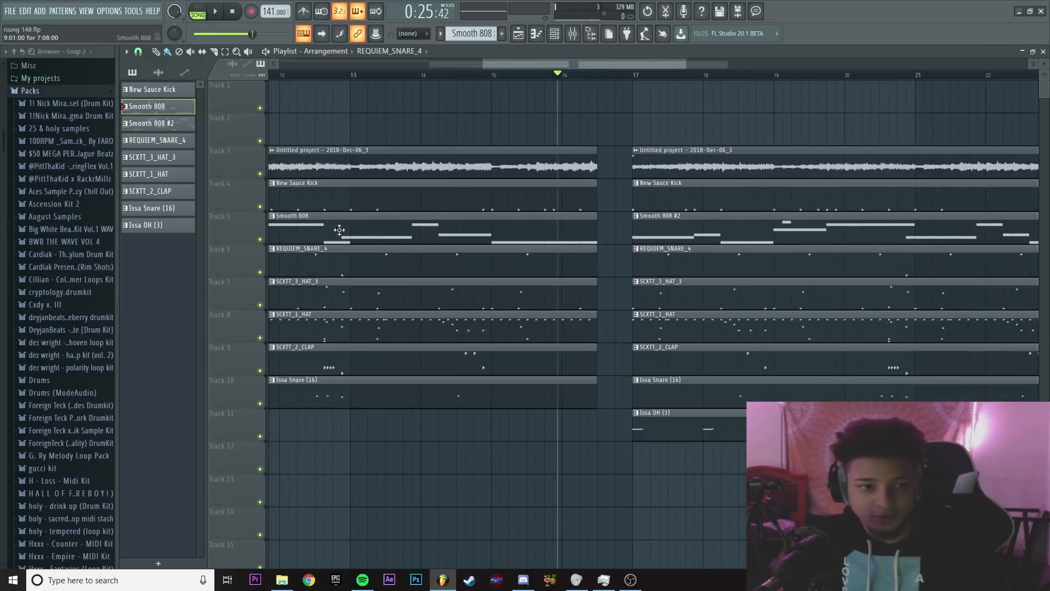
# - Play the arrangement from bar 13 through the gap before bar 17, and stop playback in the second section
pyautogui.click(346, 76)
pyautogui.press('space')
pyautogui.scroll(-2, 628, 401)
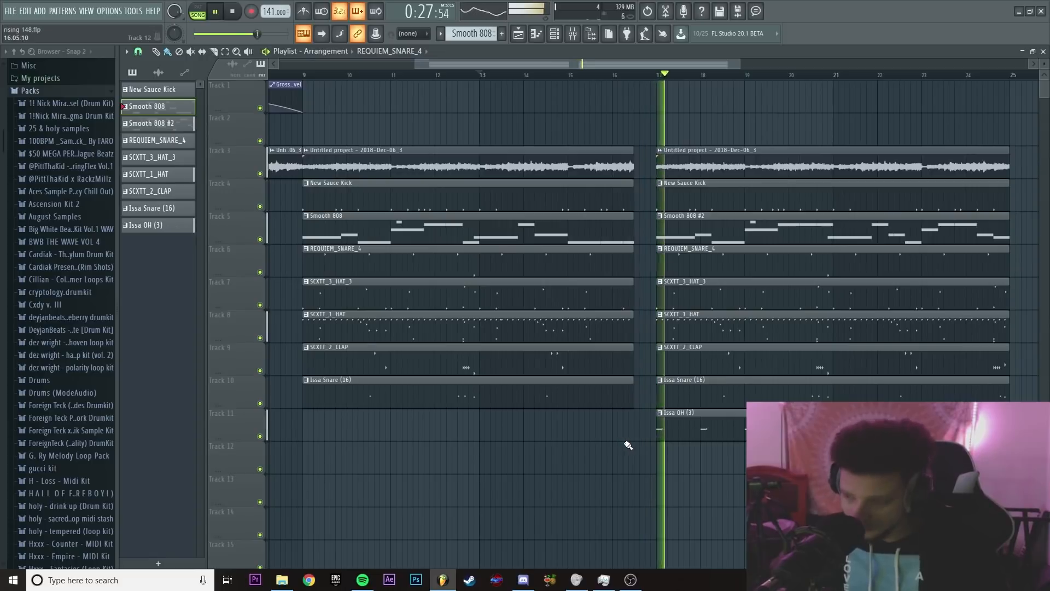
pyautogui.scroll(-5, 700, 470)
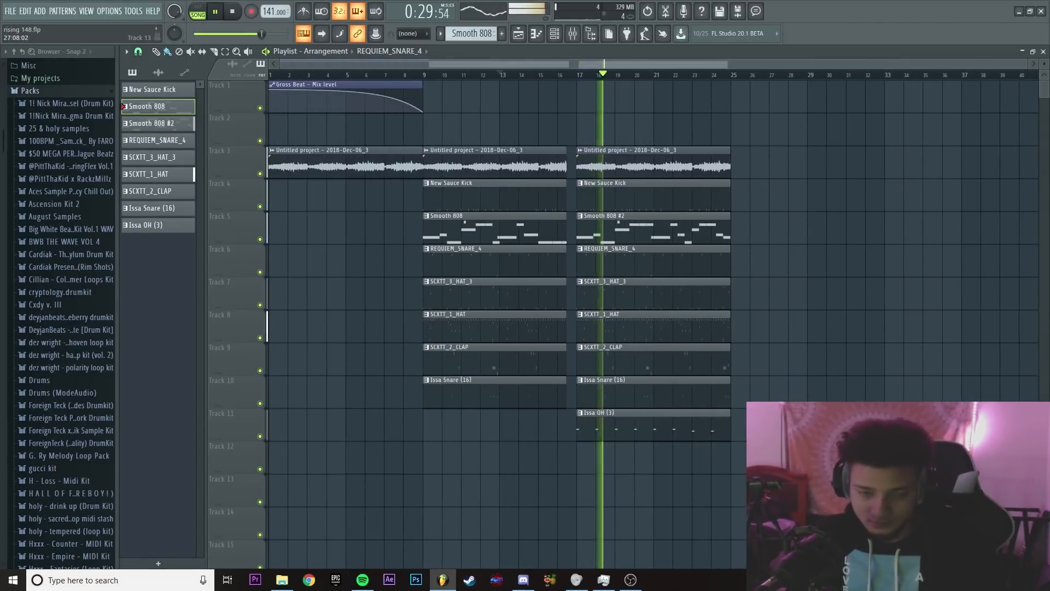
pyautogui.press('space')
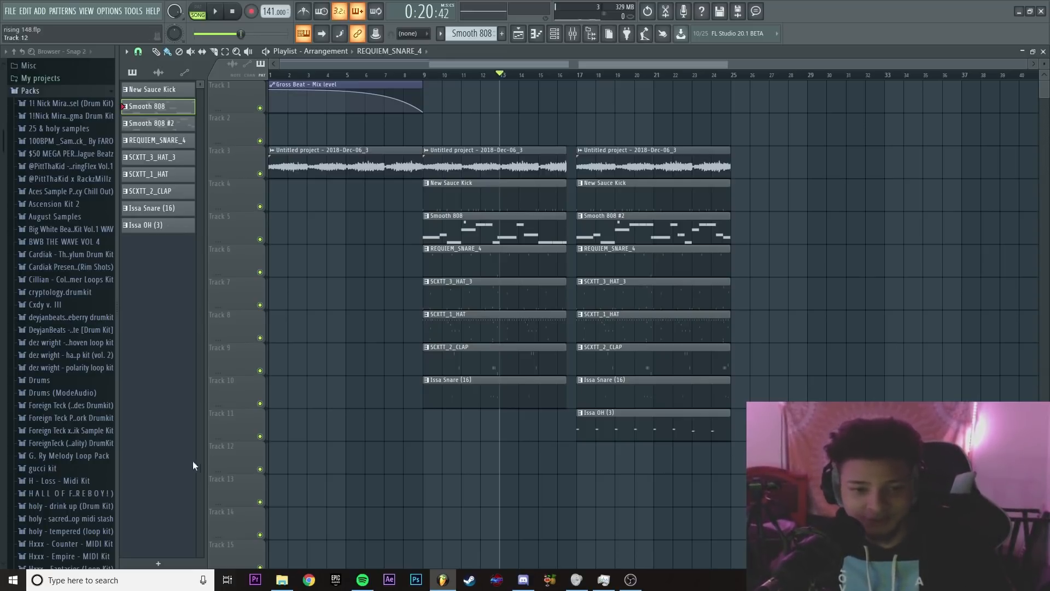
# - Inspect the sampler settings of the SCXTT - FILL 1 and SCXTT - FILL 1 #2 channels
pyautogui.scroll(3, 331, 367)
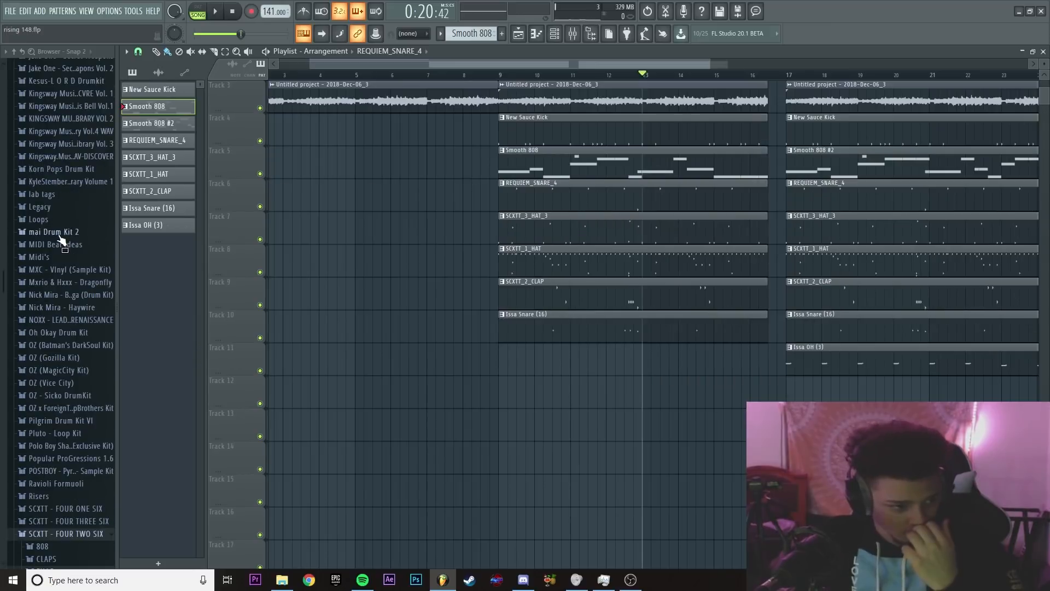
pyautogui.click(554, 33)
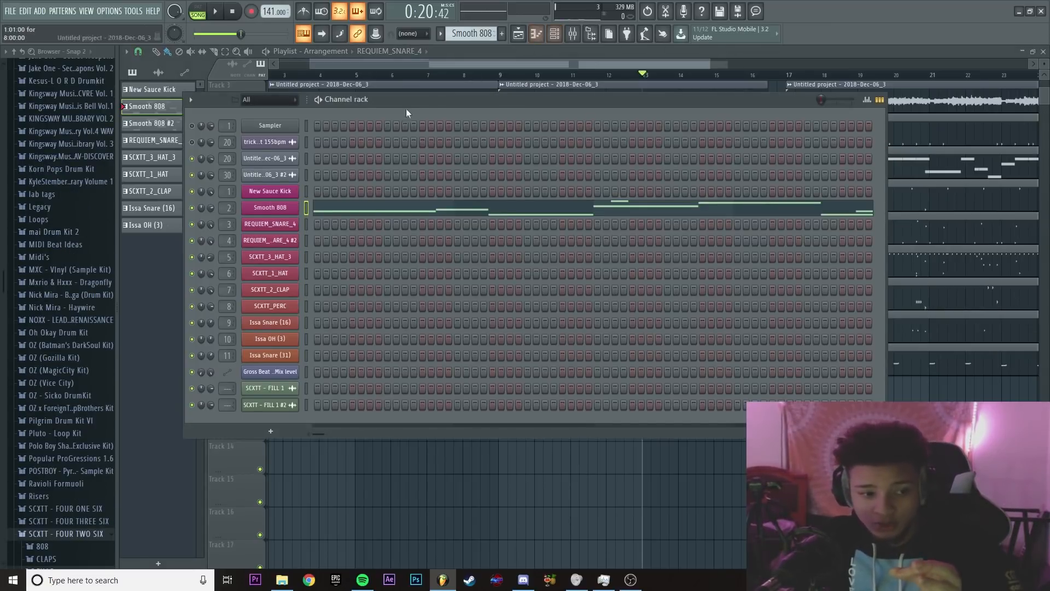
pyautogui.click(266, 388)
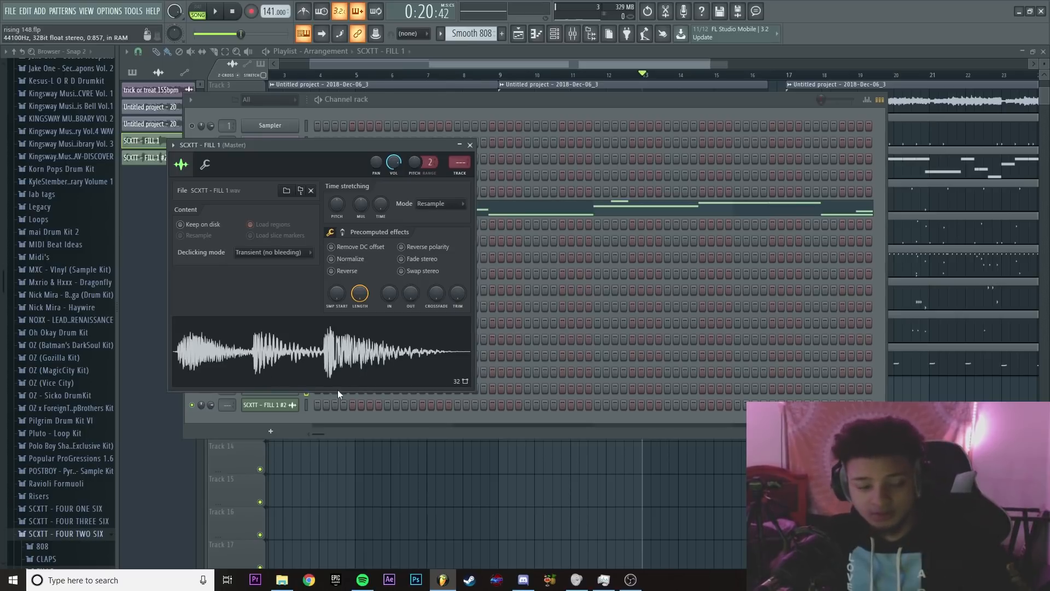
pyautogui.click(282, 408)
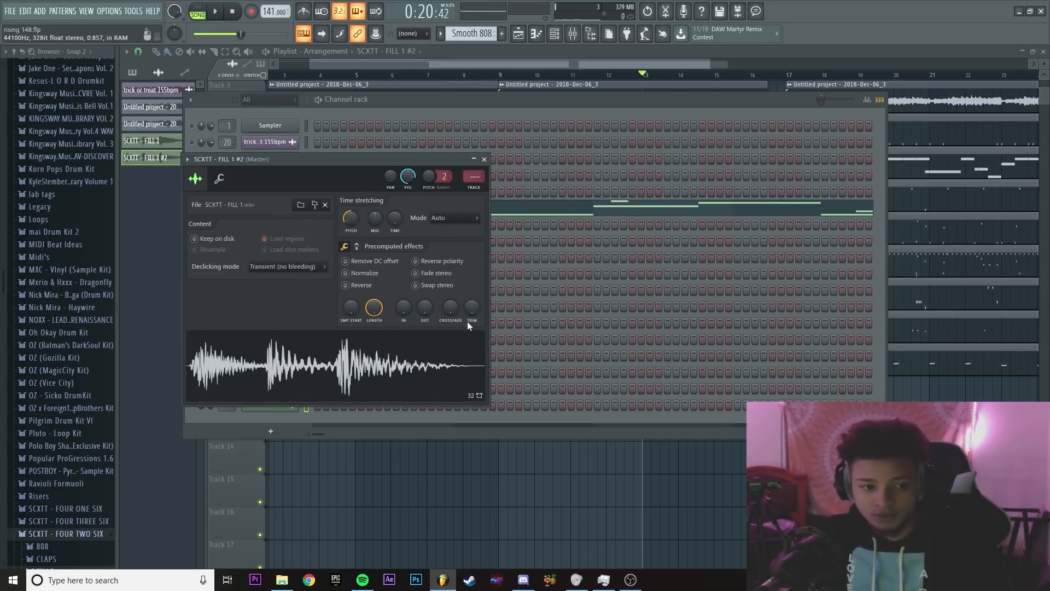
pyautogui.click(484, 159)
# - Place the SCXTT - FILL 1 sample on Track 12 in the gap before bar 17
pyautogui.click(268, 391)
pyautogui.moveTo(271, 386); pyautogui.dragTo(934, 383)
pyautogui.scroll(5, 725, 463)
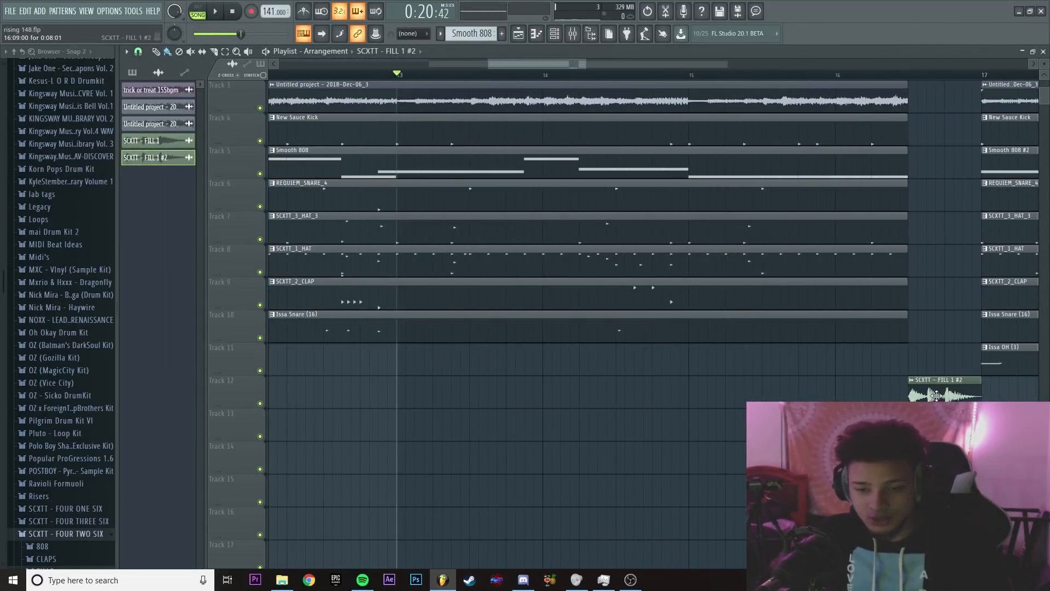
pyautogui.scroll(3, 924, 382)
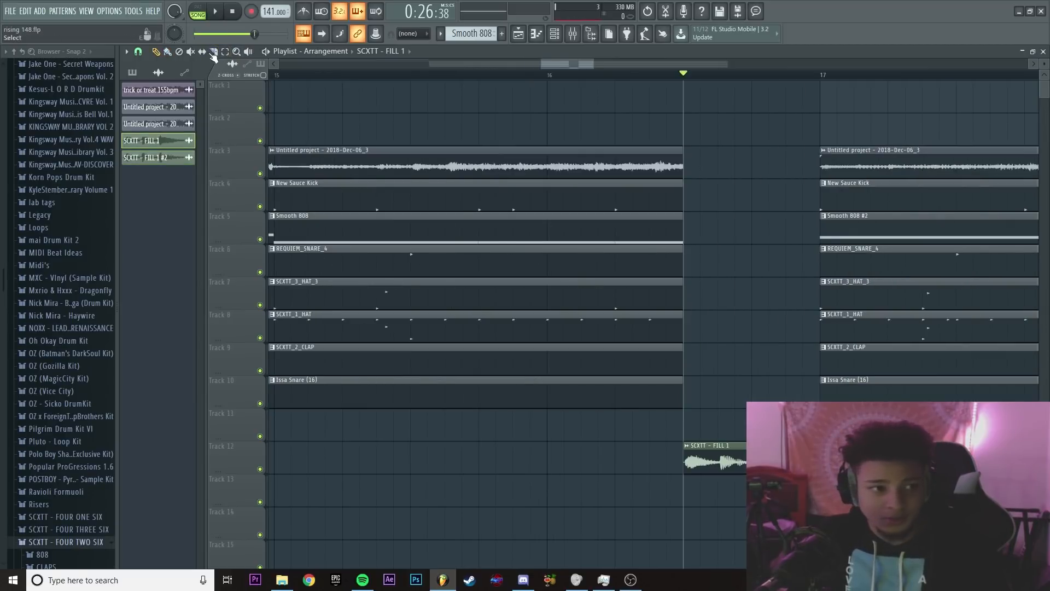
# - Play the drum fill in the gap before bar 17 and its transition into the second section
pyautogui.click(214, 53)
pyautogui.press('space')
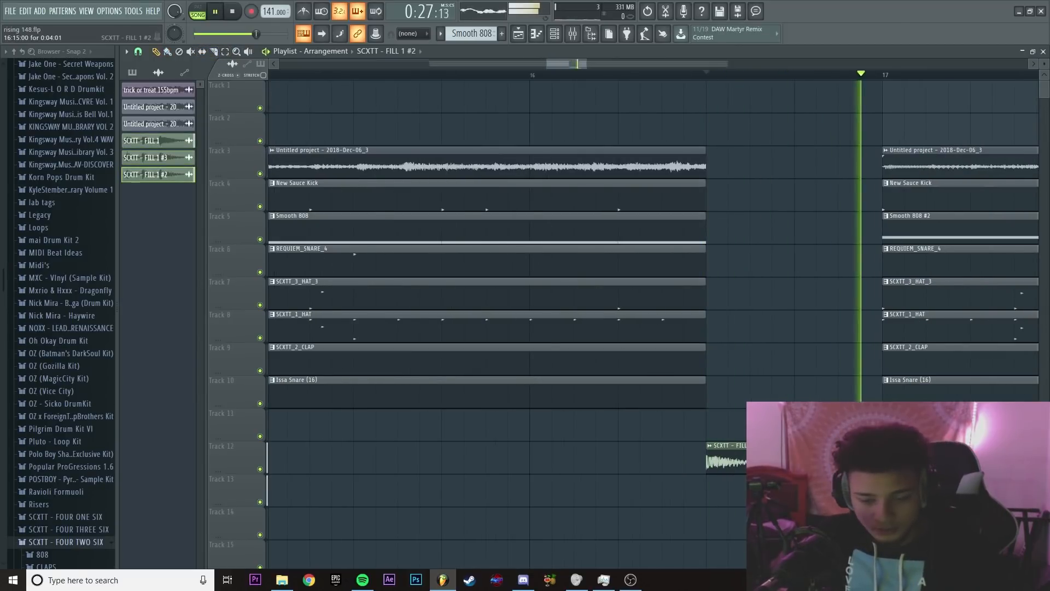
pyautogui.press('space')
pyautogui.press('space')
pyautogui.scroll(-4, 841, 460)
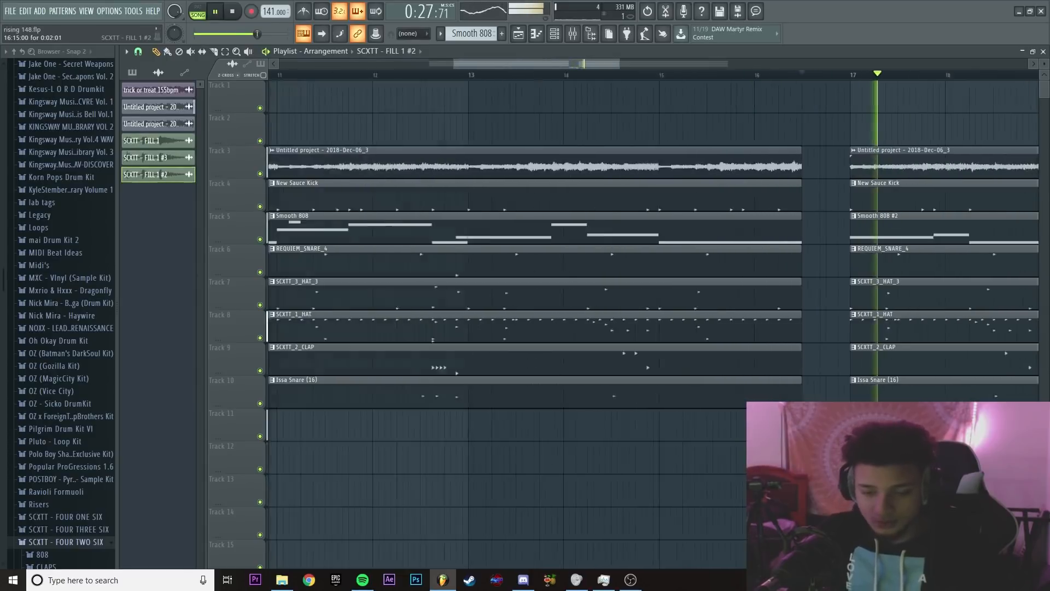
pyautogui.press('space')
pyautogui.scroll(5, 858, 461)
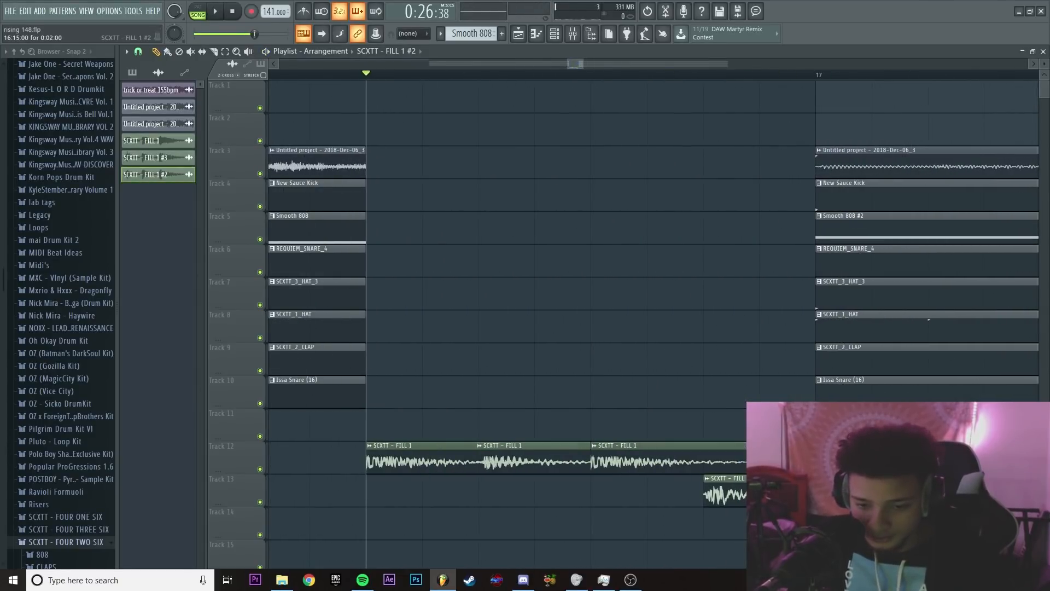
# - Switch to Chrome, open YouTube and search for "sonic the hedgehog sfx"
pyautogui.scroll(-3, 857, 461)
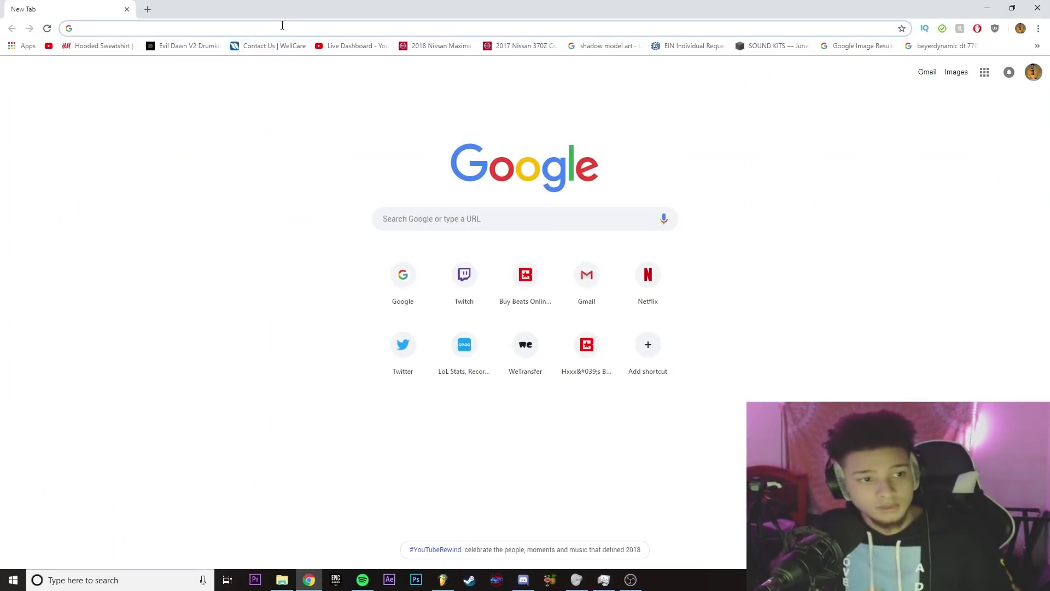
pyautogui.write('y')
pyautogui.press('Return')
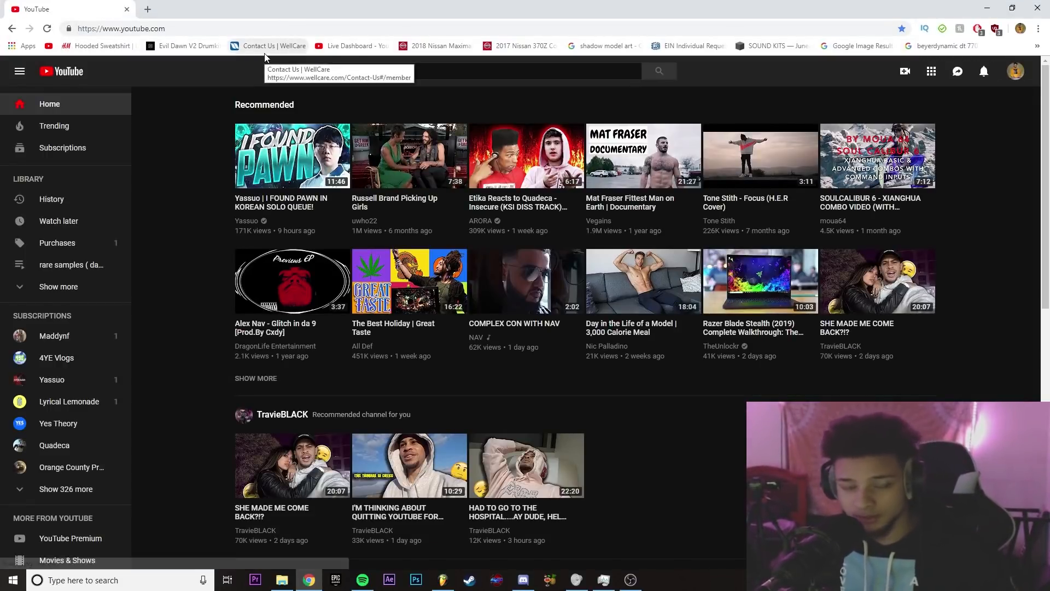
pyautogui.click(331, 71)
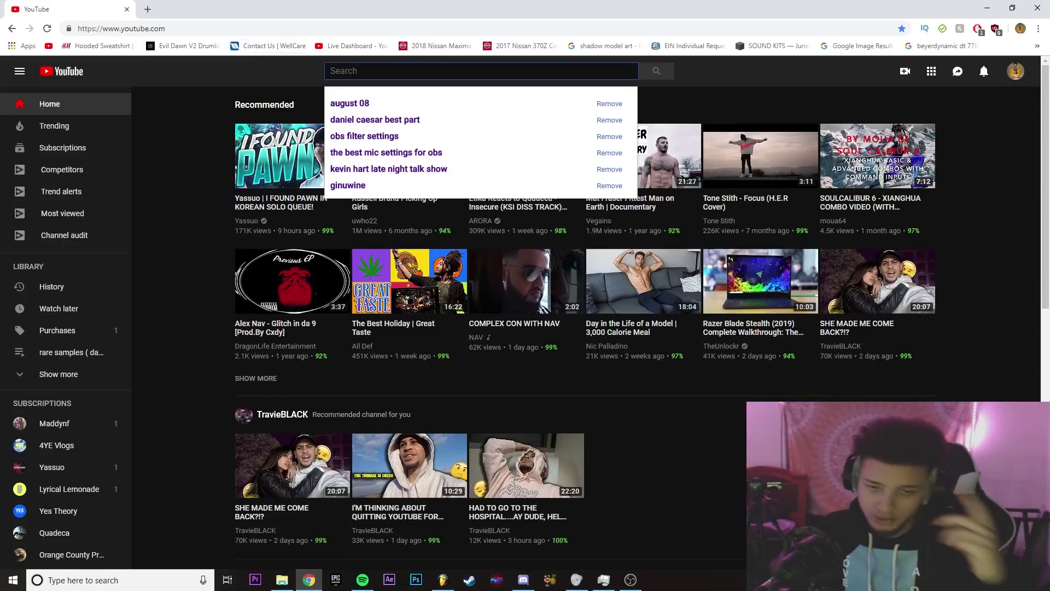
pyautogui.write('s')
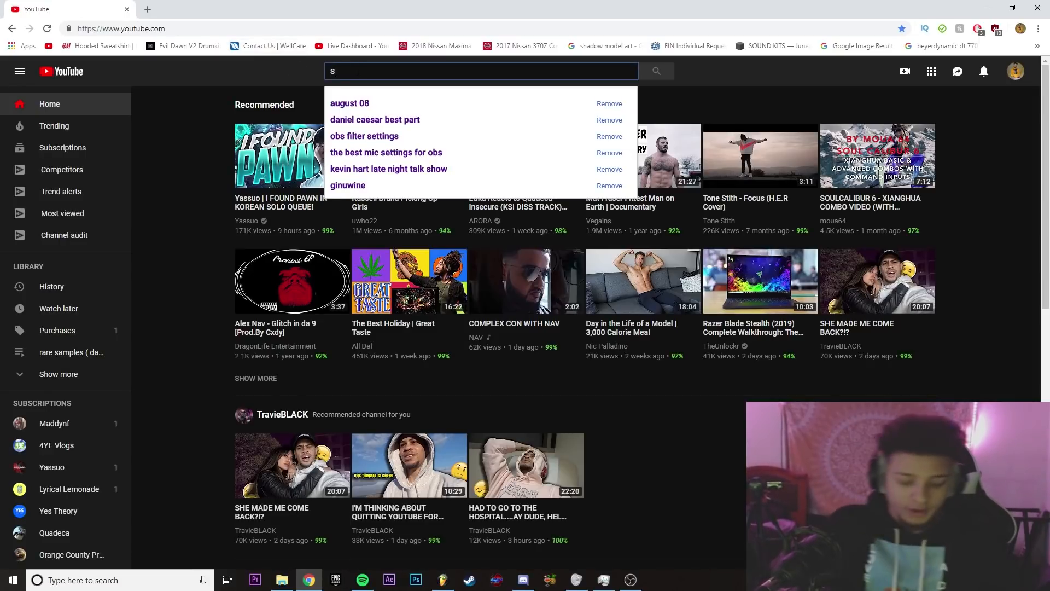
pyautogui.write('onic ')
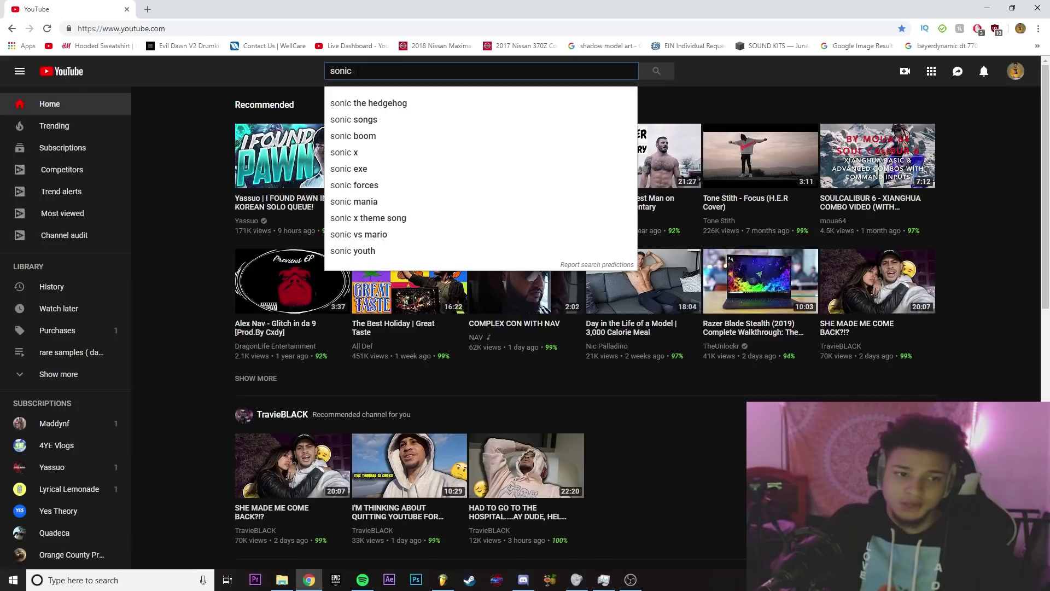
pyautogui.write('the hedgehog sfx')
pyautogui.press('Return')
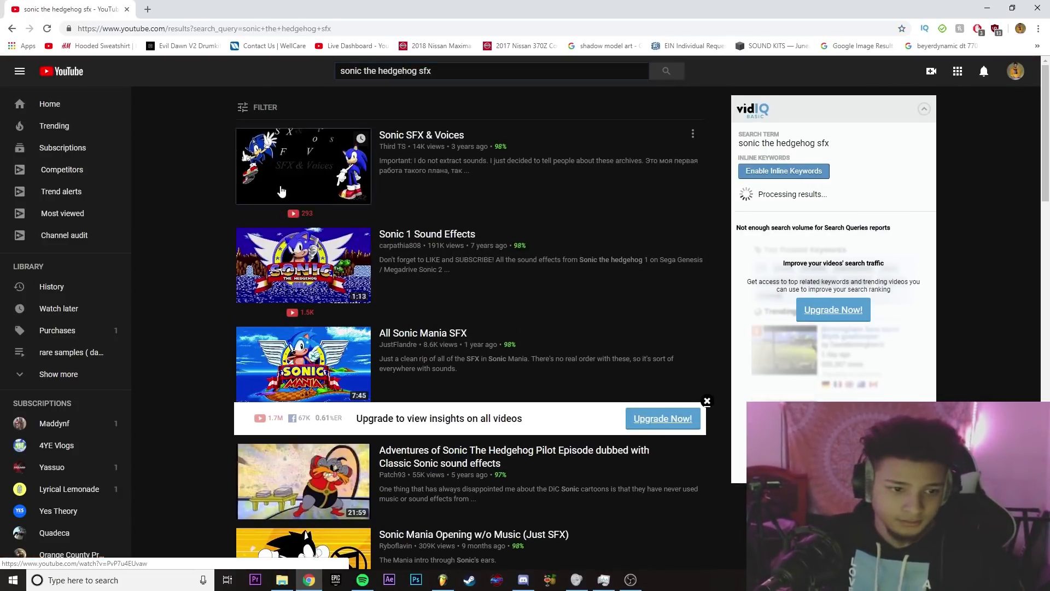
# - Open the Sonic SFX & Voices video and listen to different parts of it up to about 1:15, pausing playback there
pyautogui.click(282, 191)
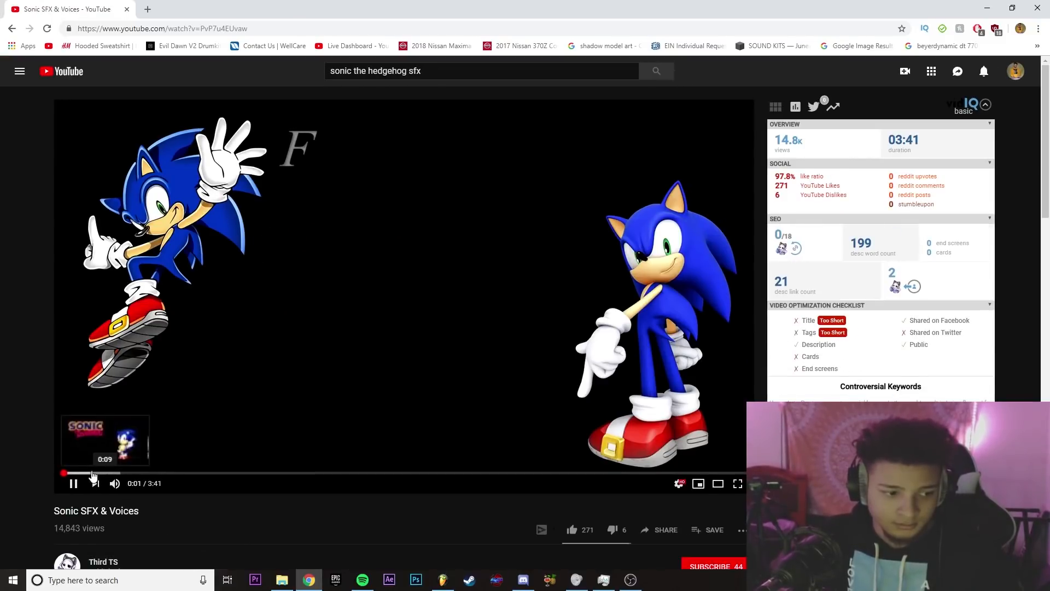
pyautogui.click(93, 474)
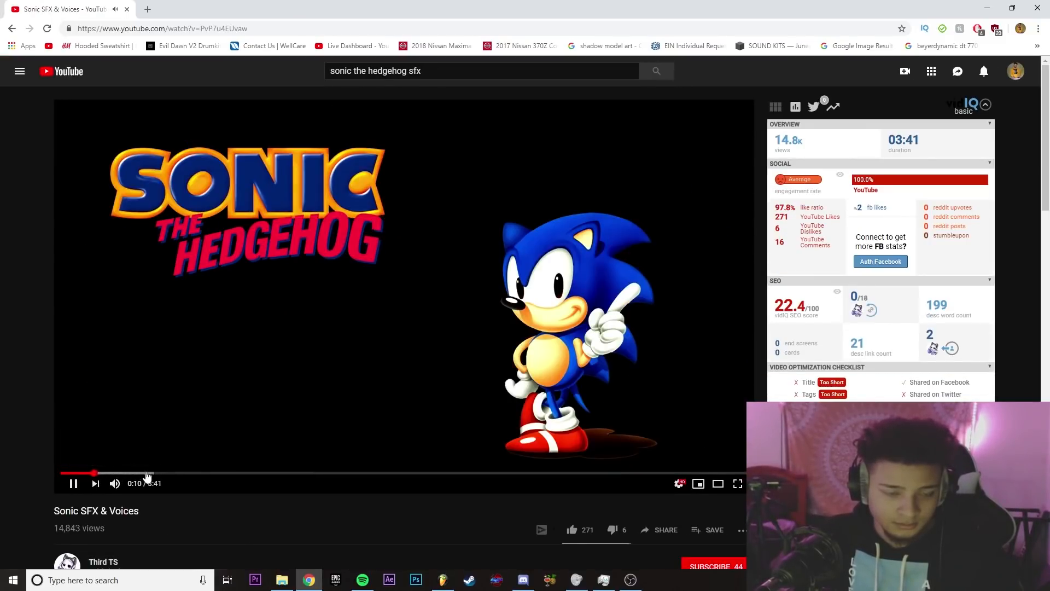
pyautogui.click(155, 473)
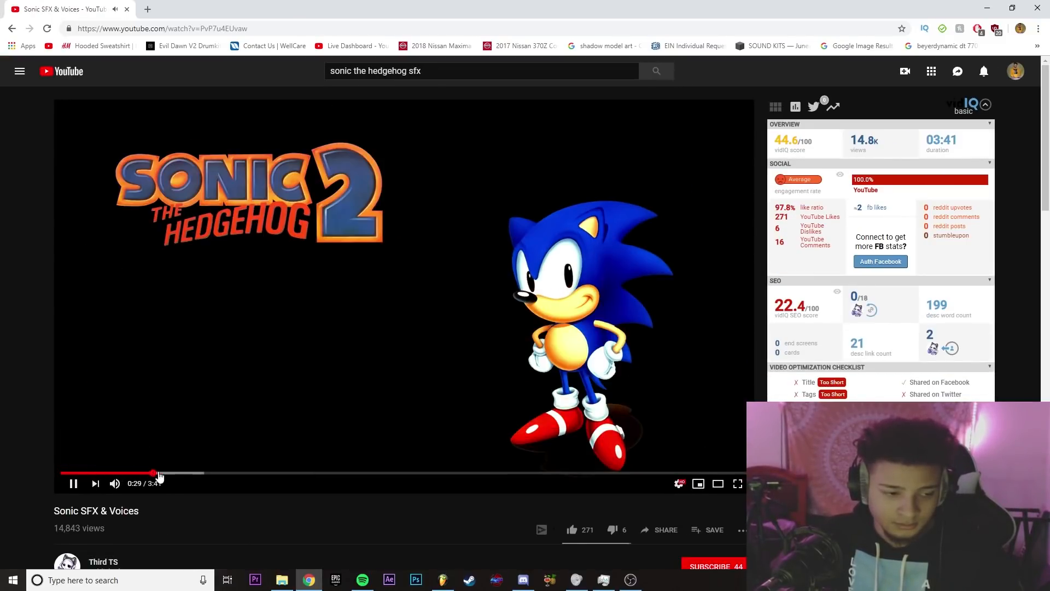
pyautogui.click(180, 473)
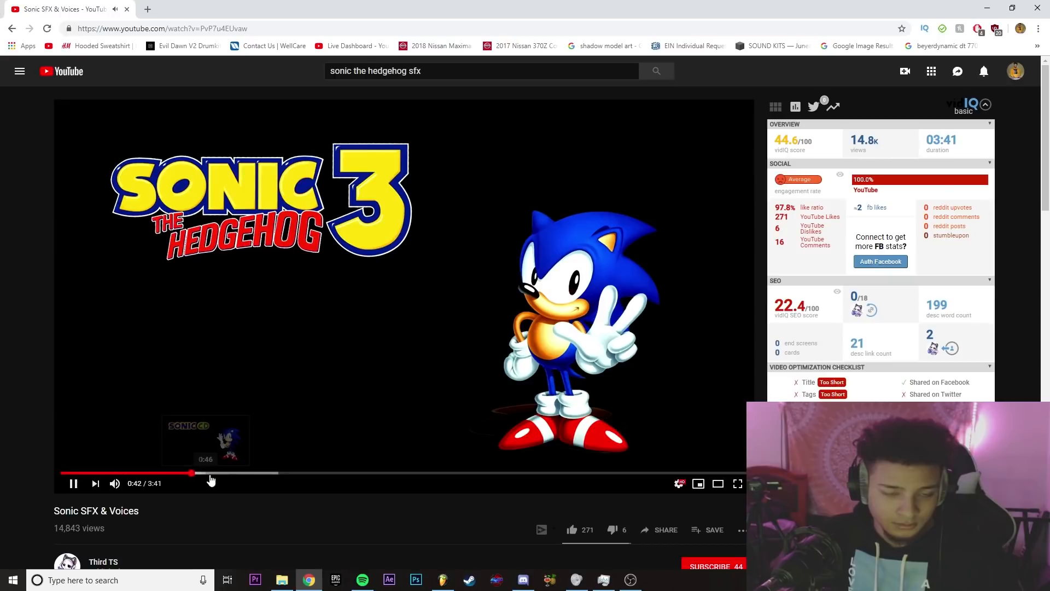
pyautogui.click(233, 474)
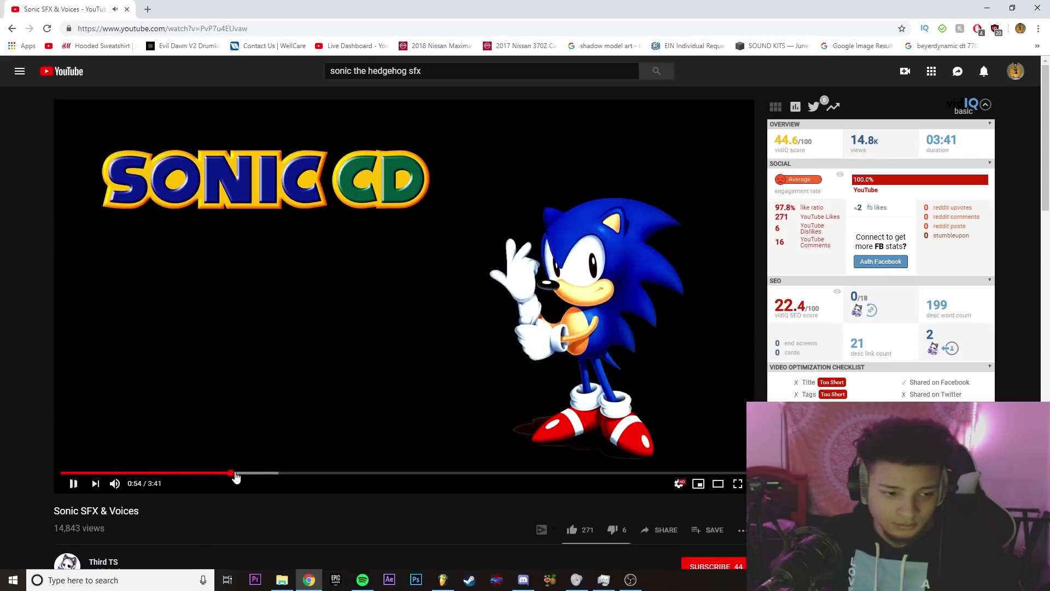
pyautogui.press('space')
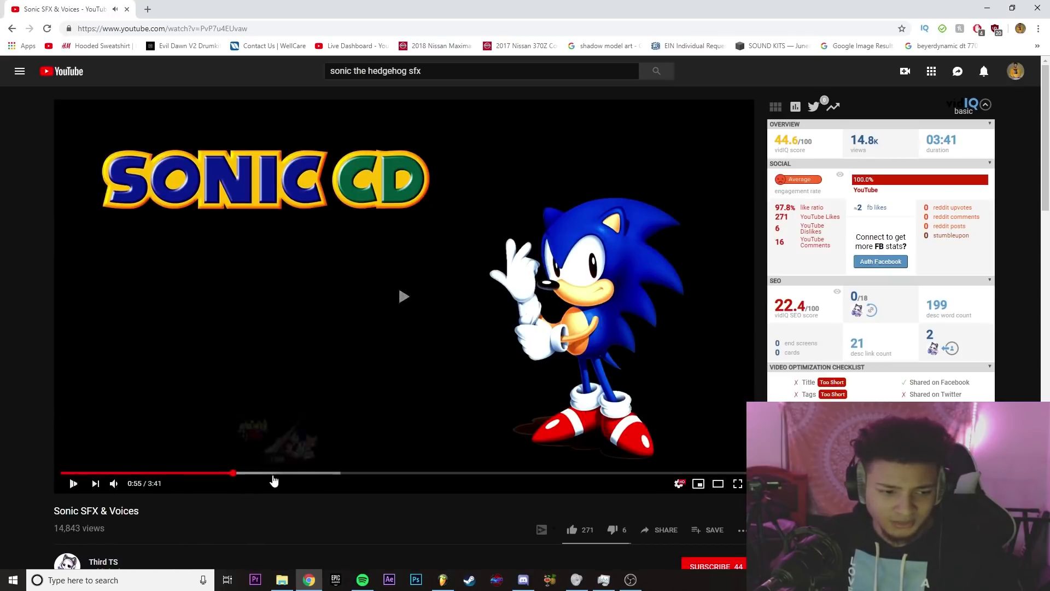
pyautogui.click(258, 474)
pyautogui.click(293, 474)
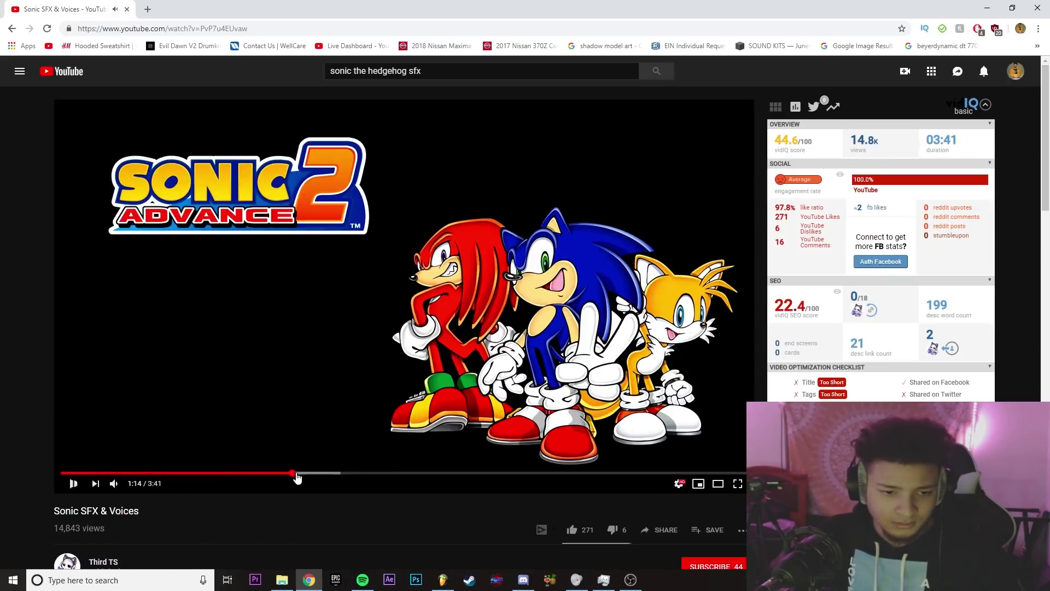
pyautogui.press('space')
# - Take the video's address to a new browser tab, and add the Sonic SFX Voices.mp3 file to the FL Studio channel rack
pyautogui.click(213, 28)
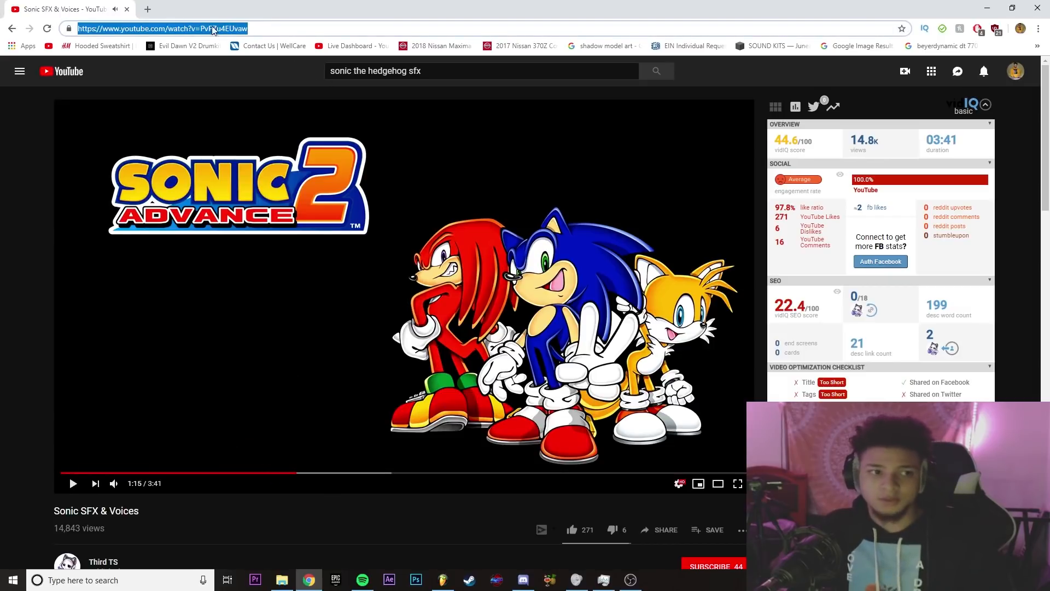
pyautogui.click(146, 6)
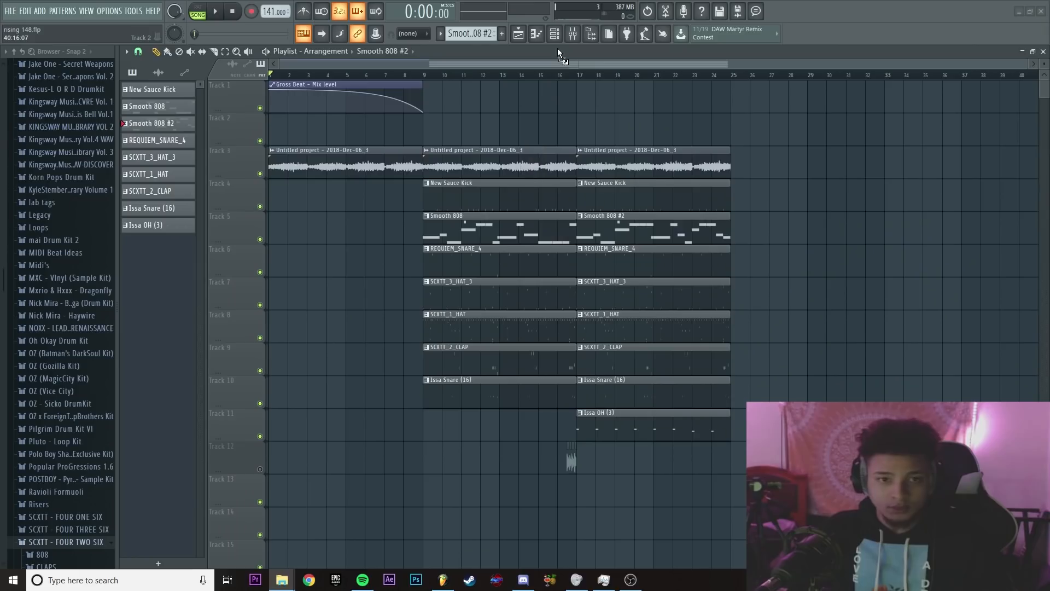
pyautogui.press('F6')
pyautogui.moveTo(261, 431); pyautogui.dragTo(264, 430)
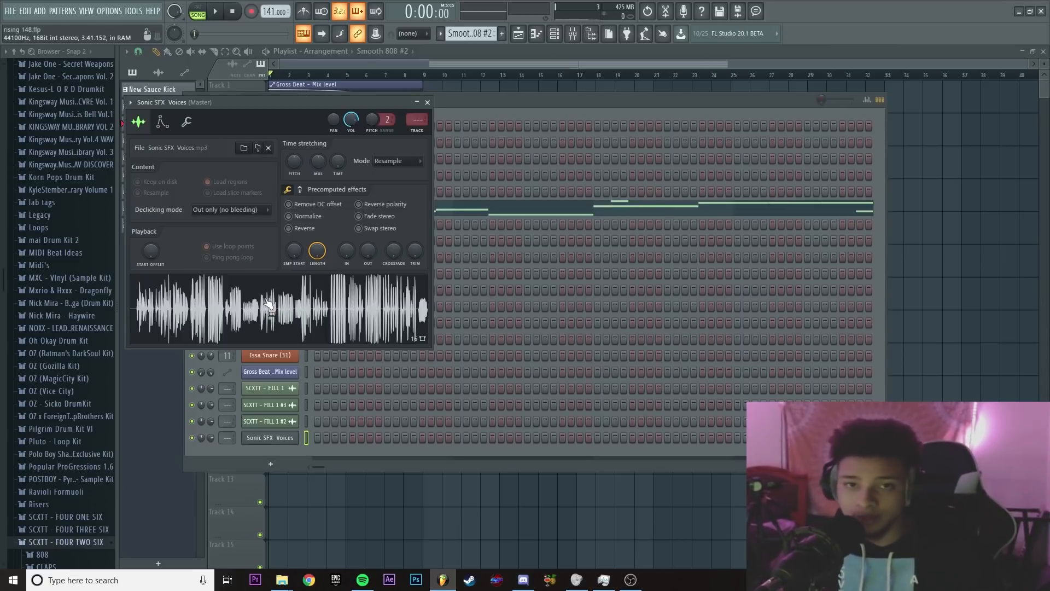
# - Dismiss the tempo detection dialog and open the Sonic SFX Voices sample in Edison for editing
pyautogui.rightClick(270, 305)
pyautogui.click(268, 327)
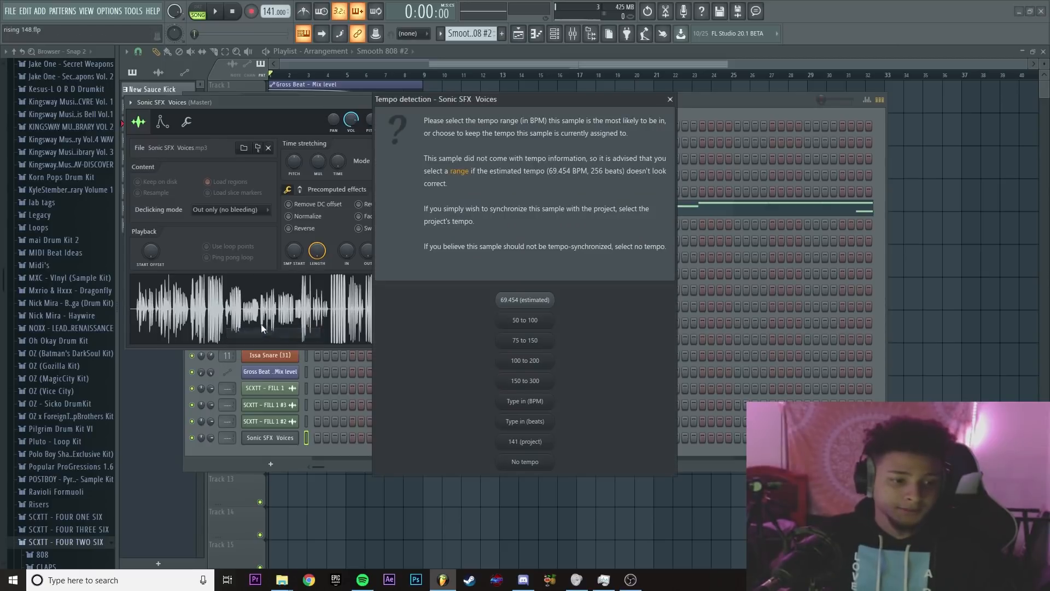
pyautogui.click(261, 324)
pyautogui.rightClick(263, 307)
pyautogui.click(273, 314)
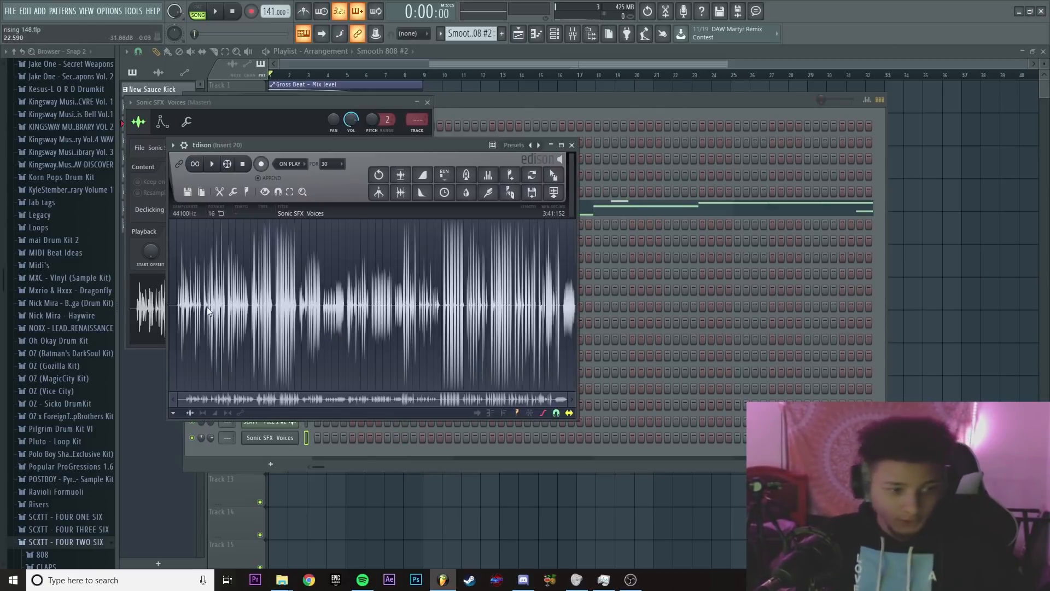
# - Select a short sound near the start of the Sonic SFX Voices waveform in Edison and play it
pyautogui.scroll(4, 208, 310)
pyautogui.moveTo(202, 312)
pyautogui.mouseDown()
pyautogui.moveTo(169, 311)
pyautogui.moveTo(212, 311)
pyautogui.moveTo(202, 317)
pyautogui.moveTo(218, 305)
pyautogui.mouseUp()
pyautogui.press('space')
pyautogui.scroll(5, 213, 306)
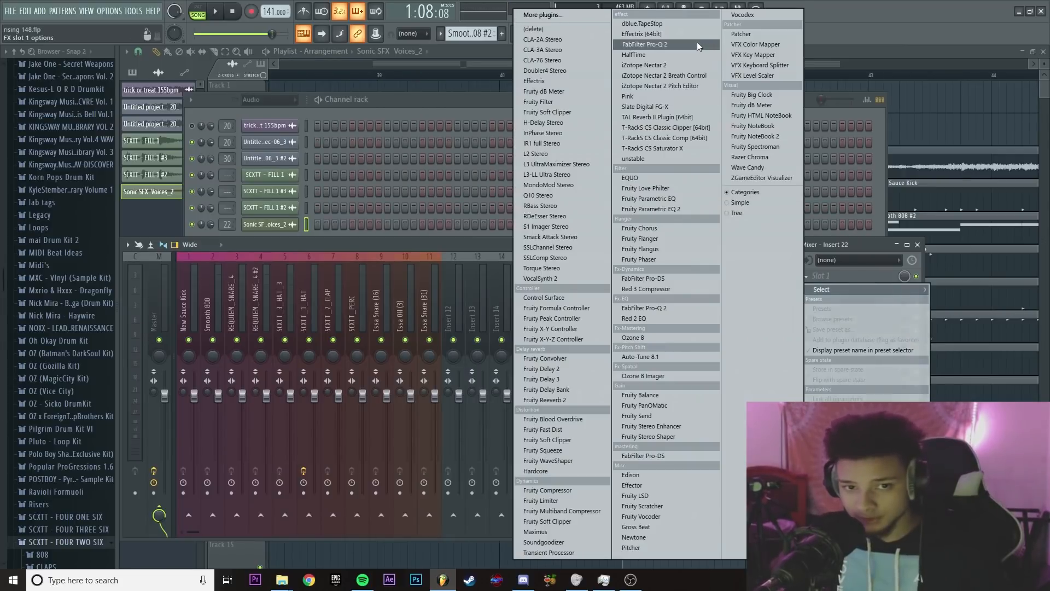
# - Load FabFilter Pro-Q 2, Fruity Flangus and TAL Reverb II into slots 1, 3 and 4 of mixer Insert 22
pyautogui.click(644, 44)
pyautogui.click(836, 306)
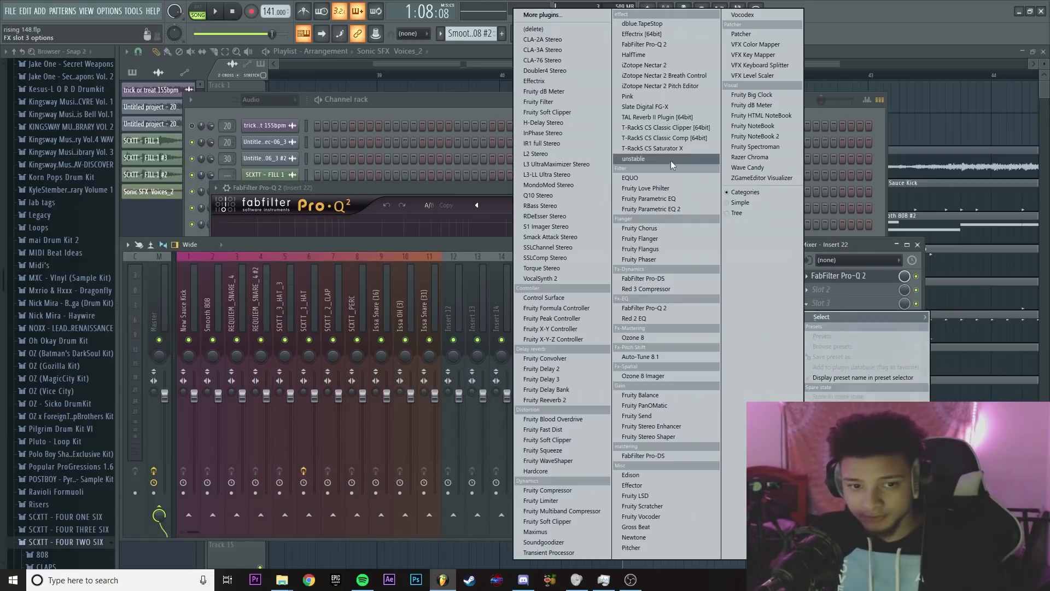
pyautogui.click(651, 250)
pyautogui.click(843, 304)
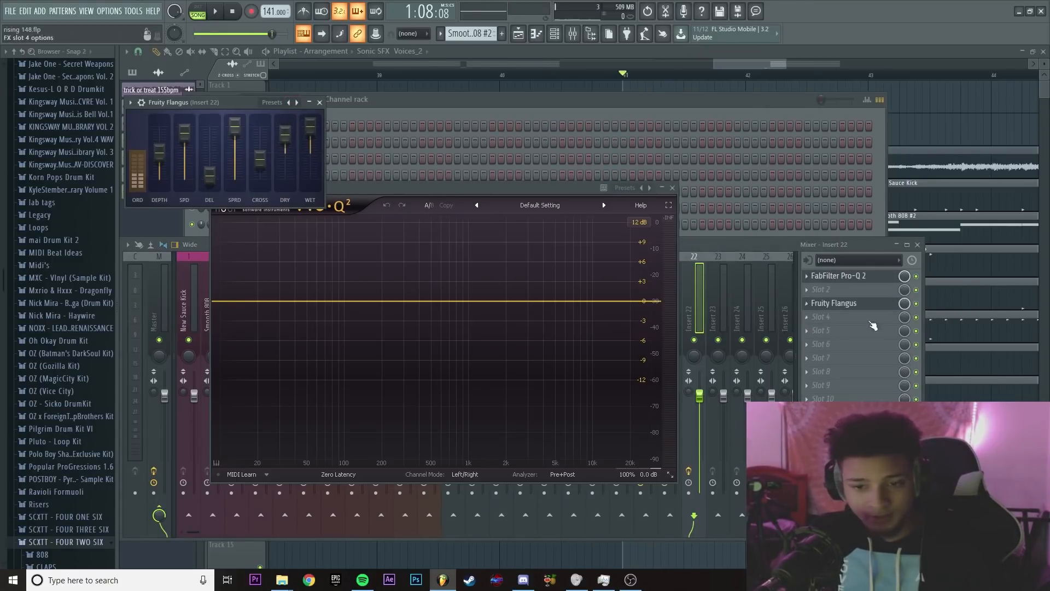
pyautogui.click(819, 320)
pyautogui.click(661, 121)
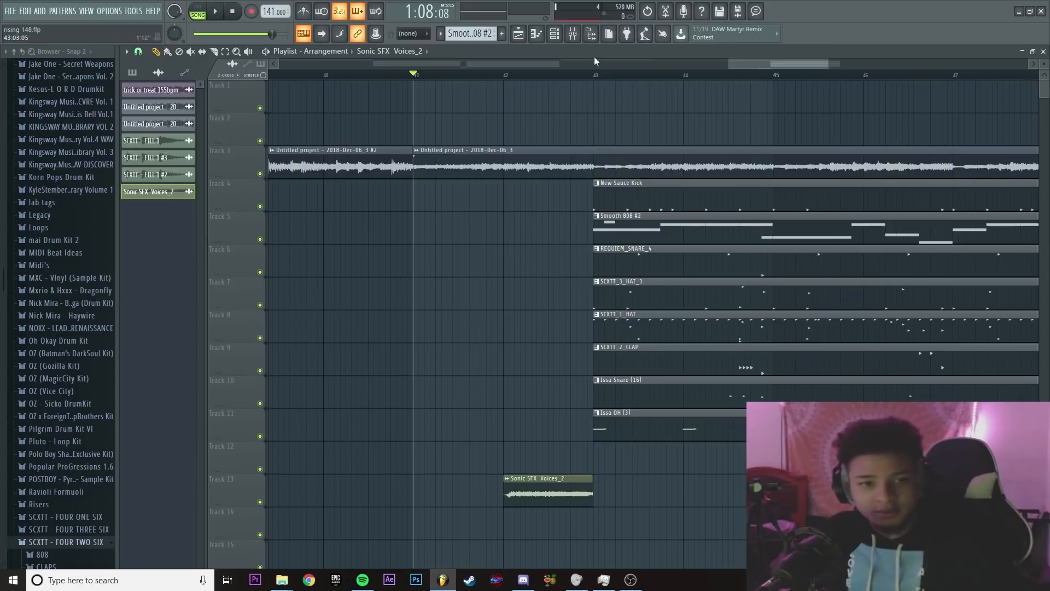
# - Move the Sonic SFX Voices_2 clip on Track 13 one bar earlier so it starts at bar 41
pyautogui.click(572, 34)
pyautogui.press('F9')
pyautogui.scroll(-3, 509, 393)
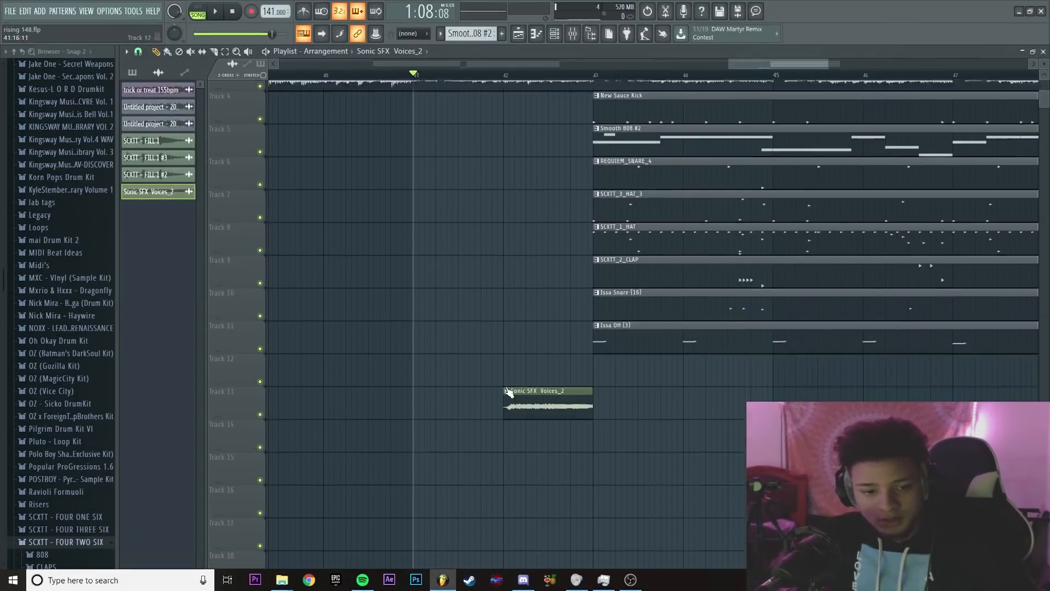
pyautogui.scroll(1, 544, 401)
pyautogui.moveTo(545, 401); pyautogui.dragTo(432, 400)
# - Load Fruity Delay 3 into slot 5 of mixer Insert 22 and adjust its delay time, feedback level and cutoff
pyautogui.click(573, 33)
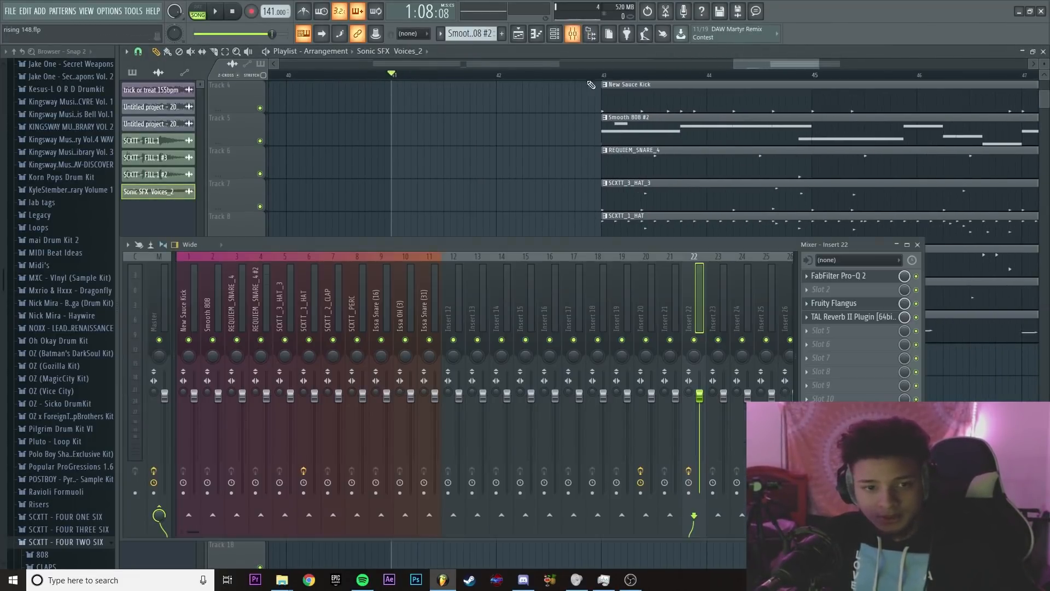
pyautogui.click(815, 334)
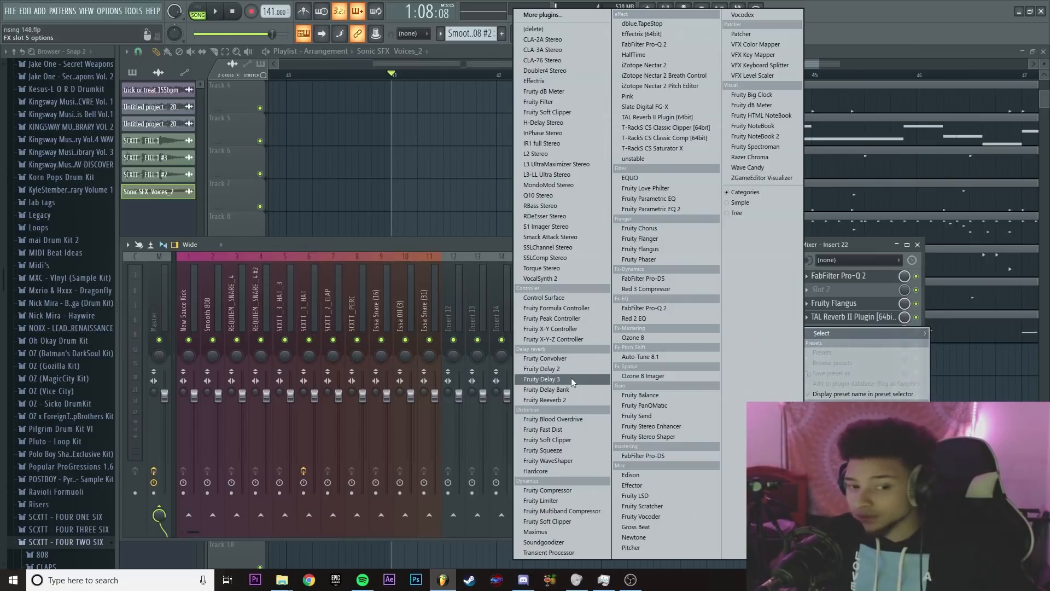
pyautogui.click(552, 379)
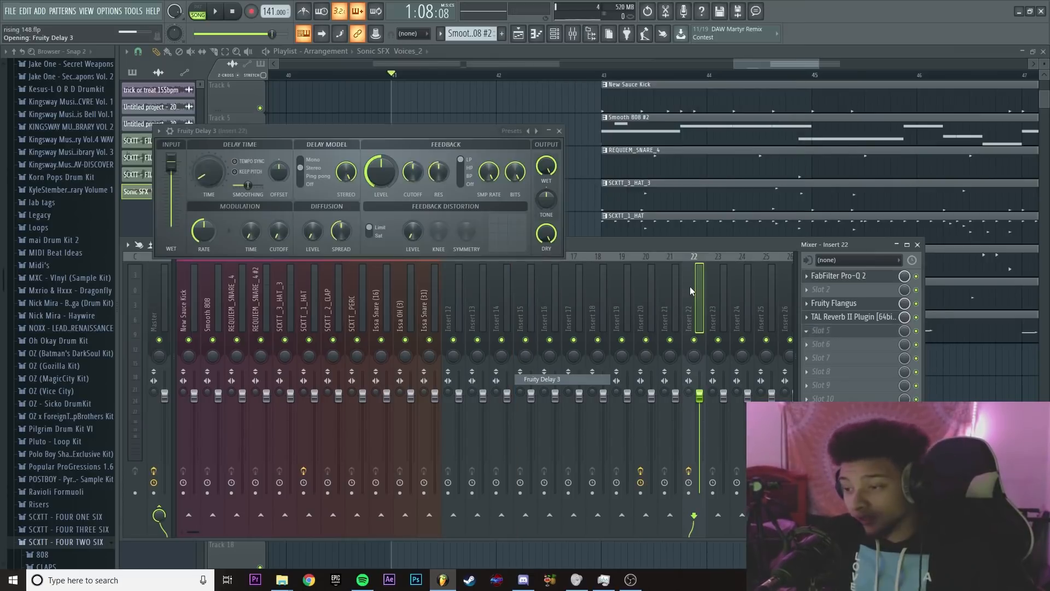
pyautogui.click(169, 131)
pyautogui.click(158, 132)
pyautogui.press('Escape')
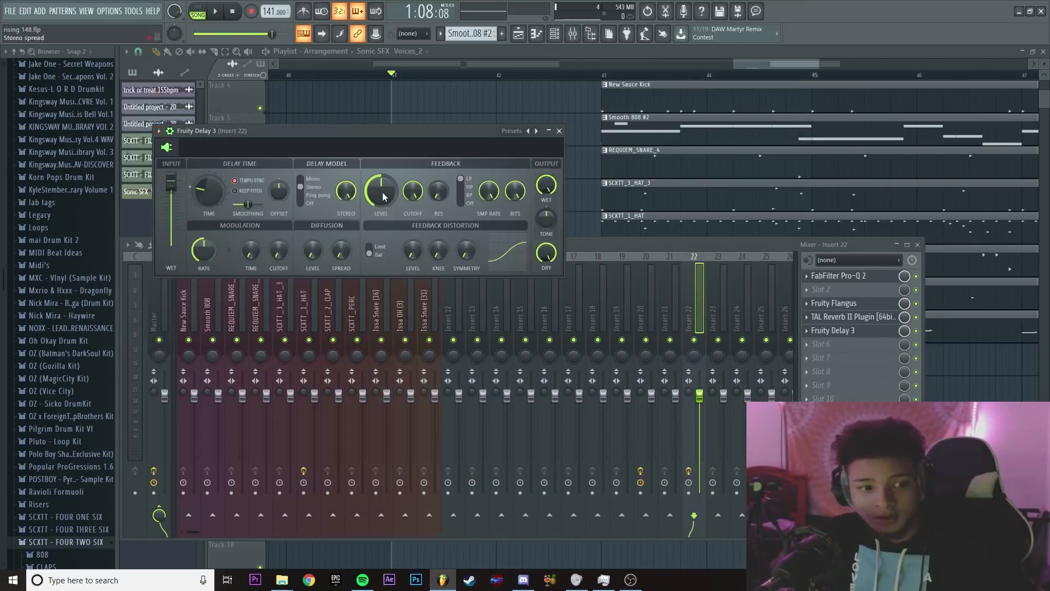
pyautogui.click(159, 131)
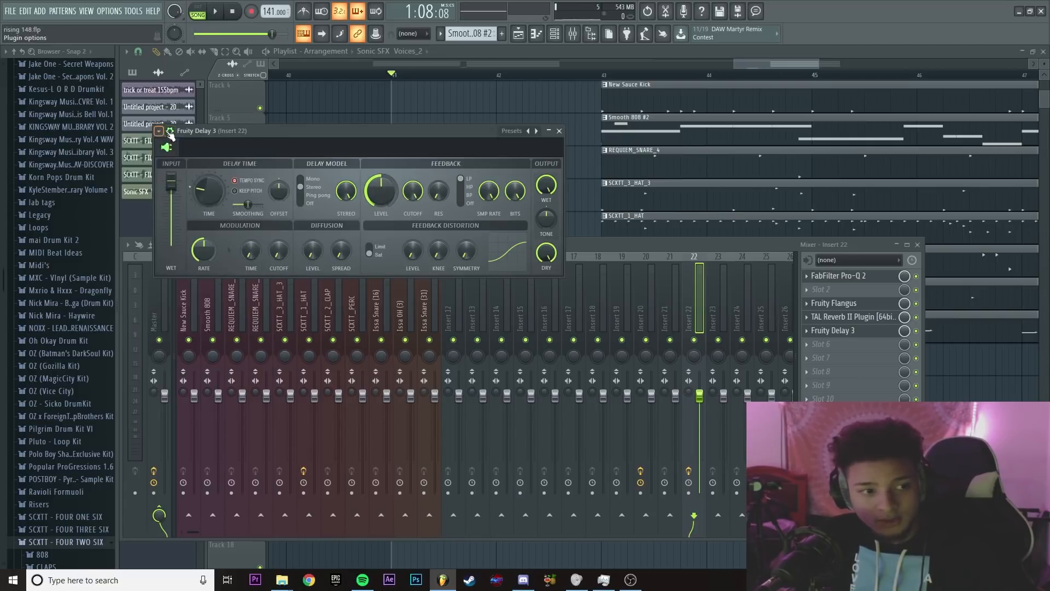
pyautogui.click(170, 131)
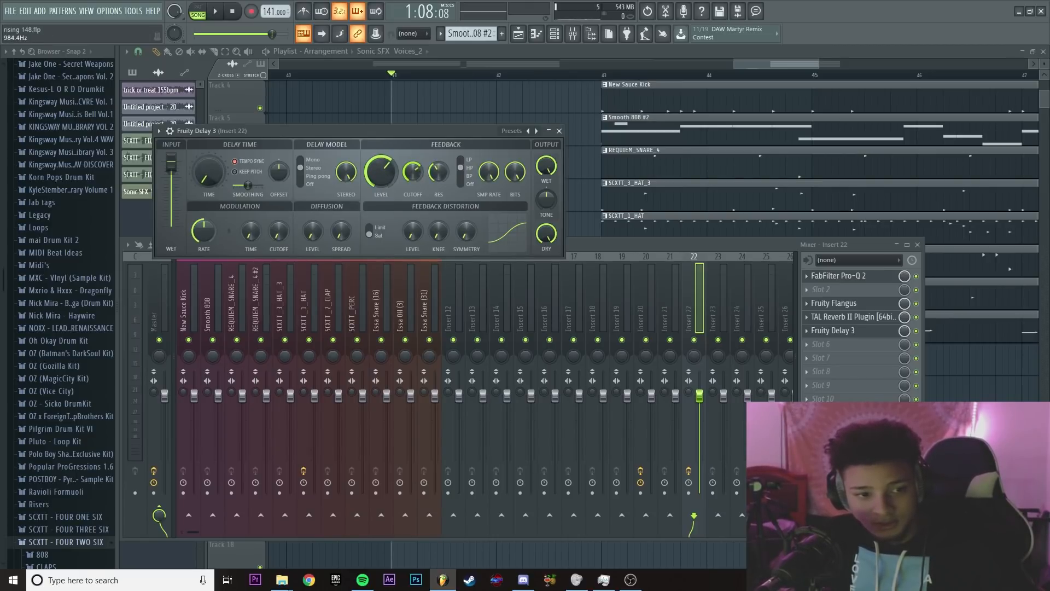
# - Close the delay's window and play the sound effect from bar 41 to hear the delay, stopping before bar 43
pyautogui.click(497, 109)
pyautogui.press('space')
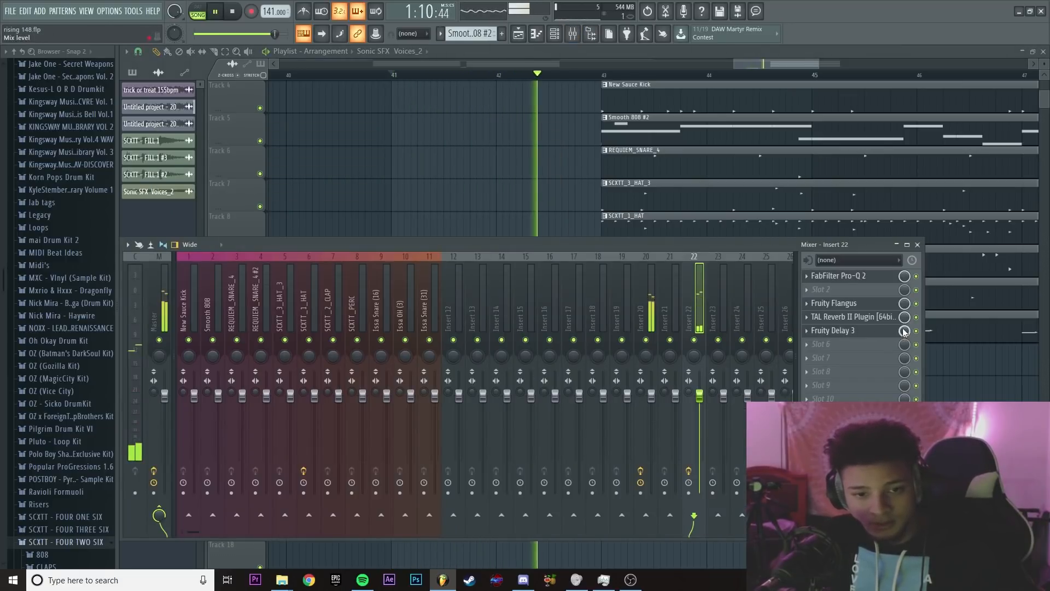
pyautogui.press('space')
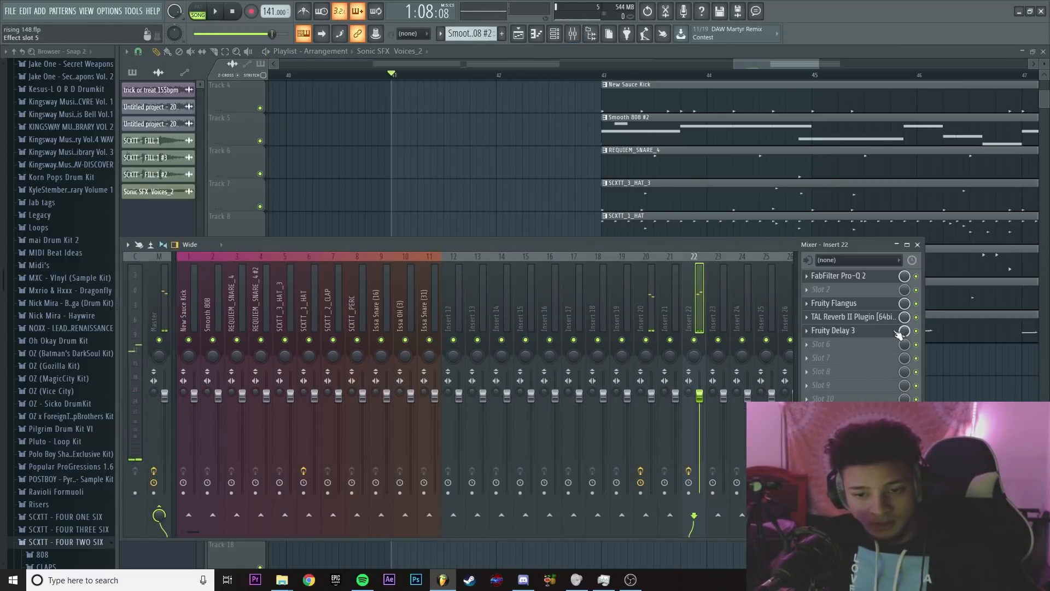
# - Load a second Fruity Delay 3 into slot 6 of mixer Insert 22 and close its window
pyautogui.click(823, 343)
pyautogui.click(808, 332)
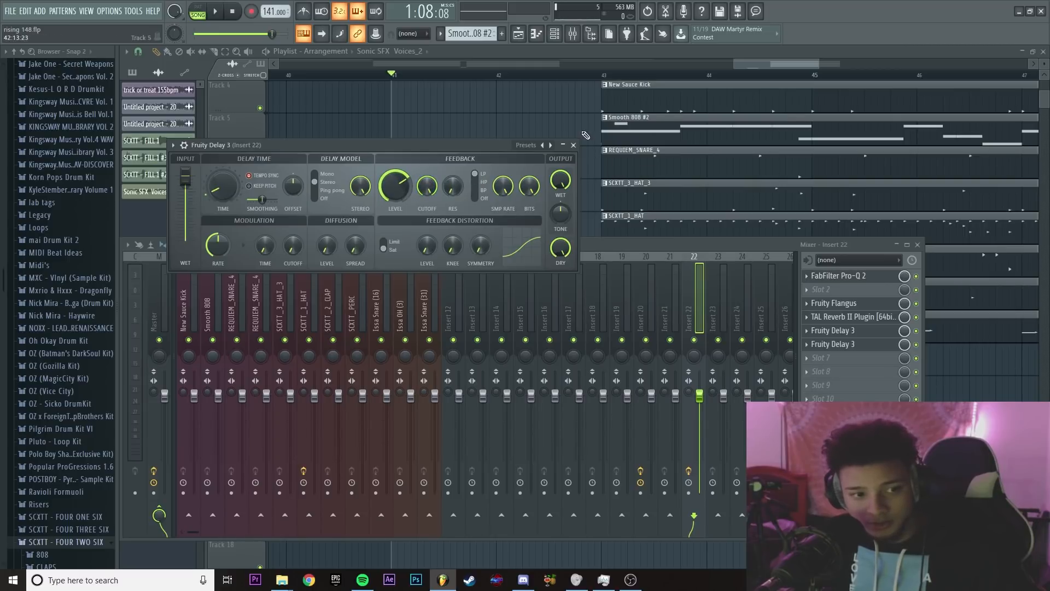
pyautogui.press('Escape')
# - Lower the Insert 22 volume fader while playing the transition from bar 41, and stop playback after the drums enter
pyautogui.press('space')
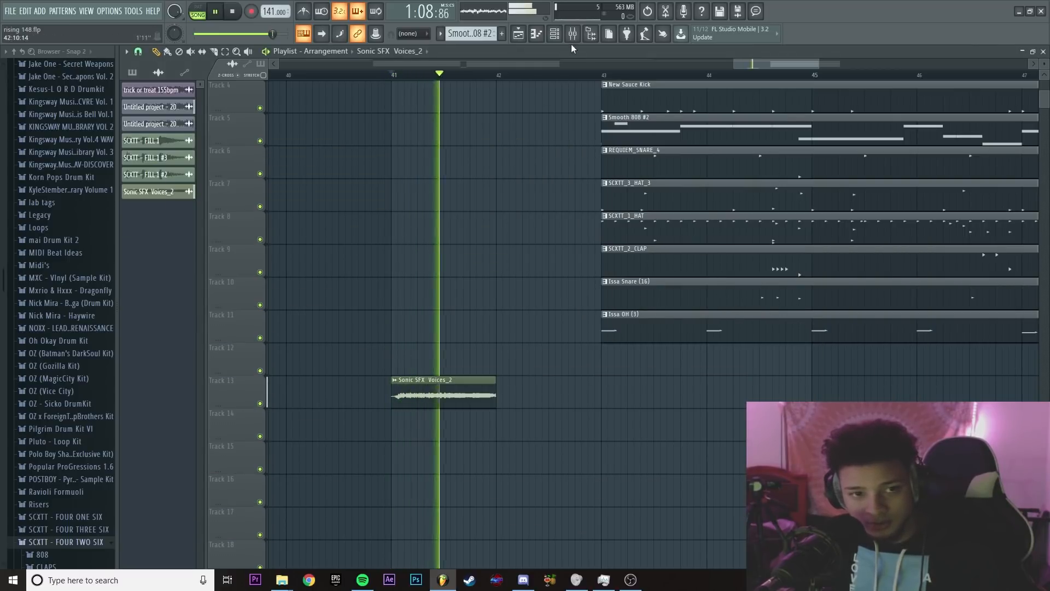
pyautogui.moveTo(700, 397); pyautogui.dragTo(700, 419)
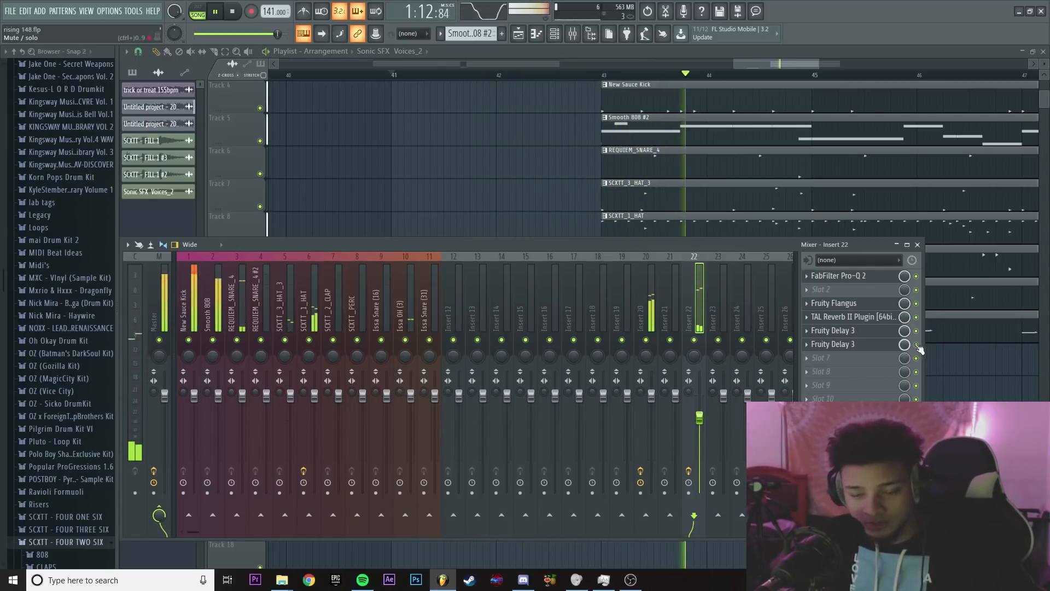
pyautogui.press('F9')
pyautogui.press('space')
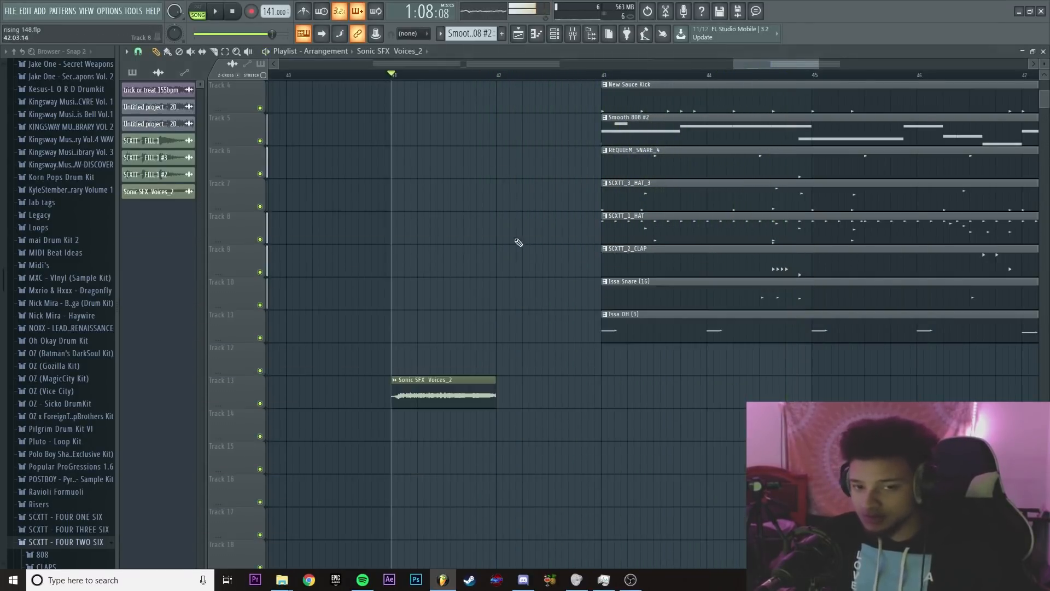
# - Make the REQUIEM_SNARE_4 clip at bar 41 a unique pattern and open it in the piano roll with playback running
pyautogui.scroll(-2, 539, 296)
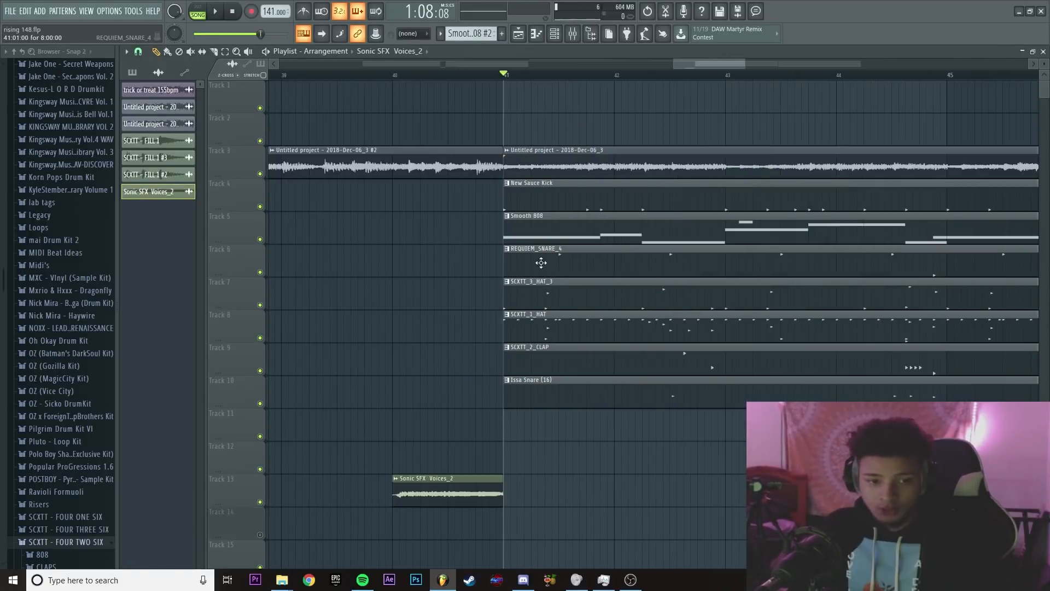
pyautogui.click(507, 249)
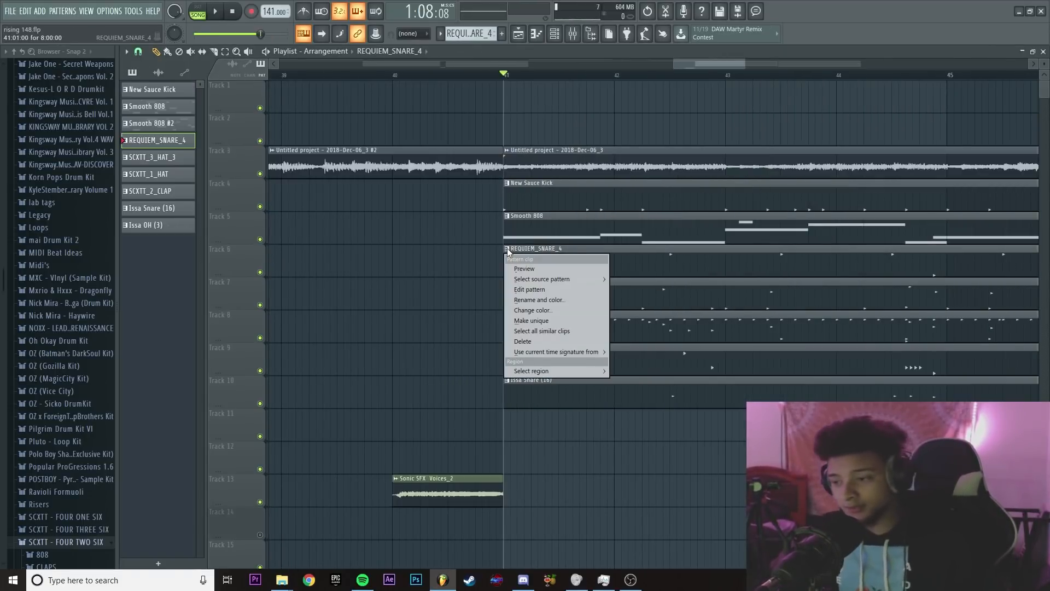
pyautogui.click(433, 254)
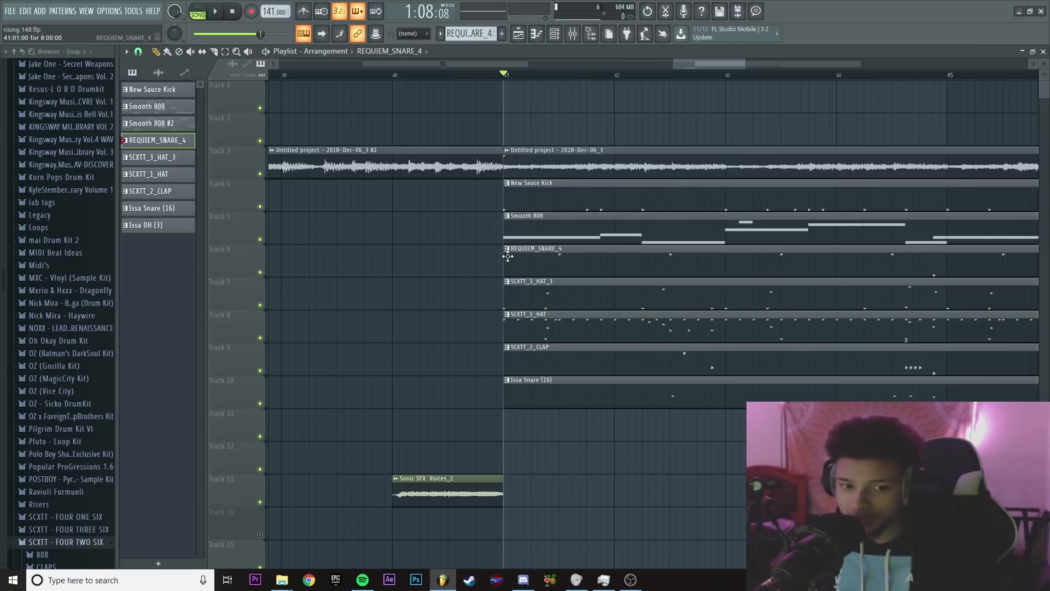
pyautogui.scroll(-2, 666, 460)
pyautogui.scroll(1, 666, 460)
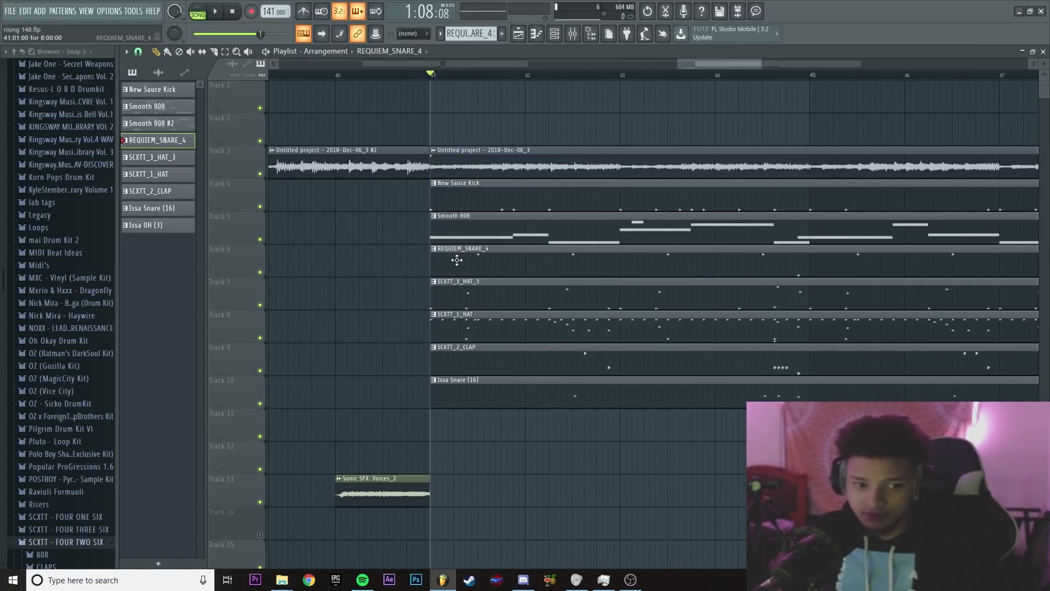
pyautogui.click(432, 249)
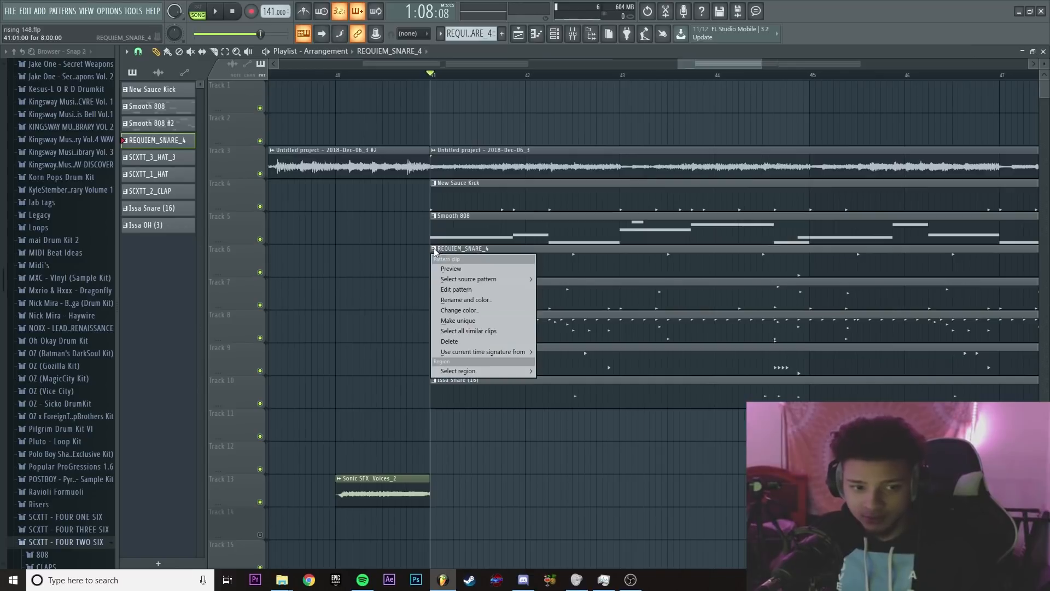
pyautogui.click(449, 311)
pyautogui.press('space')
pyautogui.scroll(2, 363, 75)
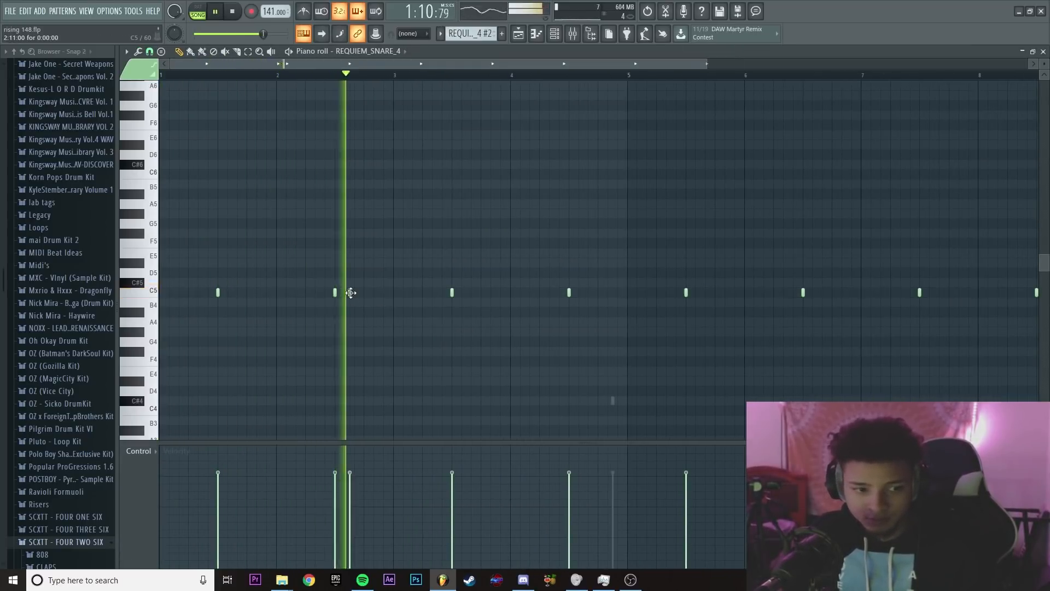
# - Add an extra C5 snare just after the bar 2 hit and a quieter G#4 snare at the end of bar 4
pyautogui.click(353, 292)
pyautogui.scroll(2, 364, 293)
pyautogui.scroll(-3, 365, 292)
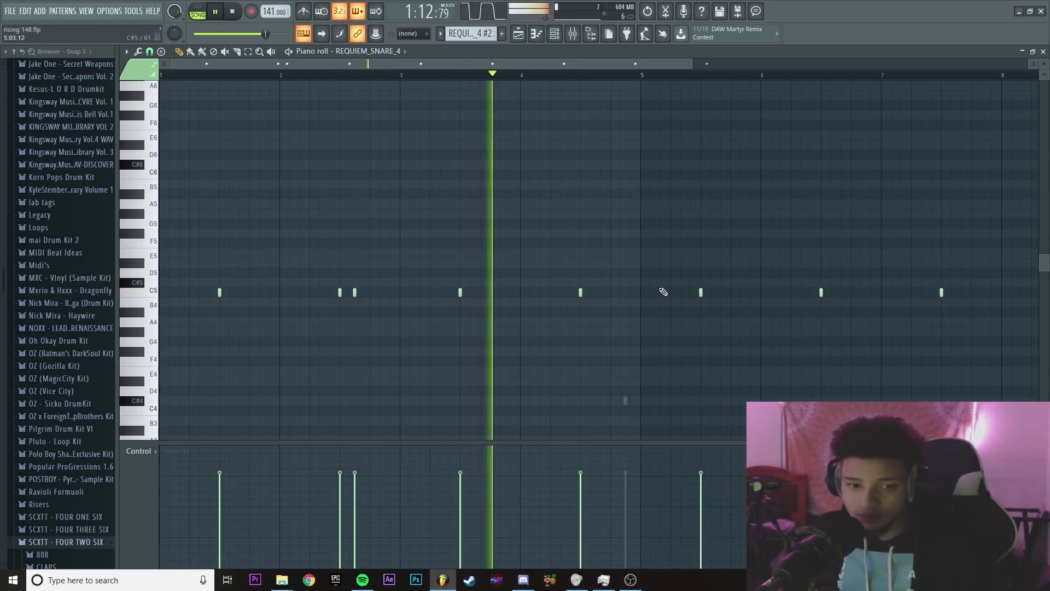
pyautogui.scroll(2, 618, 326)
pyautogui.click(633, 332)
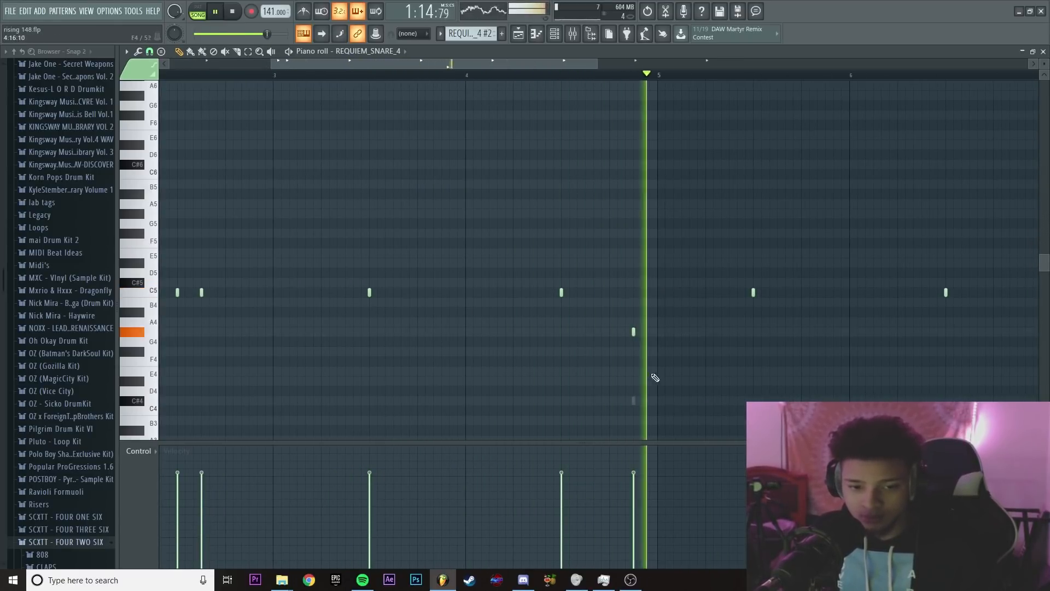
pyautogui.moveTo(636, 500); pyautogui.dragTo(634, 528)
pyautogui.scroll(-2, 830, 321)
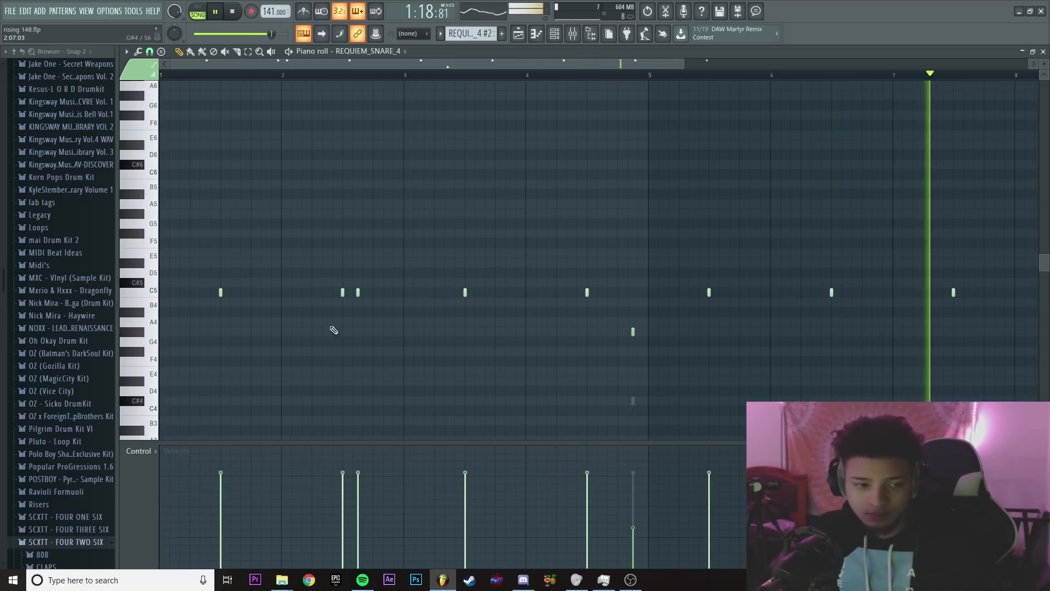
# - Add a second C5 snare after the bar 6 hit, stop playback and return to the playlist
pyautogui.click(846, 292)
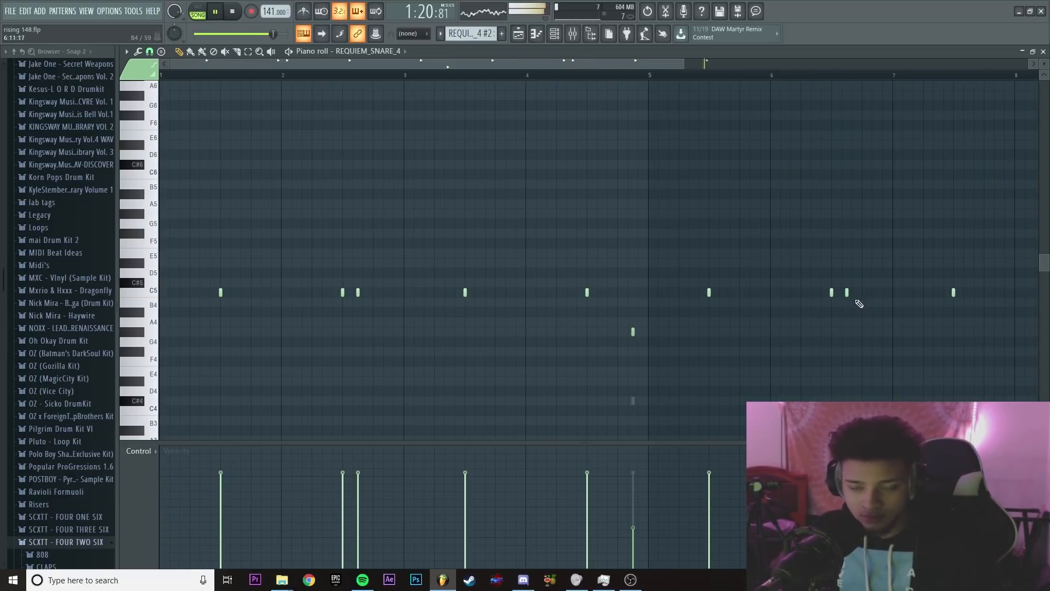
pyautogui.scroll(-2, 793, 316)
pyautogui.press('space')
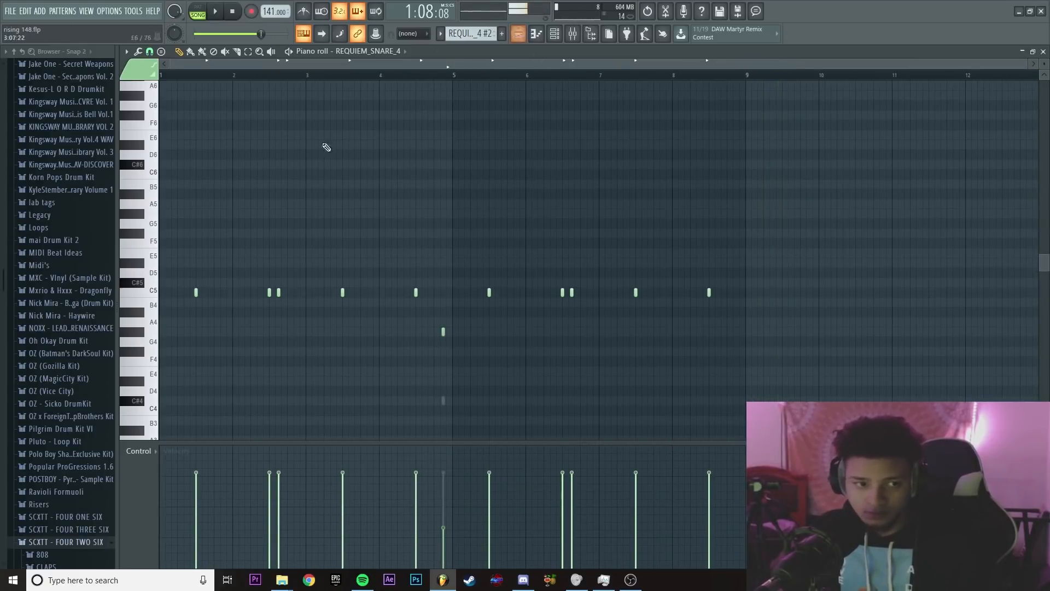
pyautogui.press('F5')
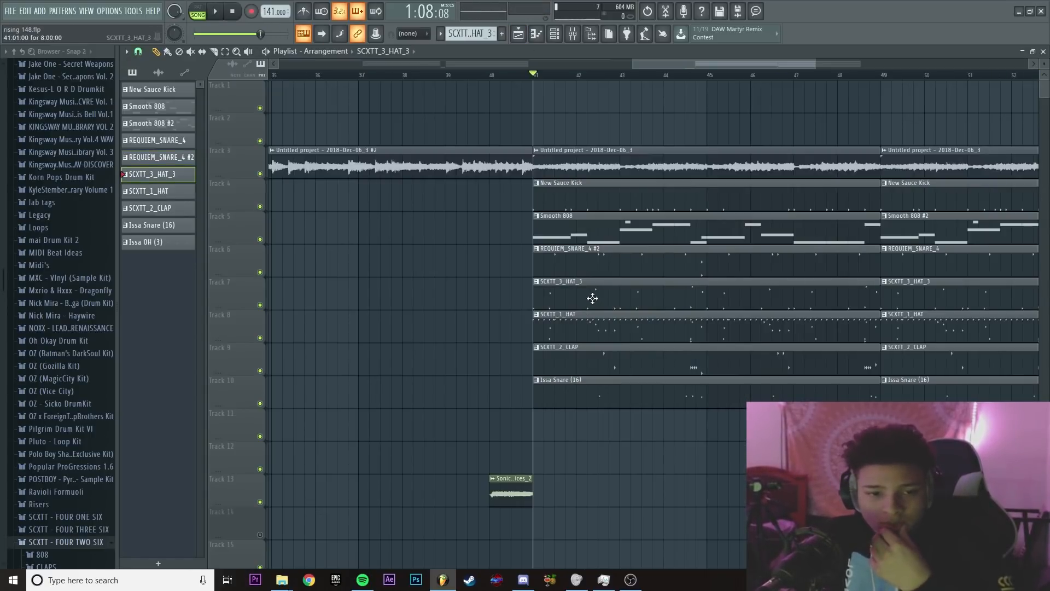
pyautogui.scroll(2, 595, 363)
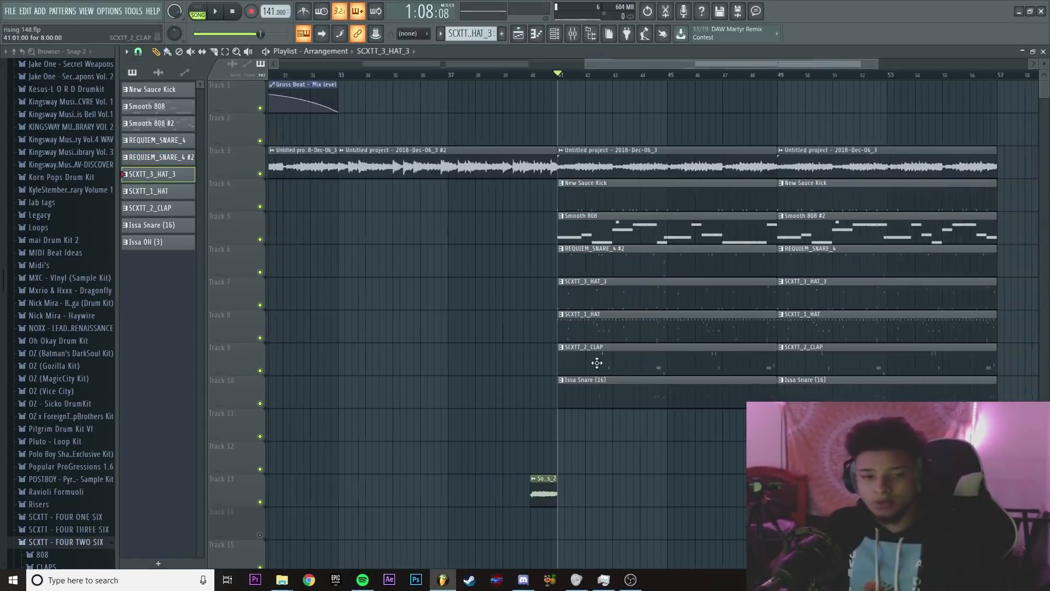
# - Make the SCXTT_1_HAT clip at bar 41 a unique pattern and open it in the piano roll with playback running
pyautogui.click(569, 324)
pyautogui.doubleClick(529, 319)
pyautogui.press('space')
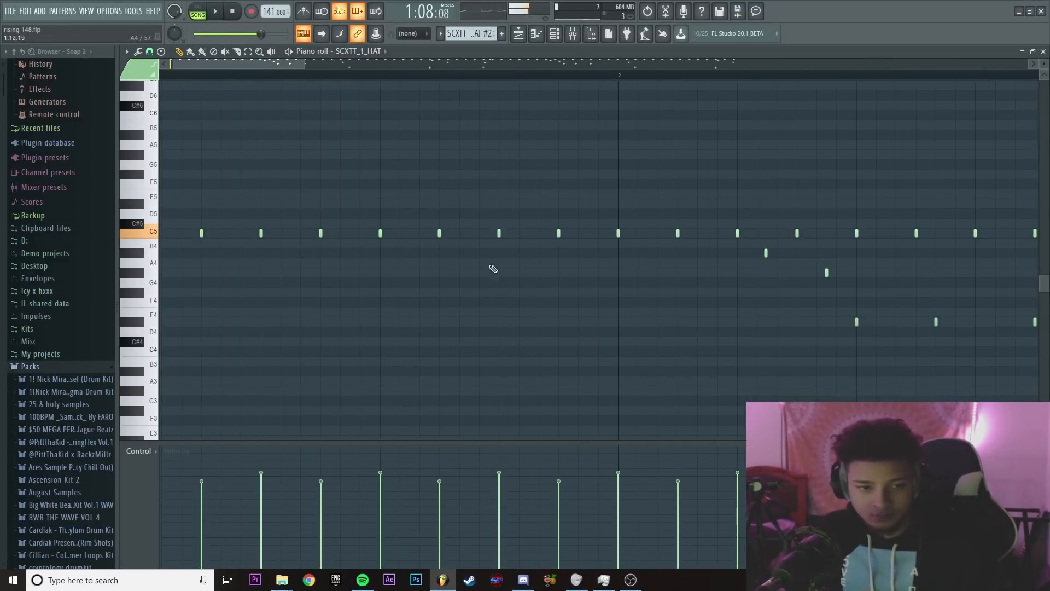
# - Delete the bar 2 hi-hat roll notes below C5 and thin out the C5 hats in that bar
pyautogui.scroll(-2, 403, 251)
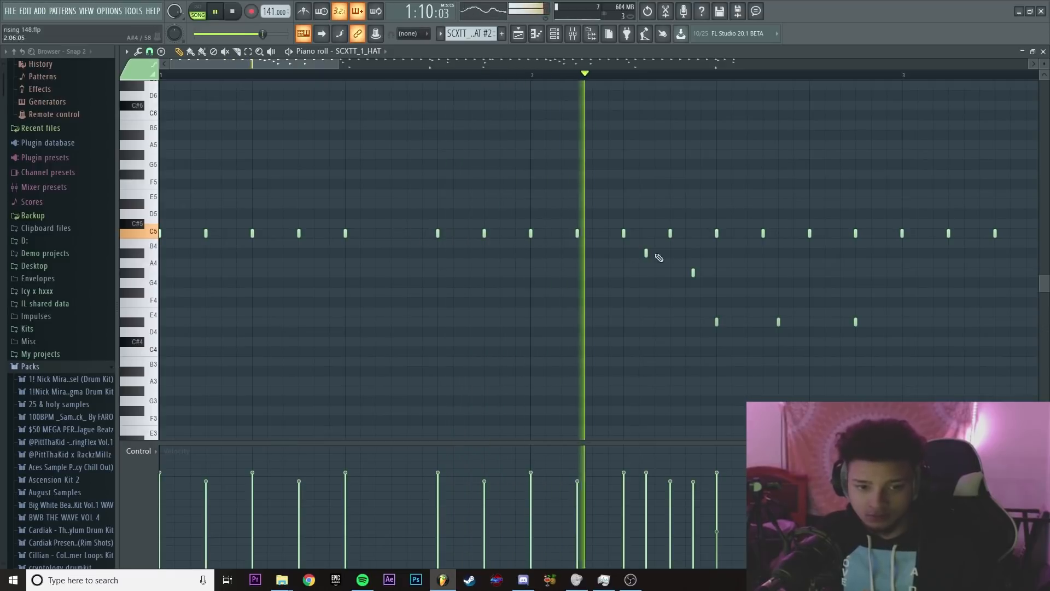
pyautogui.scroll(-1, 654, 263)
pyautogui.rightClick(546, 252)
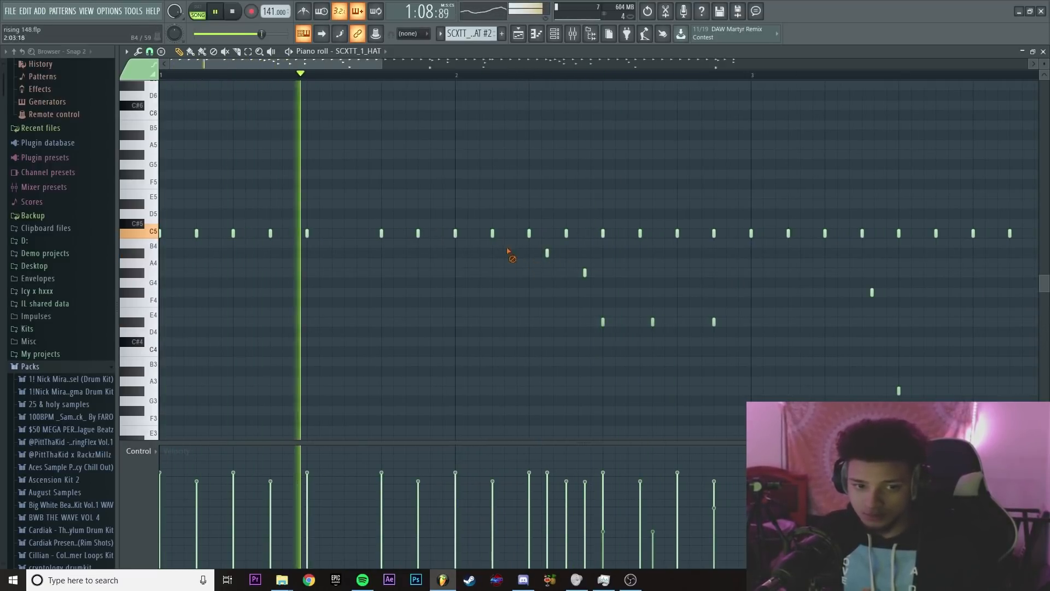
pyautogui.rightClick(547, 251)
pyautogui.rightClick(585, 273)
pyautogui.rightClick(653, 322)
pyautogui.rightClick(603, 321)
pyautogui.rightClick(713, 322)
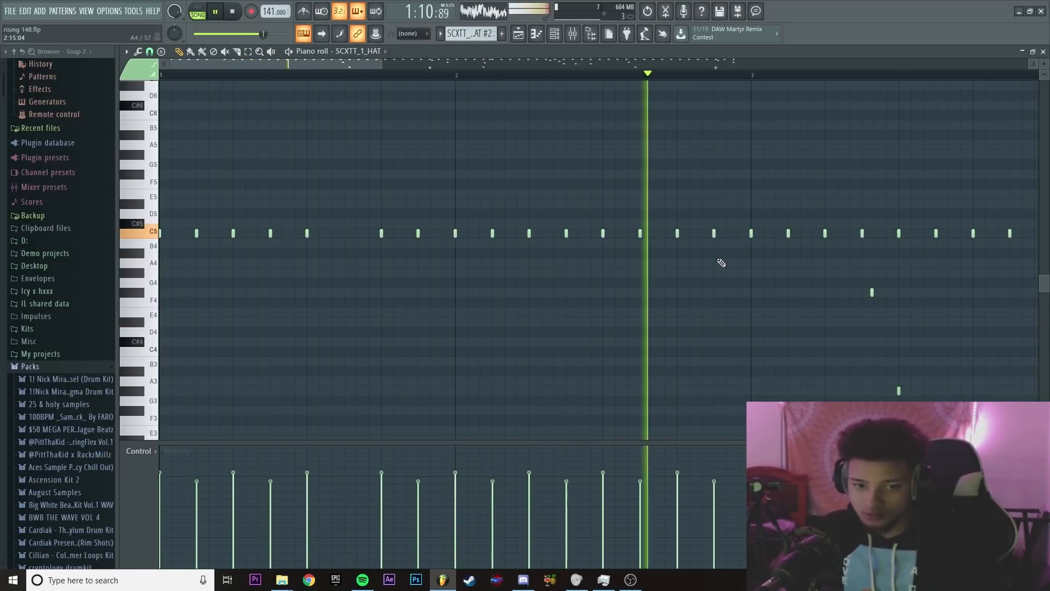
pyautogui.rightClick(641, 234)
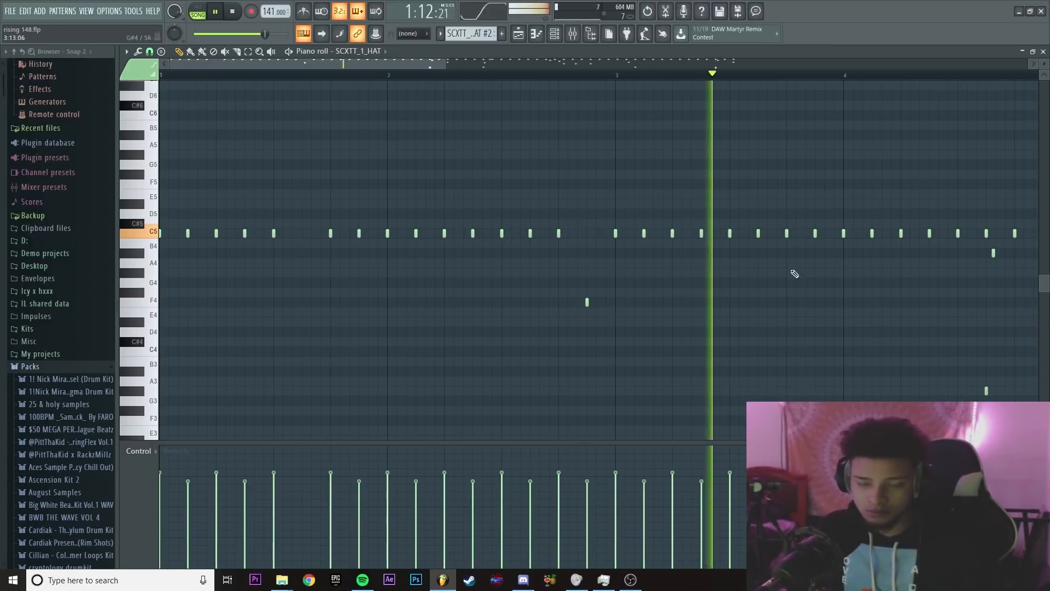
# - Stop playback, delete all hi-hat notes from bar 5 onward and select the remaining four bars of hats
pyautogui.scroll(-2, 606, 314)
pyautogui.scroll(-3, 601, 312)
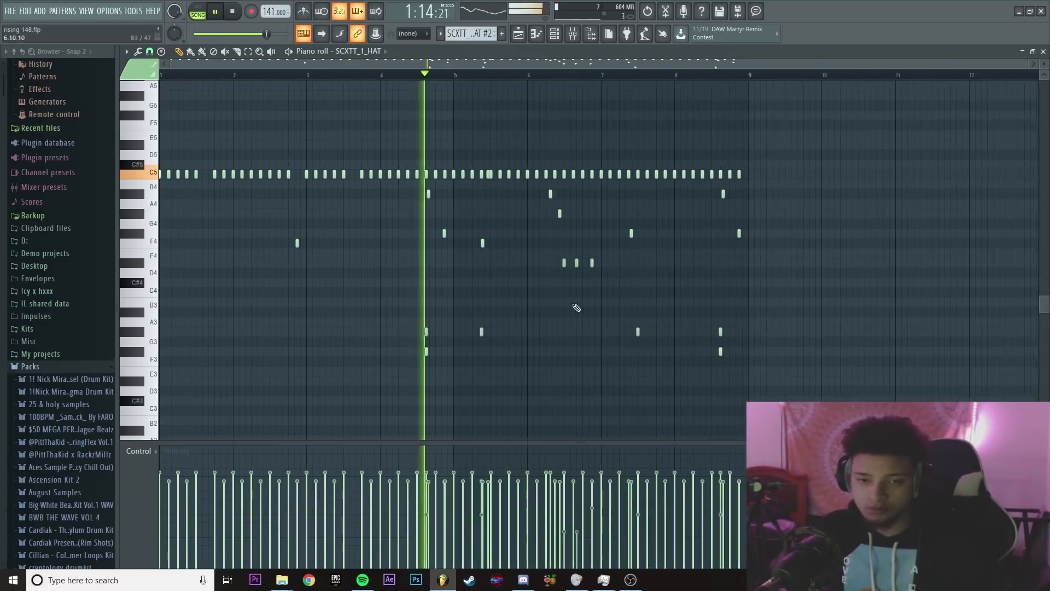
pyautogui.press('space')
pyautogui.moveTo(817, 121); pyautogui.dragTo(459, 375)
pyautogui.press('Delete')
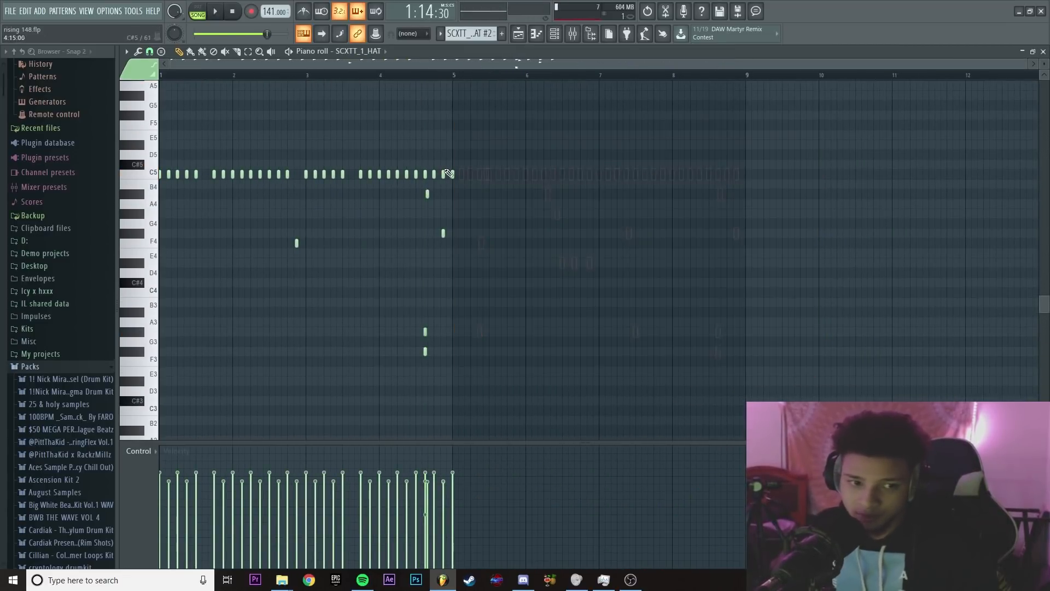
pyautogui.moveTo(452, 80); pyautogui.dragTo(12, 249)
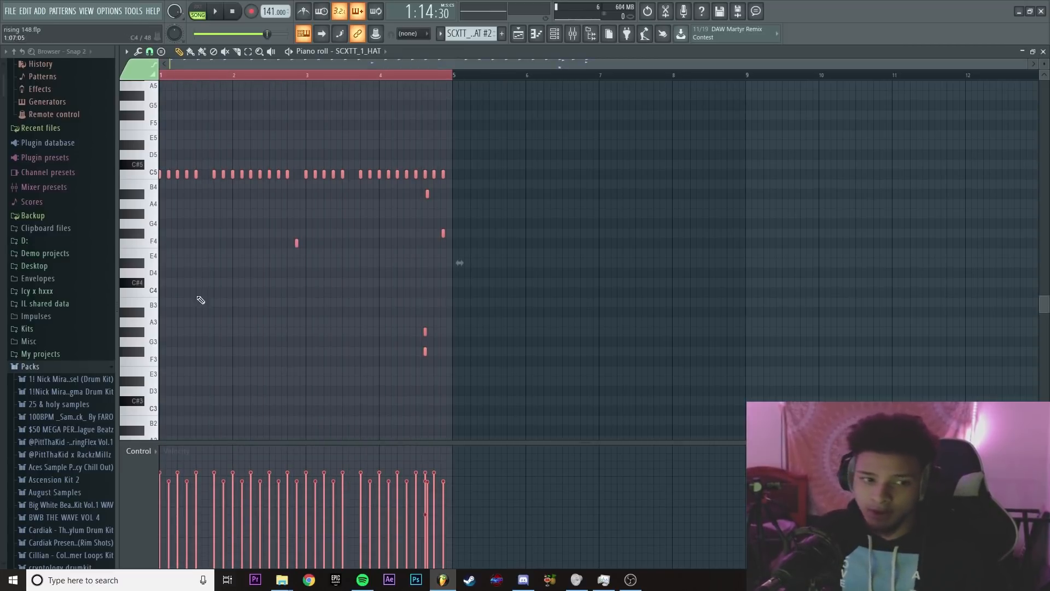
pyautogui.keyDown('ctrl'); pyautogui.scroll(2, 253, 262); pyautogui.keyUp('ctrl')
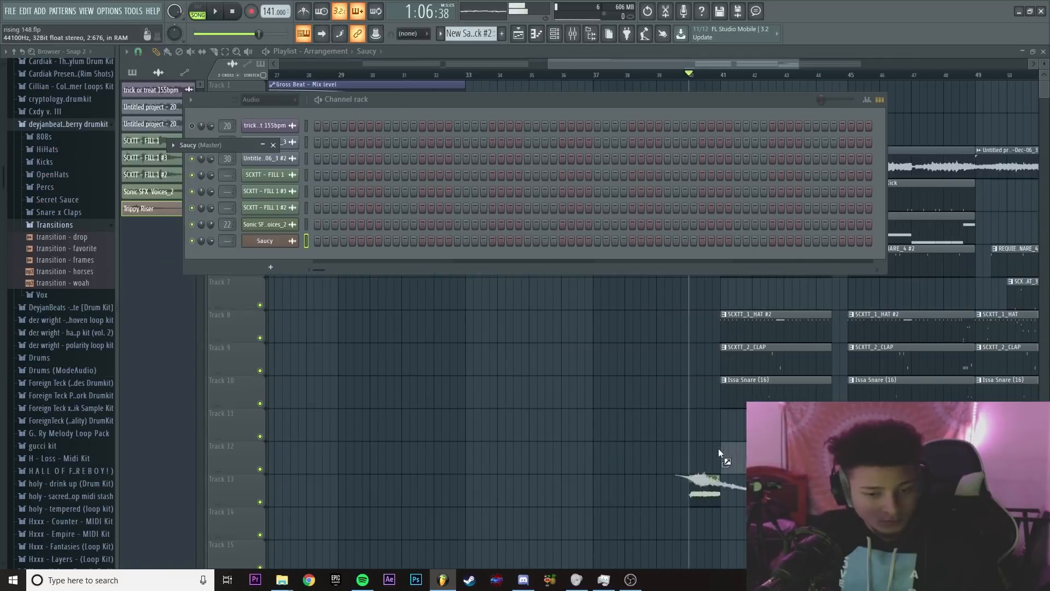
# - Place the Saucy transition sample on Track 12 leading into bar 41 and collapse the deyjanbeats drum kit folder
pyautogui.moveTo(718, 452); pyautogui.dragTo(719, 453)
pyautogui.scroll(5, 728, 457)
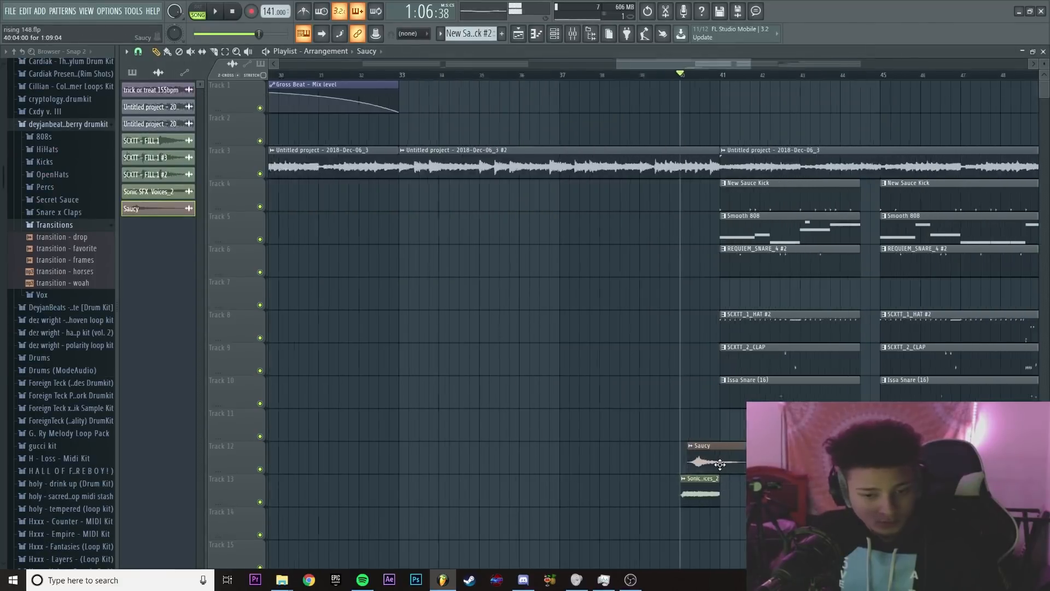
pyautogui.scroll(-5, 773, 457)
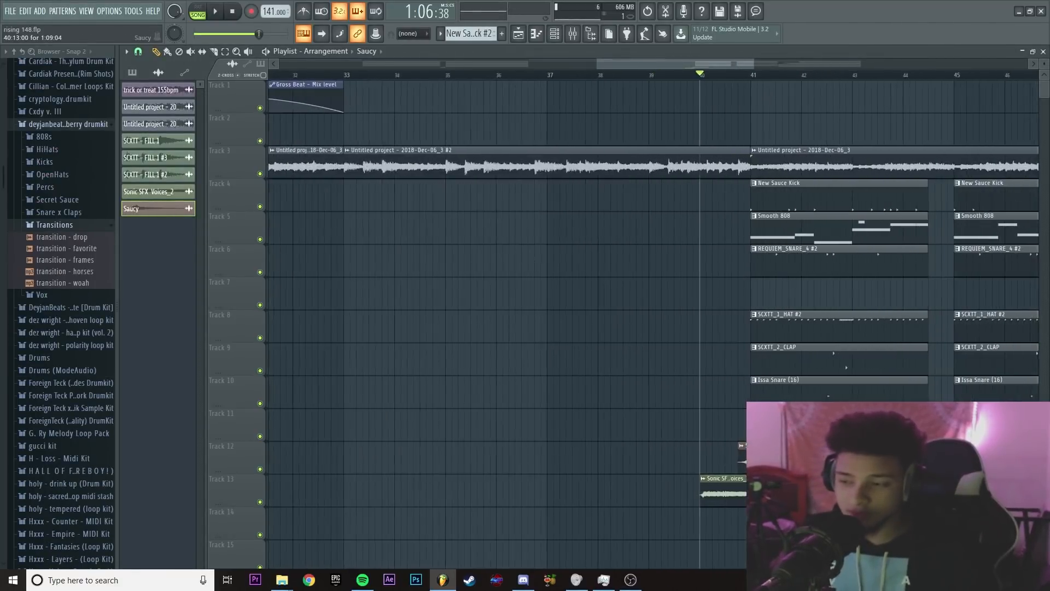
pyautogui.scroll(2, 787, 457)
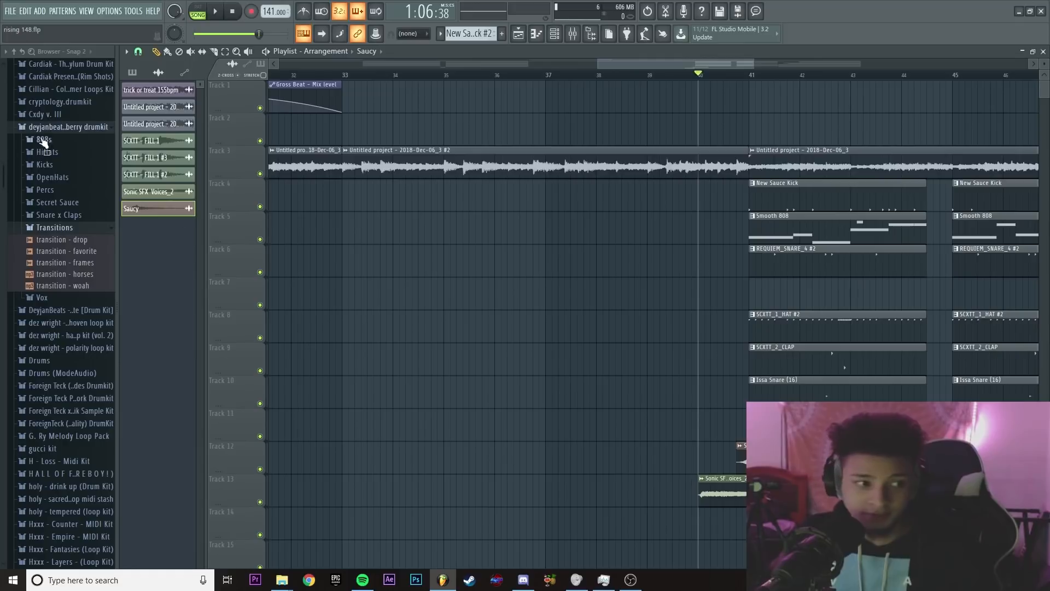
pyautogui.click(89, 128)
# - Open the Saucy sample's channel settings to check its waveform, and close them
pyautogui.doubleClick(769, 455)
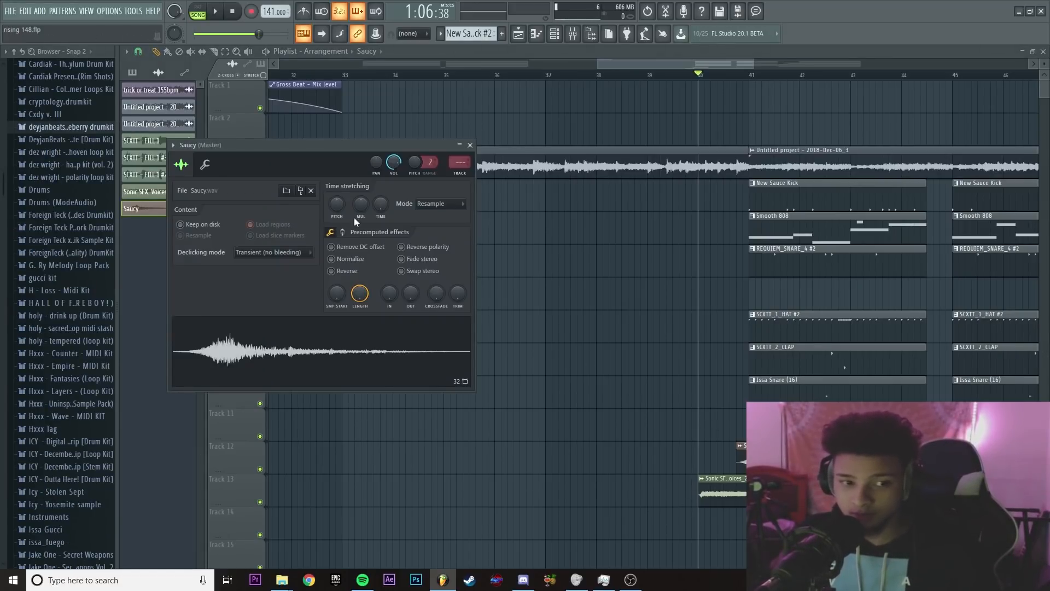
pyautogui.scroll(-5, 770, 455)
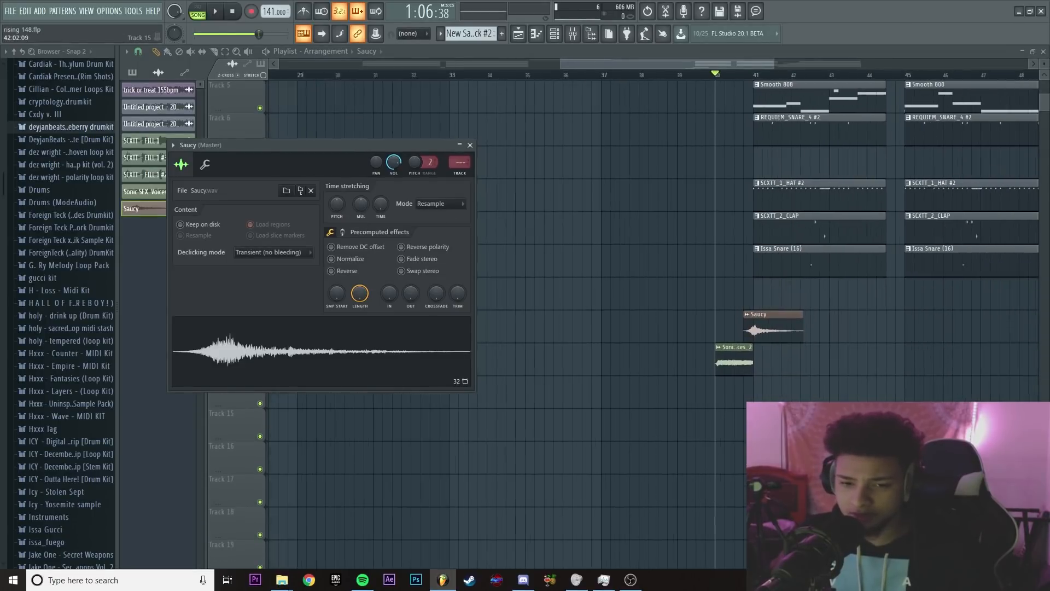
pyautogui.press('Escape')
pyautogui.scroll(3, 766, 386)
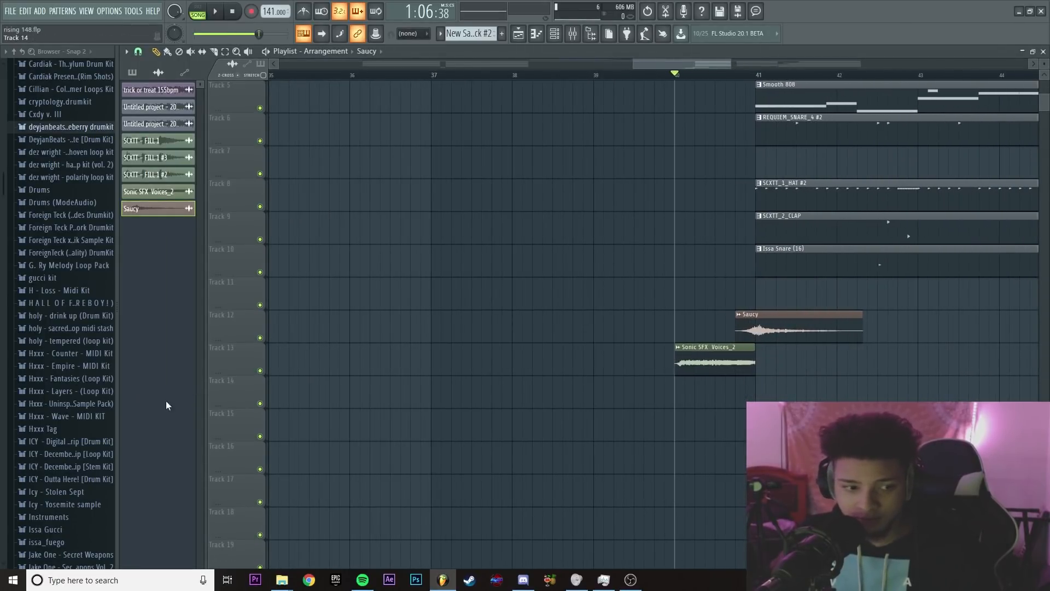
# - Mute Track 13 with the Sonic sound effect and play the Saucy transition into bar 41, stopping after the drums enter
pyautogui.click(260, 370)
pyautogui.scroll(2, 746, 339)
pyautogui.moveTo(746, 339); pyautogui.dragTo(723, 149)
pyautogui.scroll(3, 797, 328)
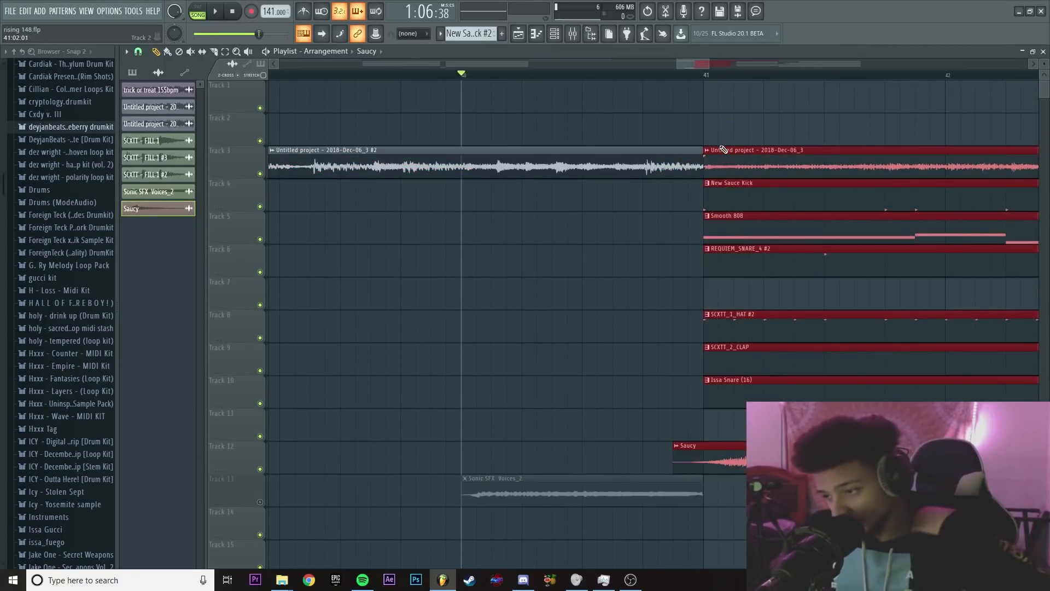
pyautogui.click(642, 388)
pyautogui.press('space')
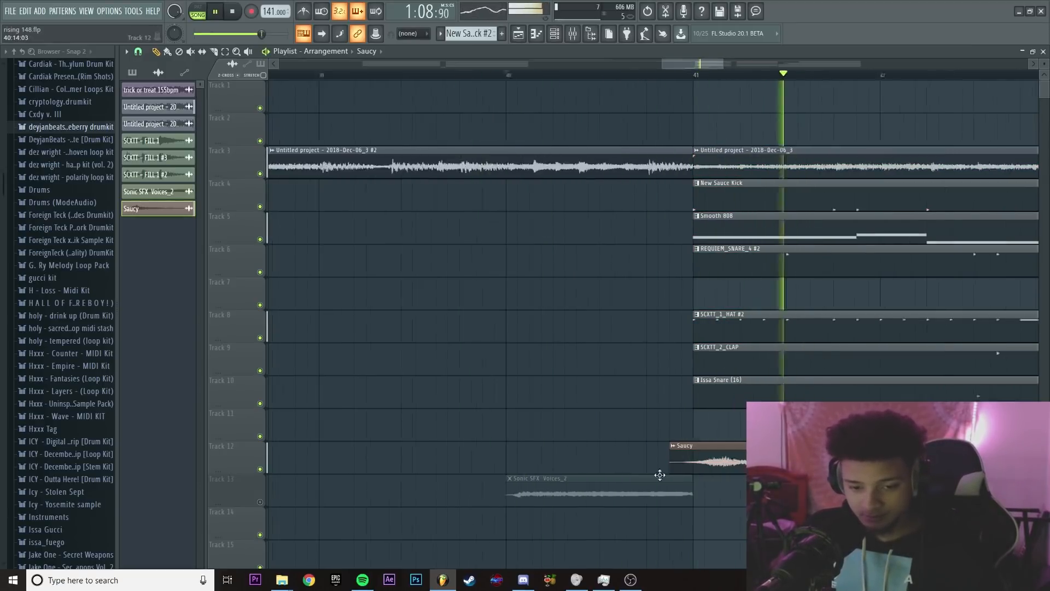
pyautogui.scroll(-3, 661, 476)
pyautogui.press('space')
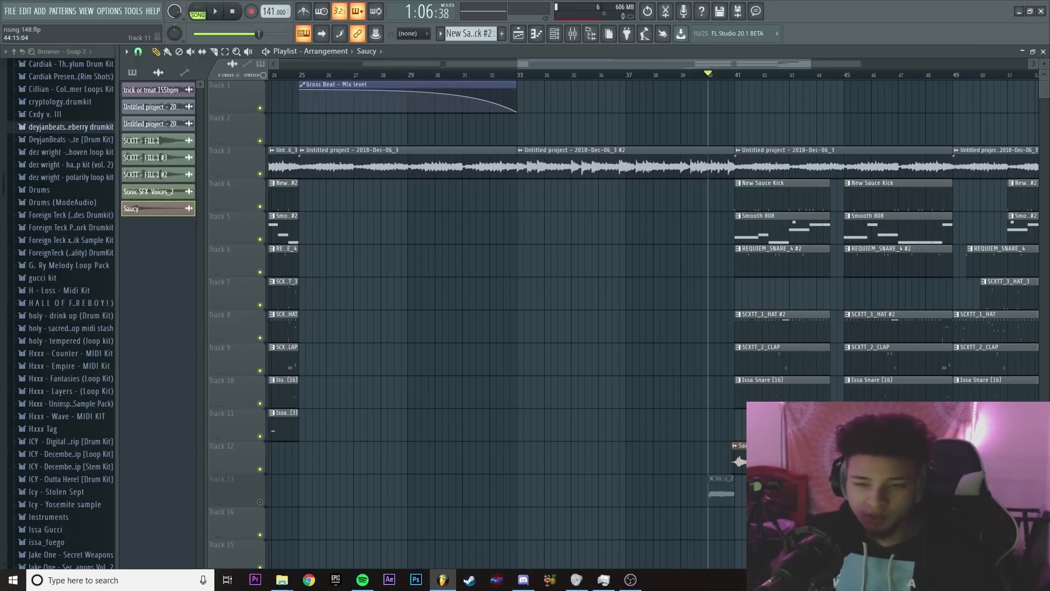
# - Delete the Saucy clip from Track 12
pyautogui.scroll(3, 688, 456)
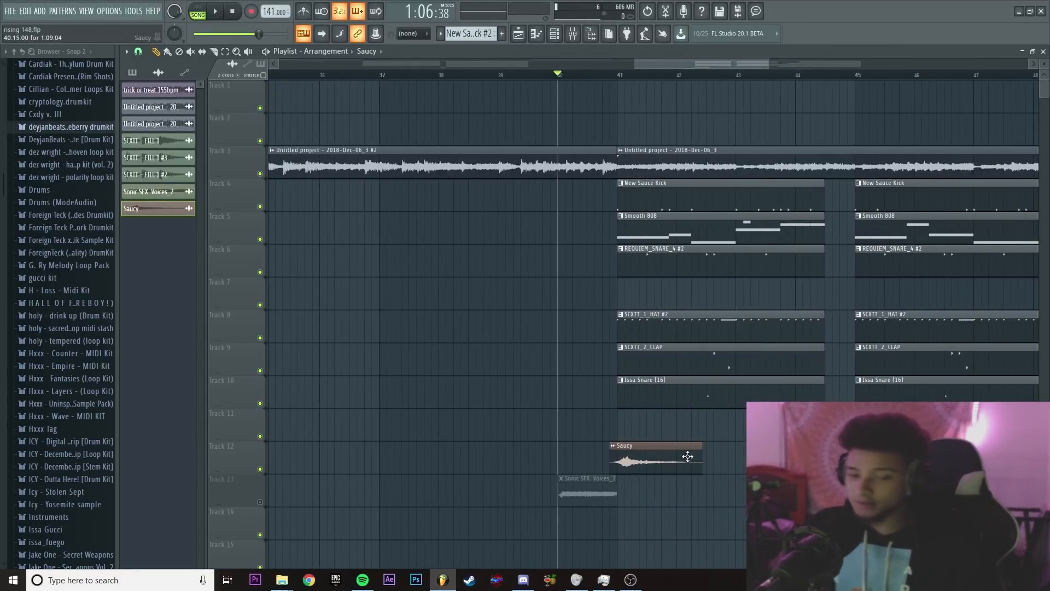
pyautogui.scroll(-4, 687, 457)
pyautogui.rightClick(681, 462)
pyautogui.scroll(1, 867, 458)
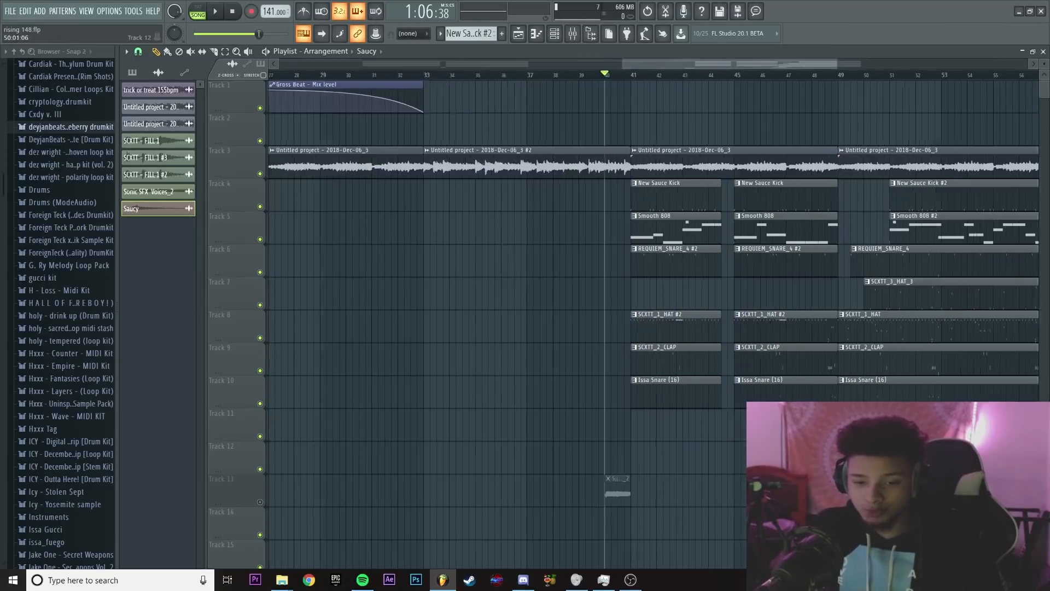
# - Close the mixer and look over the arrangement from bar 17 to its end
pyautogui.scroll(5, 852, 458)
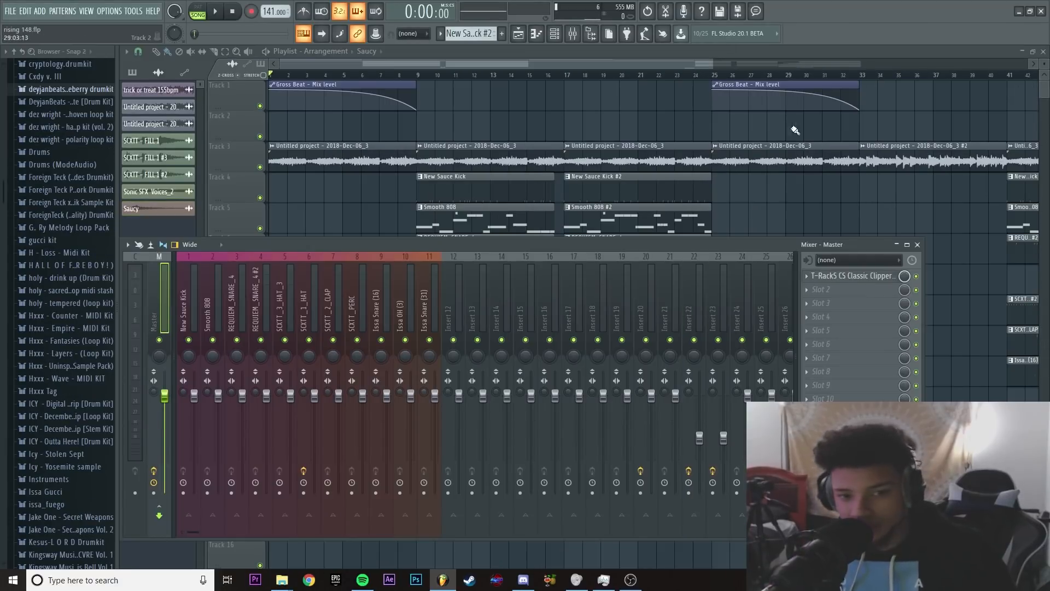
pyautogui.press('F9')
pyautogui.scroll(-2, 640, 226)
pyautogui.scroll(-1, 640, 227)
pyautogui.scroll(3, 897, 416)
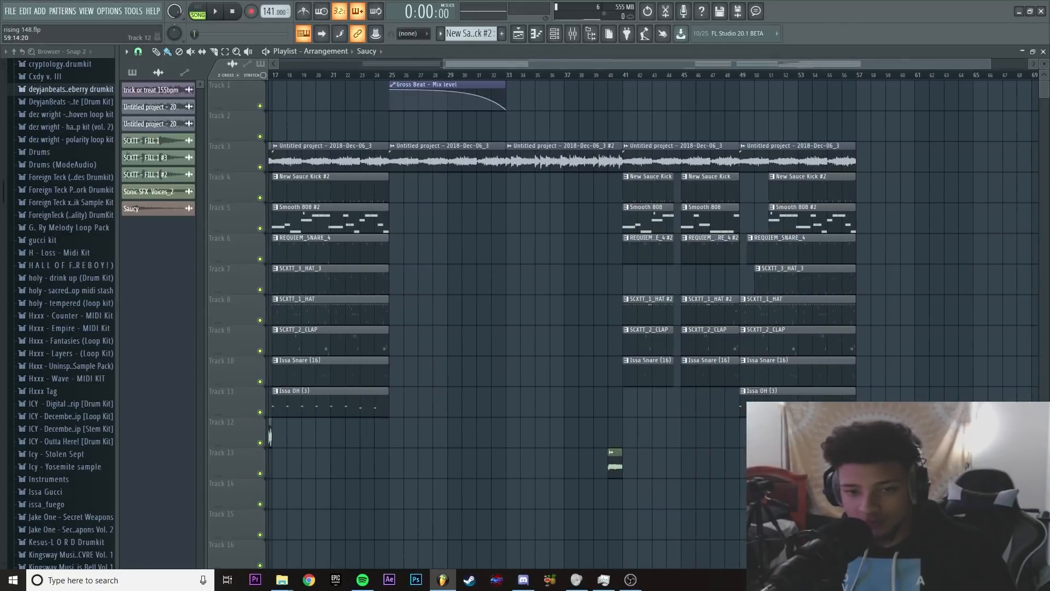
# - Lower the start of the HalfTime mix level automation on Track 15 to its minimum and play from bar 89
pyautogui.moveTo(907, 465); pyautogui.dragTo(593, 122)
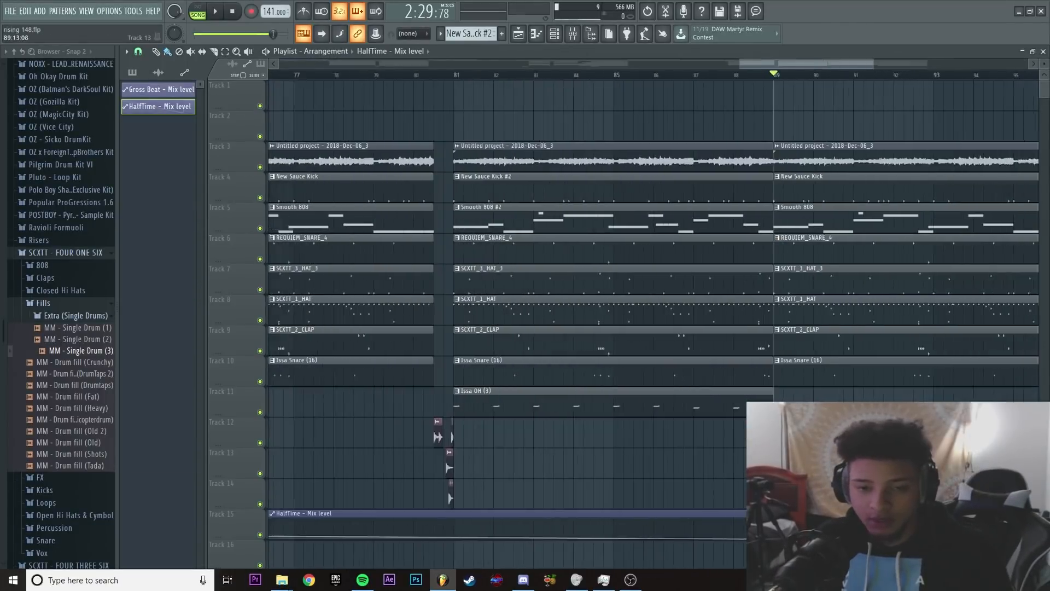
pyautogui.scroll(-4, 806, 465)
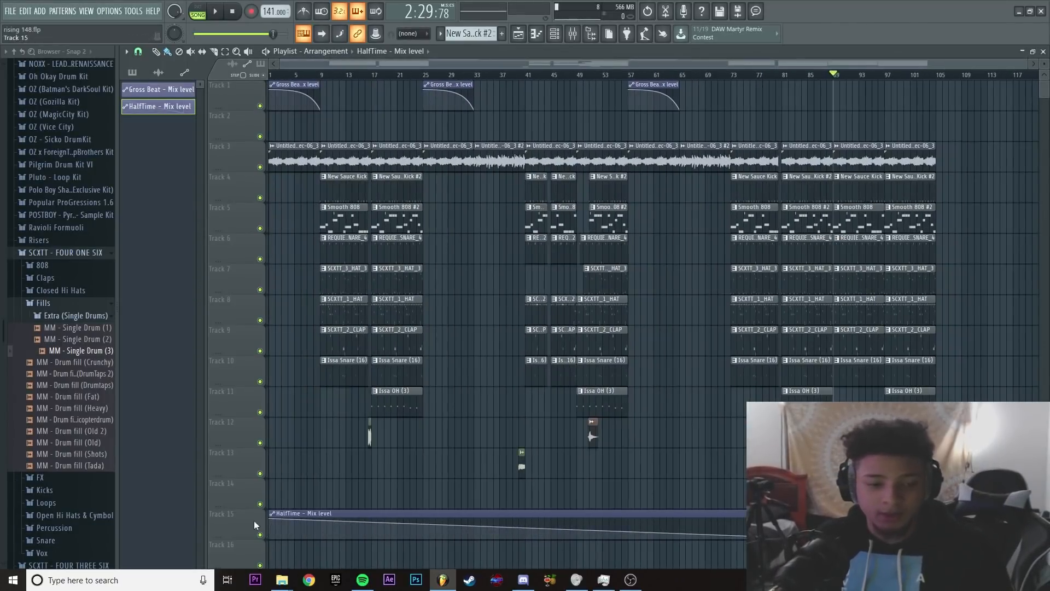
pyautogui.moveTo(270, 526); pyautogui.dragTo(270, 546)
pyautogui.press('space')
pyautogui.scroll(-4, 656, 492)
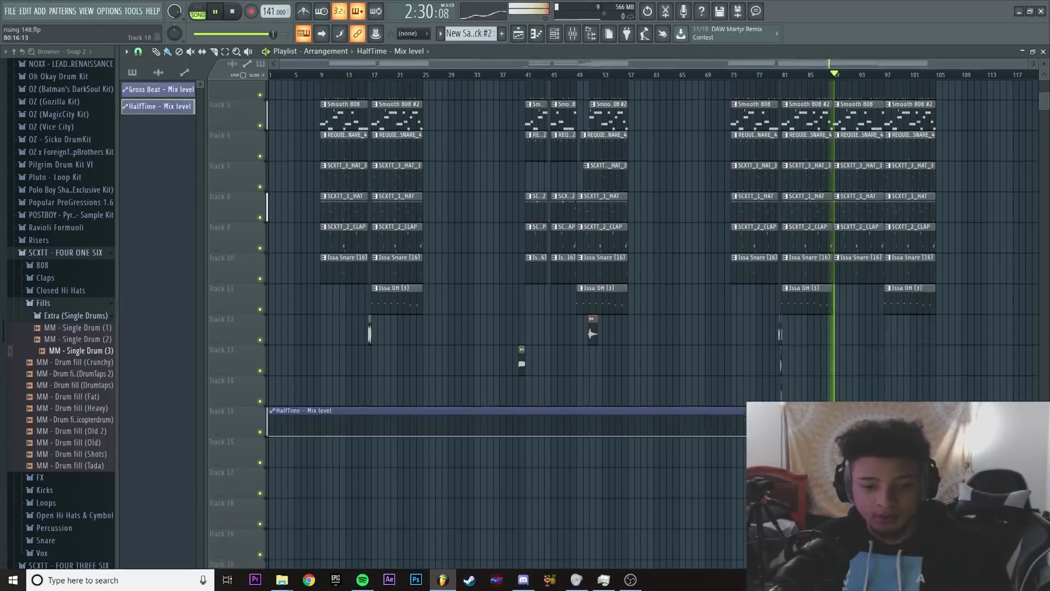
# - Shape the HalfTime mix level automation so it steps up at bar 89 and holds until bar 105
pyautogui.moveTo(910, 473); pyautogui.dragTo(637, 402)
pyautogui.keyDown('ctrl'); pyautogui.click(963, 378); pyautogui.keyUp('ctrl')
pyautogui.scroll(3, 394, 146)
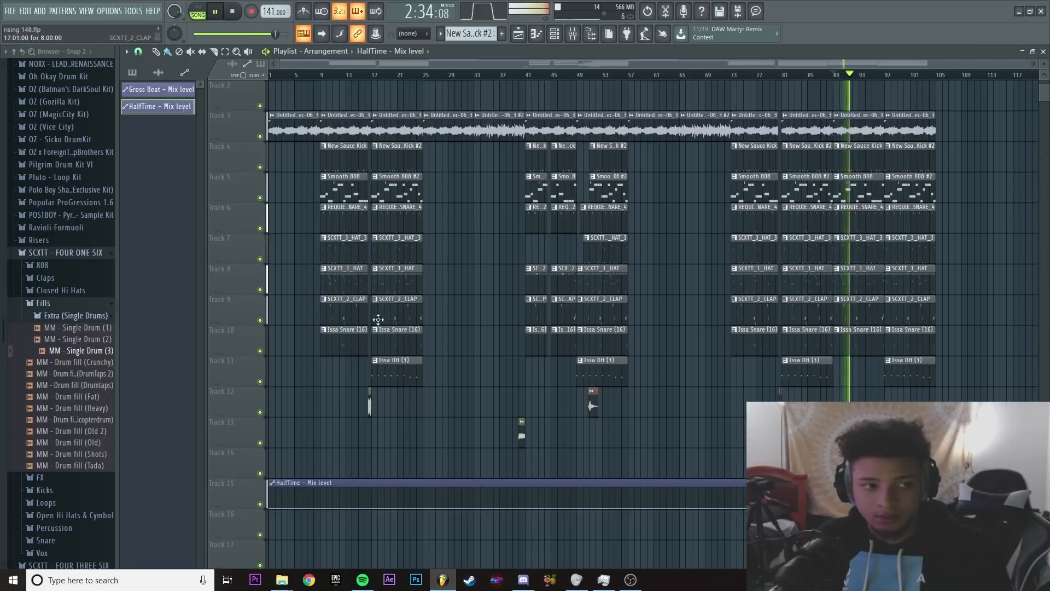
pyautogui.scroll(-3, 439, 271)
# - Create a master volume automation clip on Track 16 and bring its end point at bar 105 to 0%
pyautogui.rightClick(173, 11)
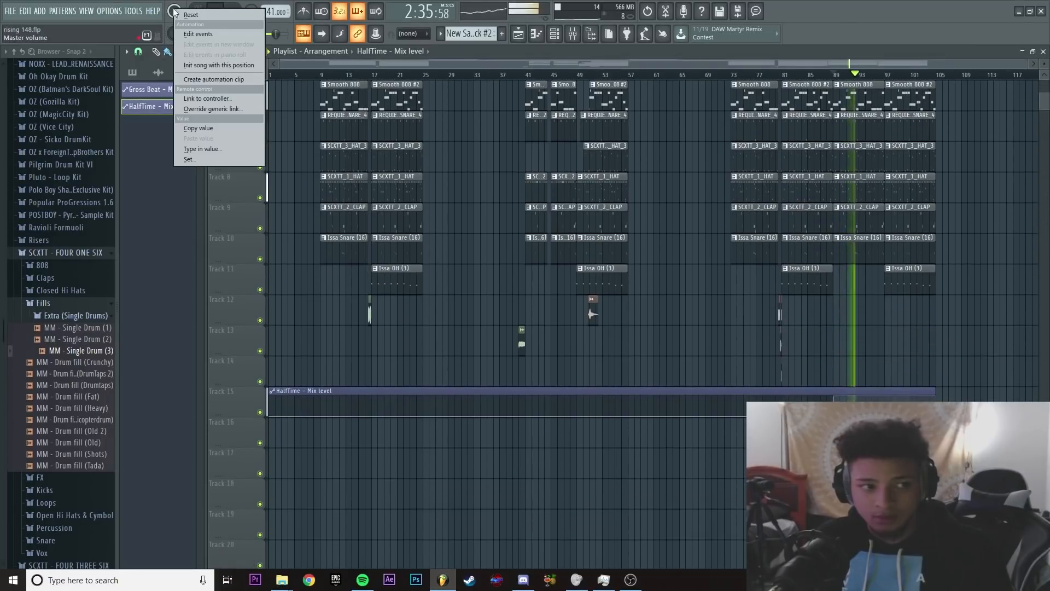
pyautogui.click(208, 82)
pyautogui.scroll(5, 712, 445)
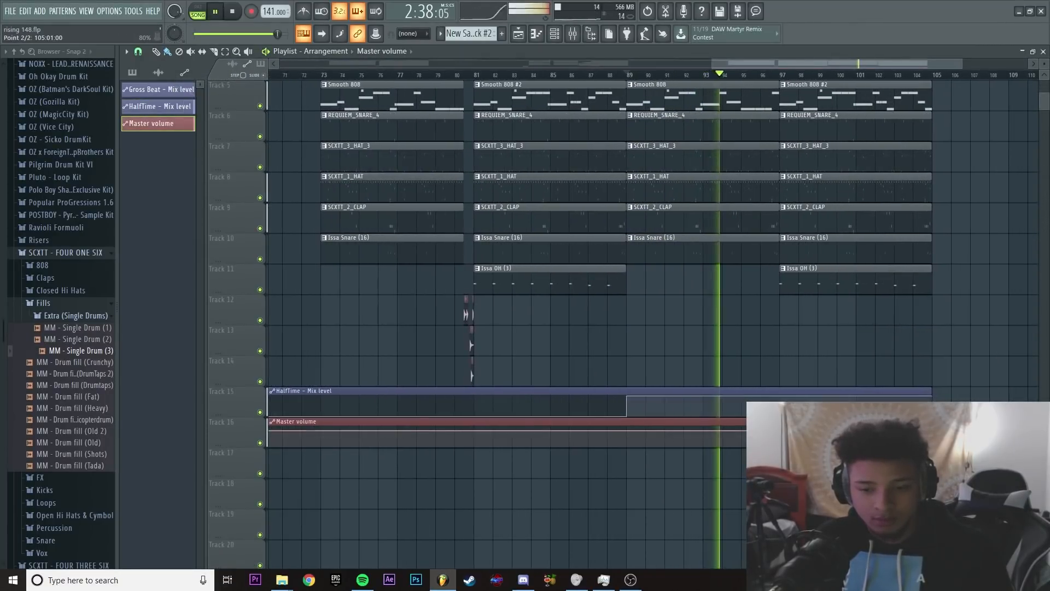
pyautogui.scroll(2, 870, 246)
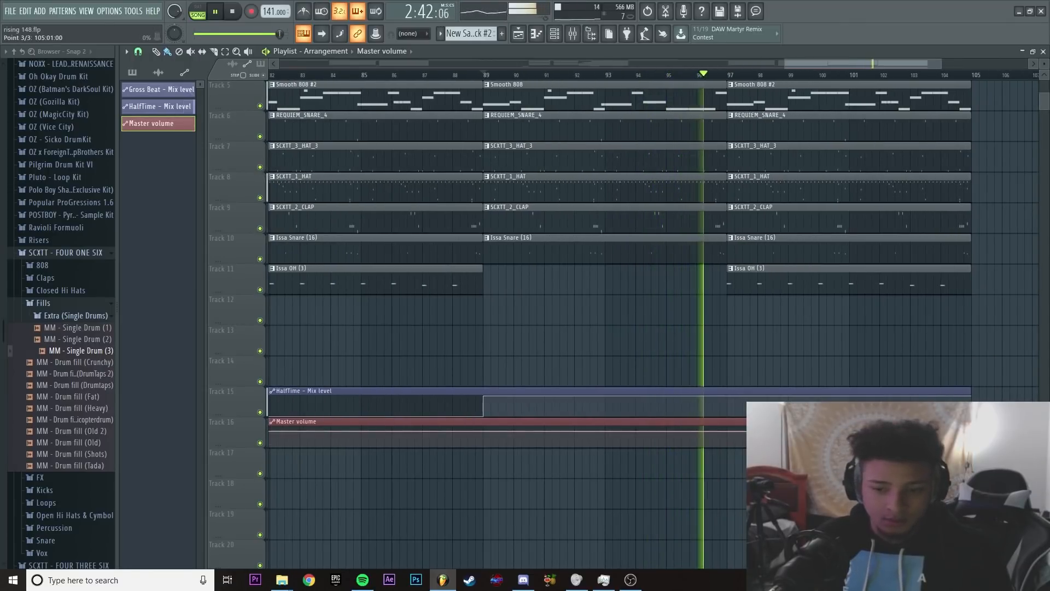
pyautogui.scroll(1, 851, 431)
pyautogui.rightClick(851, 431)
pyautogui.press('Escape')
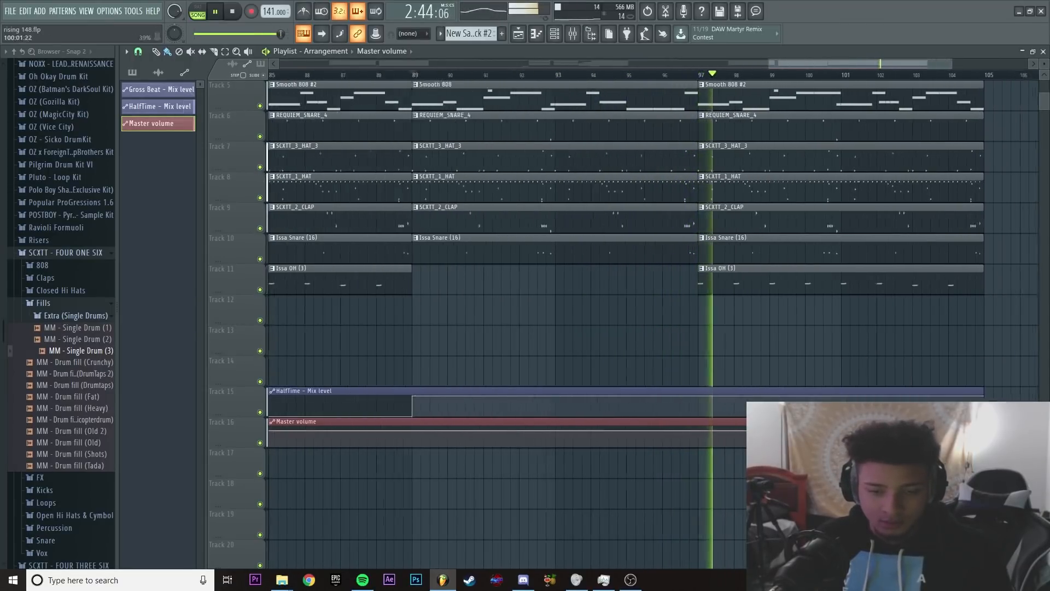
# - Stop playback, open the HalfTime effect on the master channel to examine its settings, and close the windows
pyautogui.scroll(-2, 898, 345)
pyautogui.press('space')
pyautogui.click(572, 34)
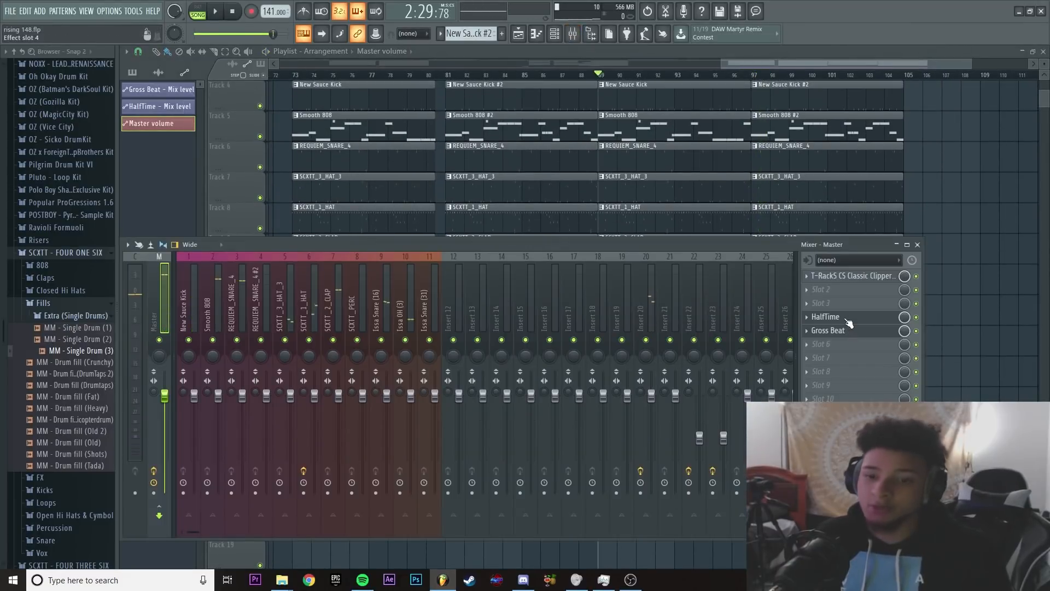
pyautogui.click(825, 317)
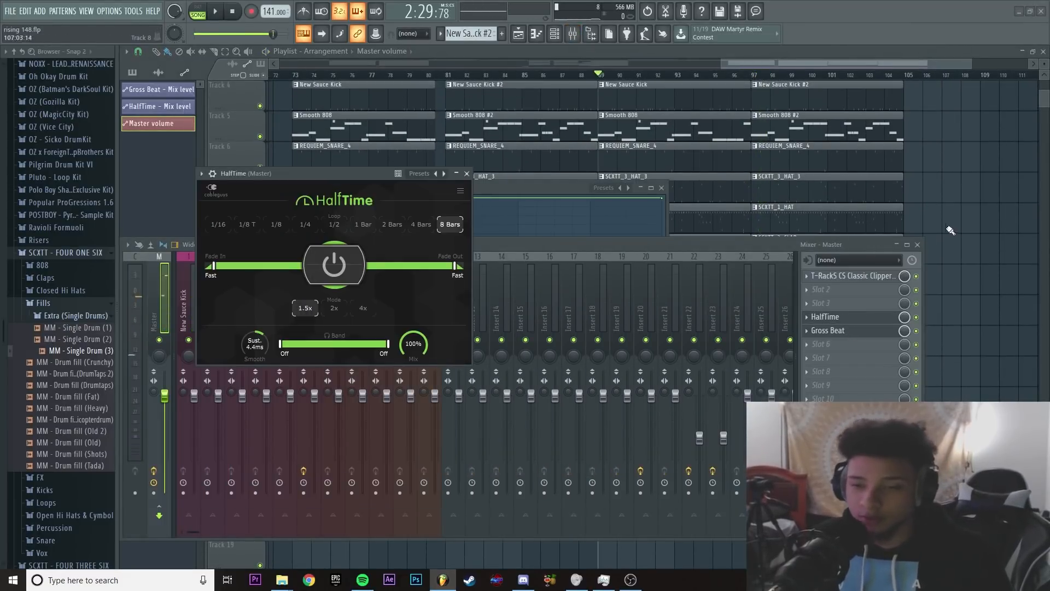
pyautogui.press('F12')
pyautogui.scroll(-1, 793, 235)
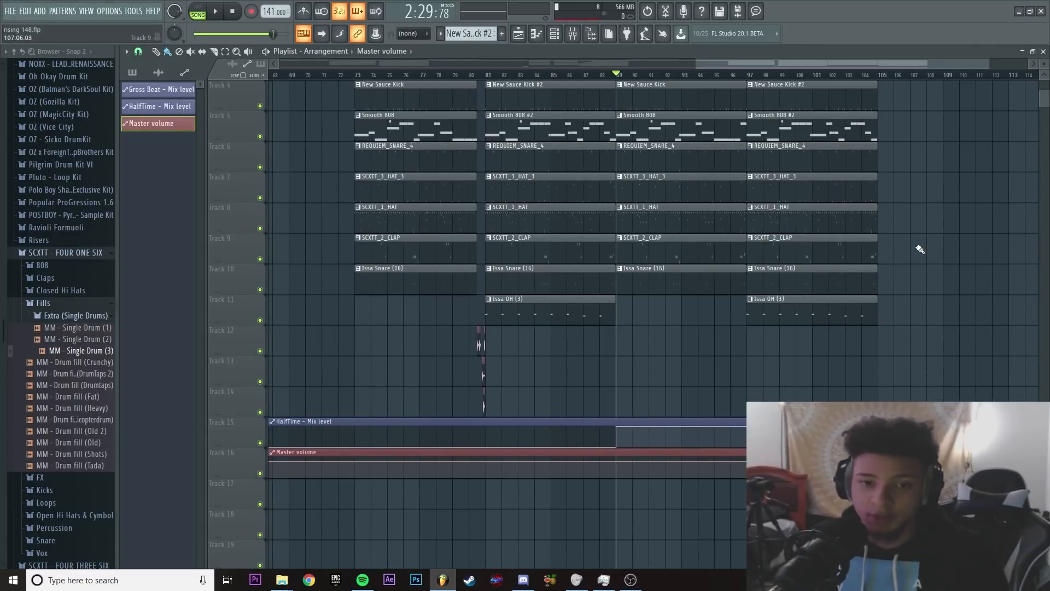
# - Play the final section from bar 89 to hear the half-time effect, and bring up the mixer
pyautogui.press('space')
pyautogui.scroll(2, 924, 263)
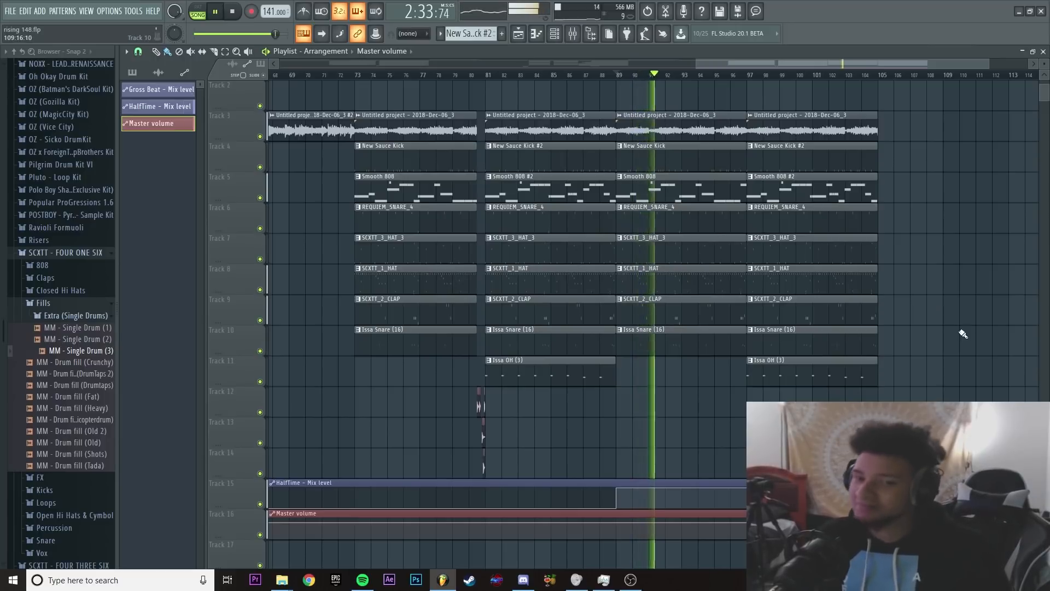
pyautogui.keyDown('ctrl'); pyautogui.scroll(2, 939, 391); pyautogui.keyUp('ctrl')
pyautogui.keyDown('ctrl'); pyautogui.scroll(-2, 932, 395); pyautogui.keyUp('ctrl')
pyautogui.keyDown('ctrl'); pyautogui.scroll(1, 923, 399); pyautogui.keyUp('ctrl')
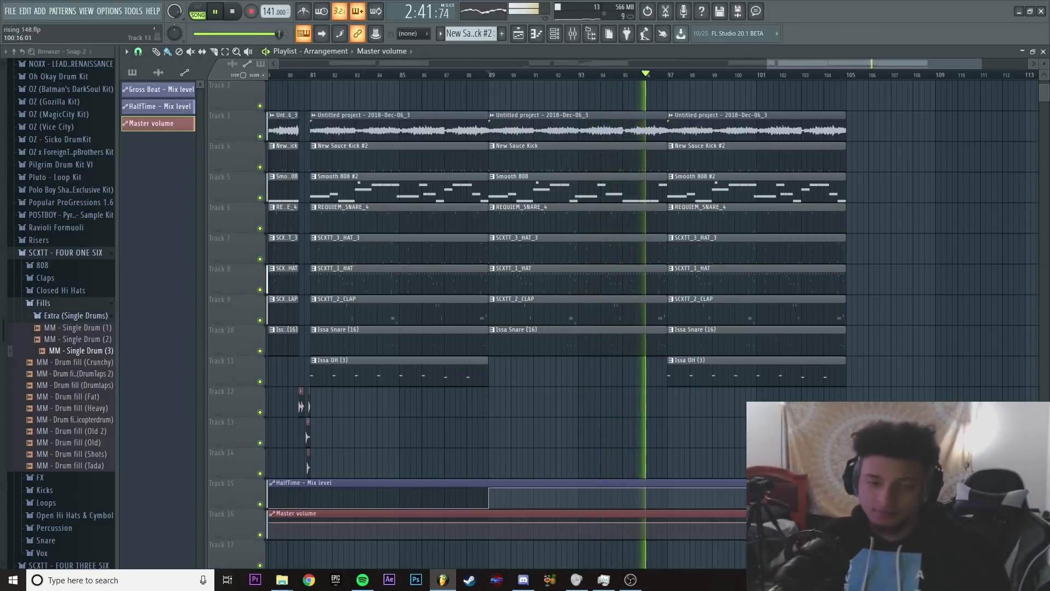
pyautogui.click(573, 33)
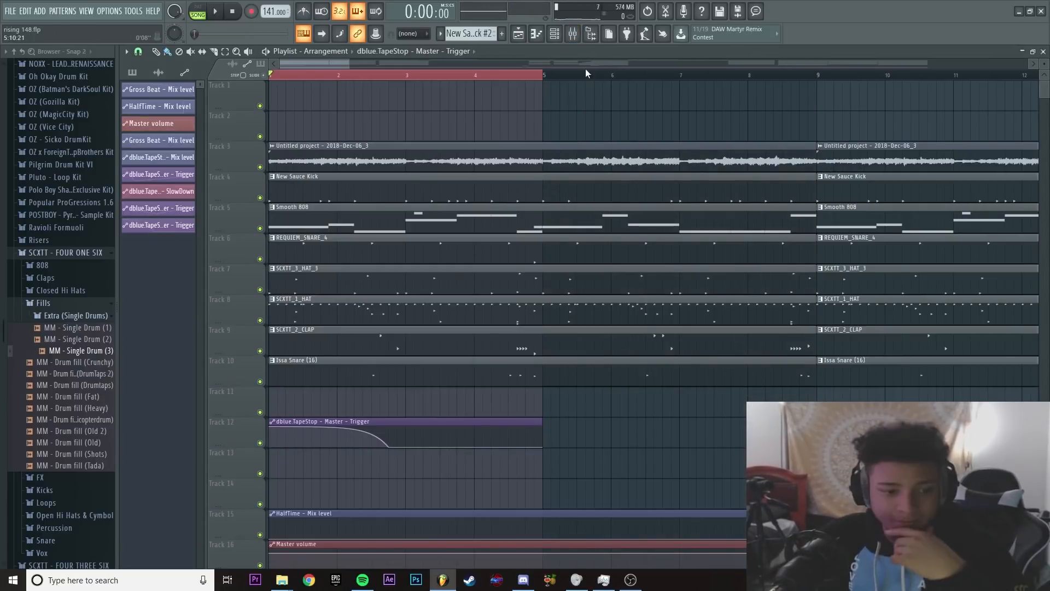
# - Look through the Edison, dblue.TapeStop and HalfTime effects on the master channel and close their windows
pyautogui.click(573, 33)
pyautogui.click(842, 358)
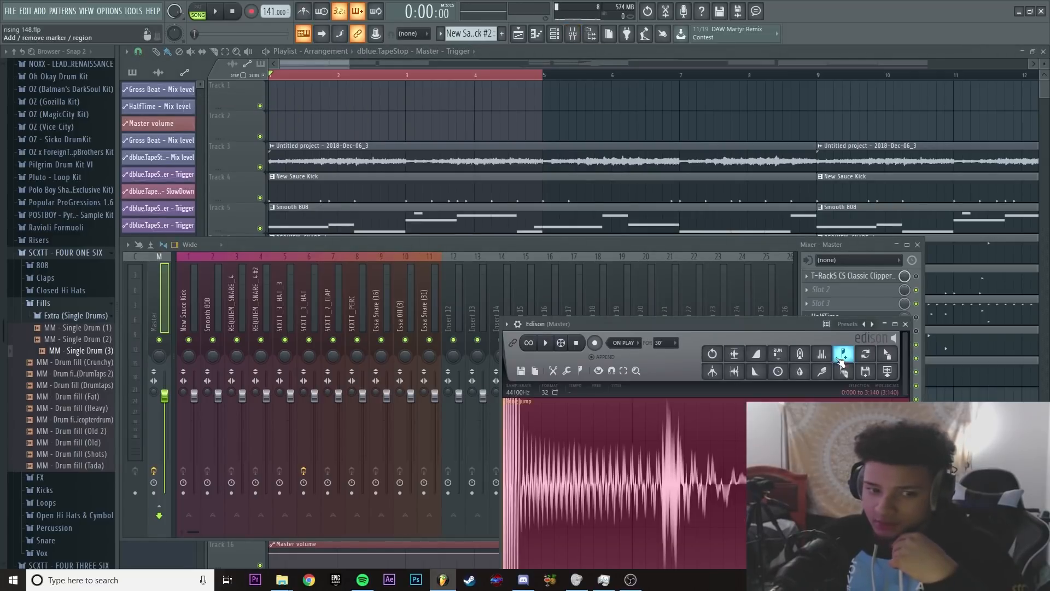
pyautogui.press('Escape')
pyautogui.click(857, 358)
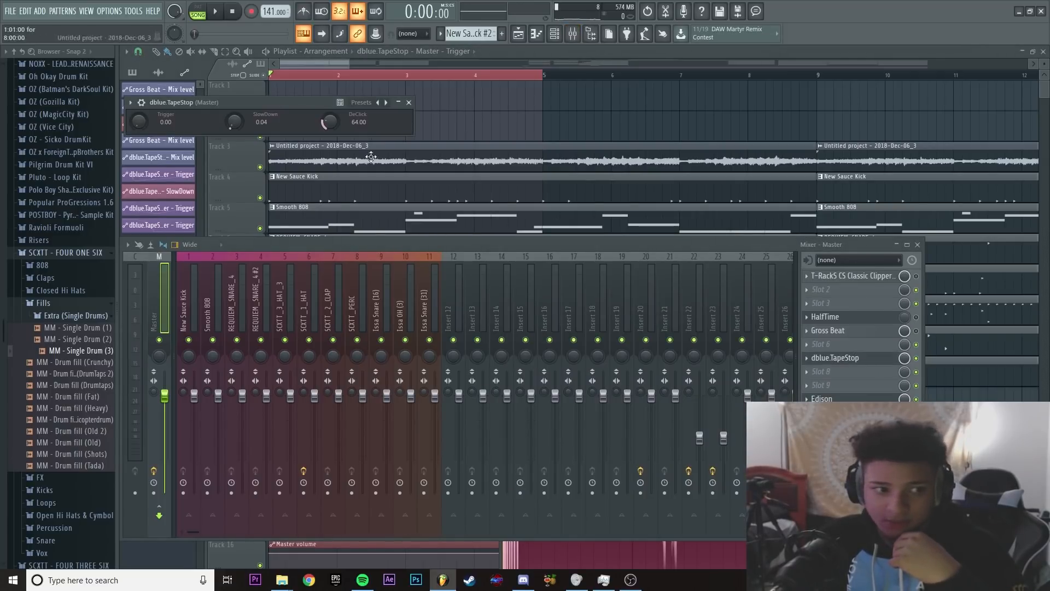
pyautogui.moveTo(244, 103); pyautogui.dragTo(439, 241)
pyautogui.click(869, 364)
pyautogui.click(869, 363)
pyautogui.click(869, 363)
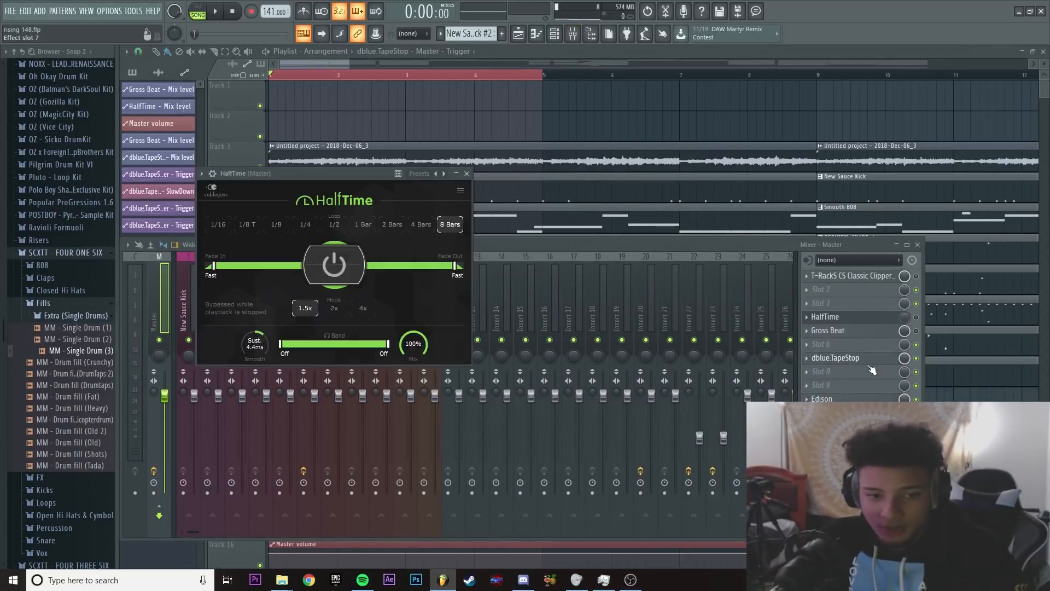
pyautogui.click(869, 363)
pyautogui.press('F12')
# - Set the dblue.TapeStop SlowDown on the master channel to 0.02 and play the opening to hear it
pyautogui.click(585, 40)
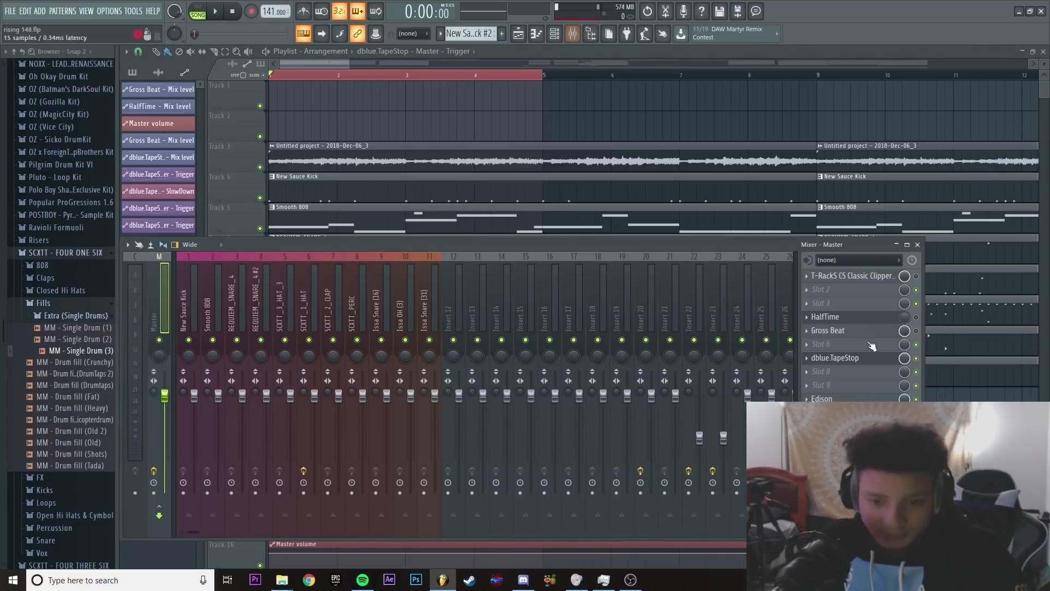
pyautogui.click(856, 359)
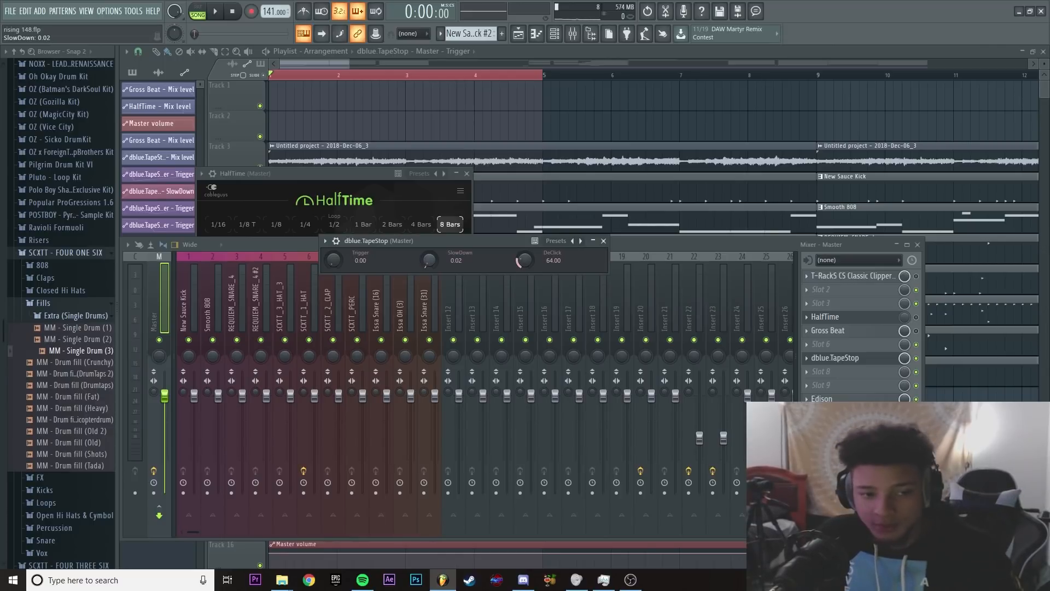
pyautogui.press('F12')
pyautogui.press('space')
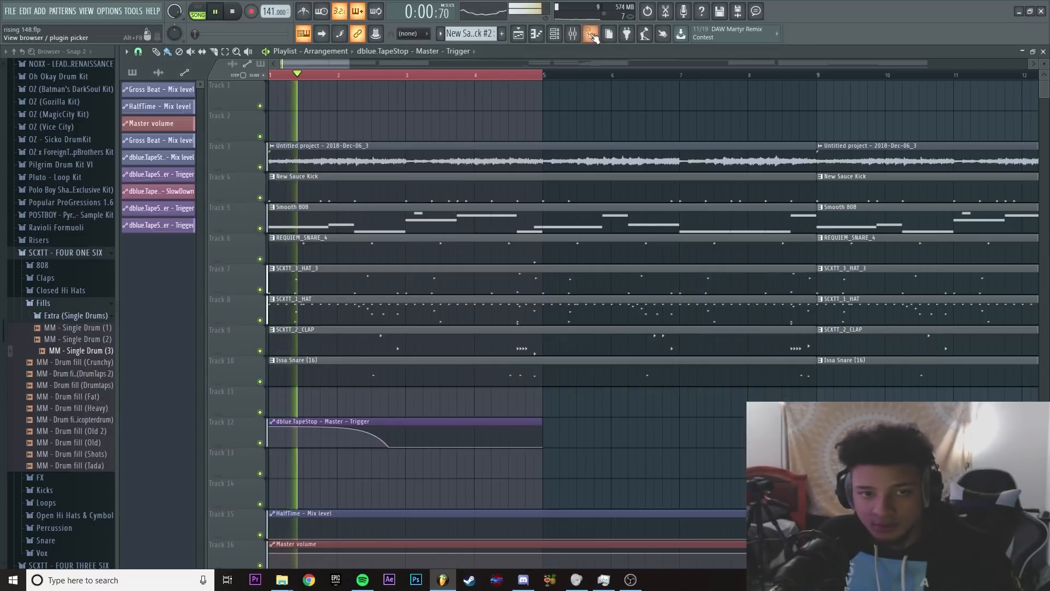
pyautogui.press('F9')
pyautogui.press('space')
# - Record the opening with the tape stop effect from bar 1 into Edison on the master channel
pyautogui.click(825, 317)
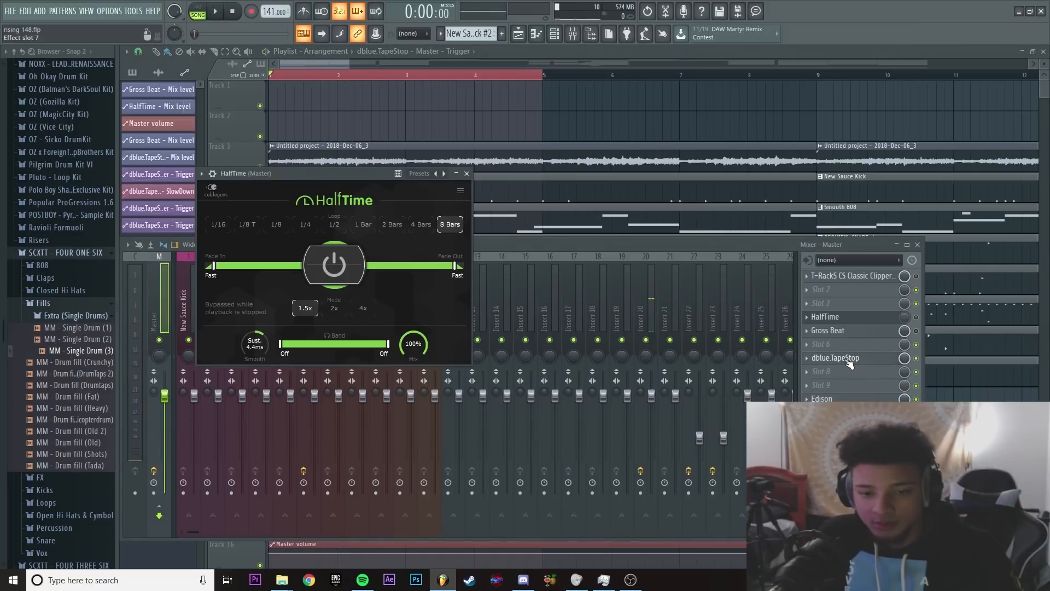
pyautogui.click(821, 398)
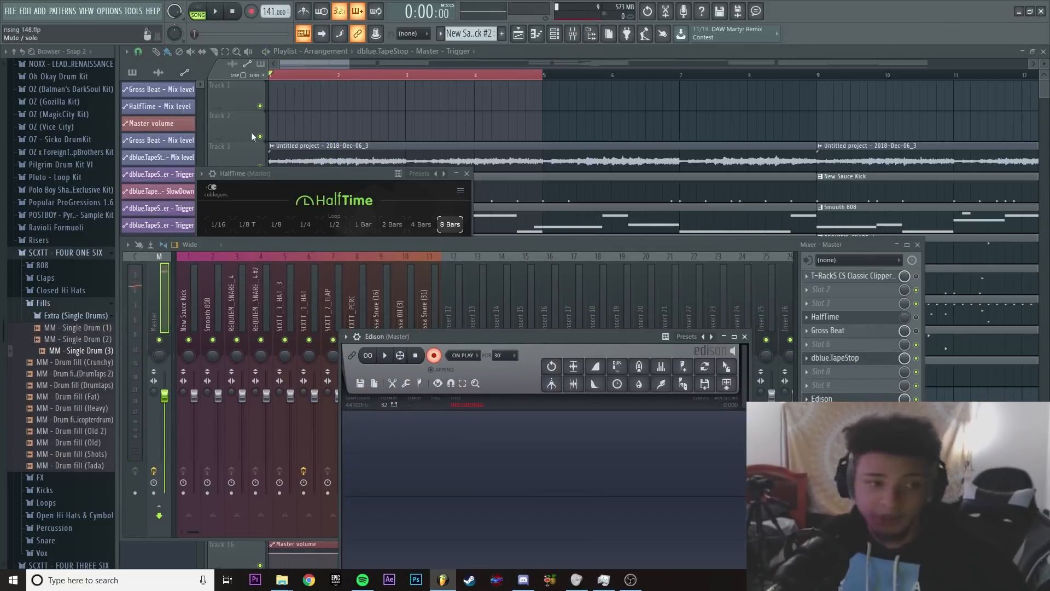
pyautogui.click(228, 13)
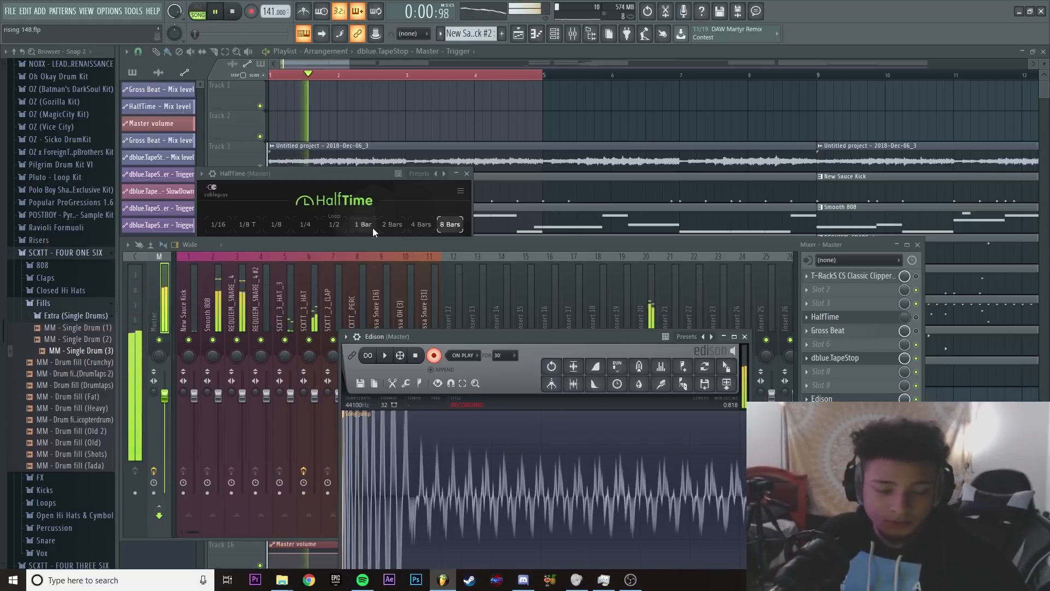
pyautogui.press('space')
# - Send the first 2.004 seconds of the Edison recording to the playlist and place the clip on Track 13 near bar 2
pyautogui.click(670, 487)
pyautogui.press('space')
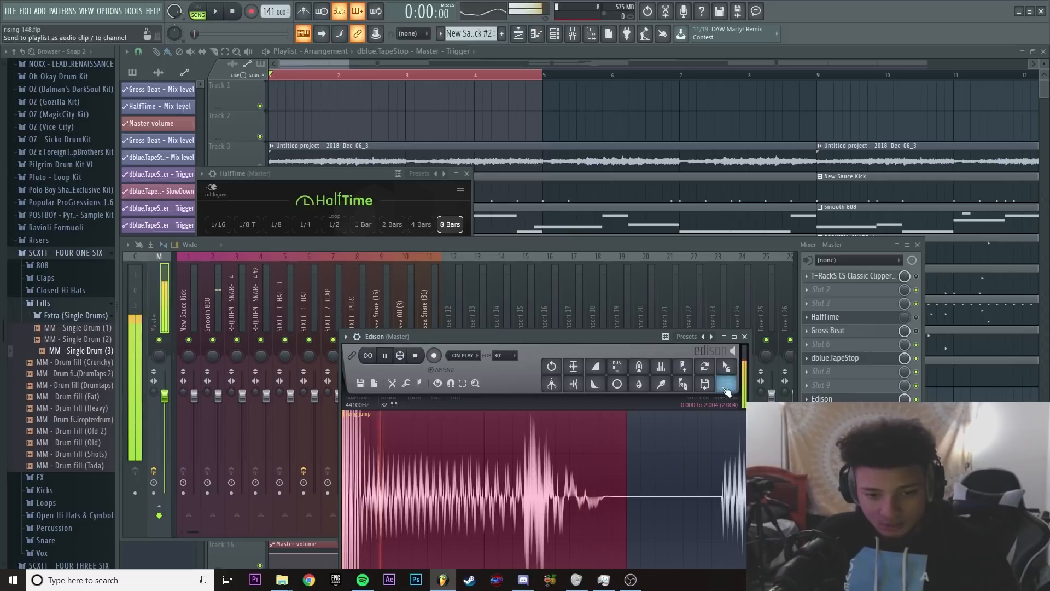
pyautogui.moveTo(627, 497); pyautogui.dragTo(720, 304)
pyautogui.moveTo(593, 111); pyautogui.dragTo(383, 459)
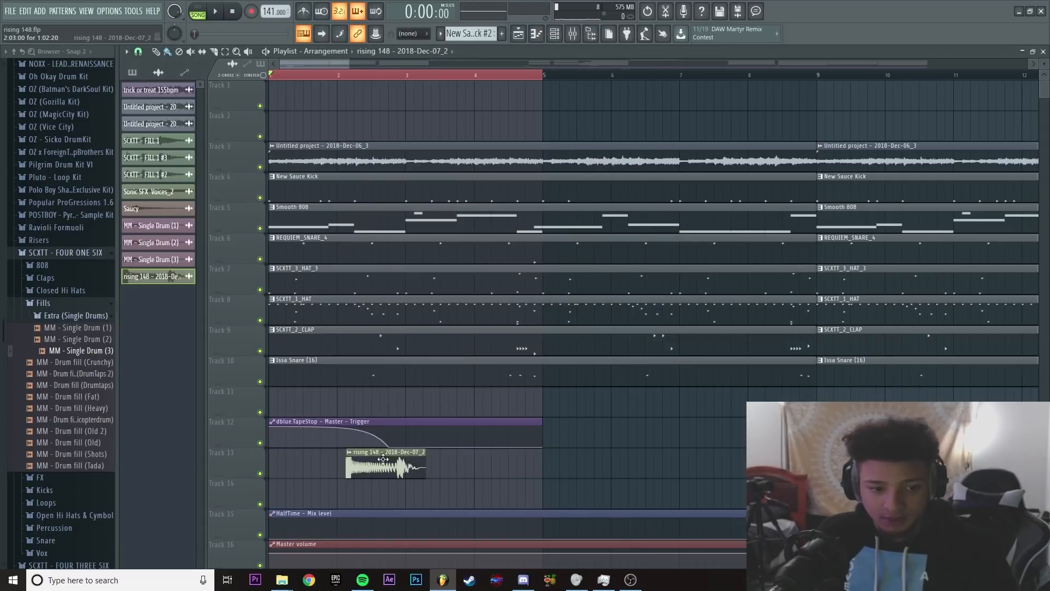
# - Hide the browser and clear the first four bars so the recorded clip starts at bar 1 on Track 13
pyautogui.click(591, 33)
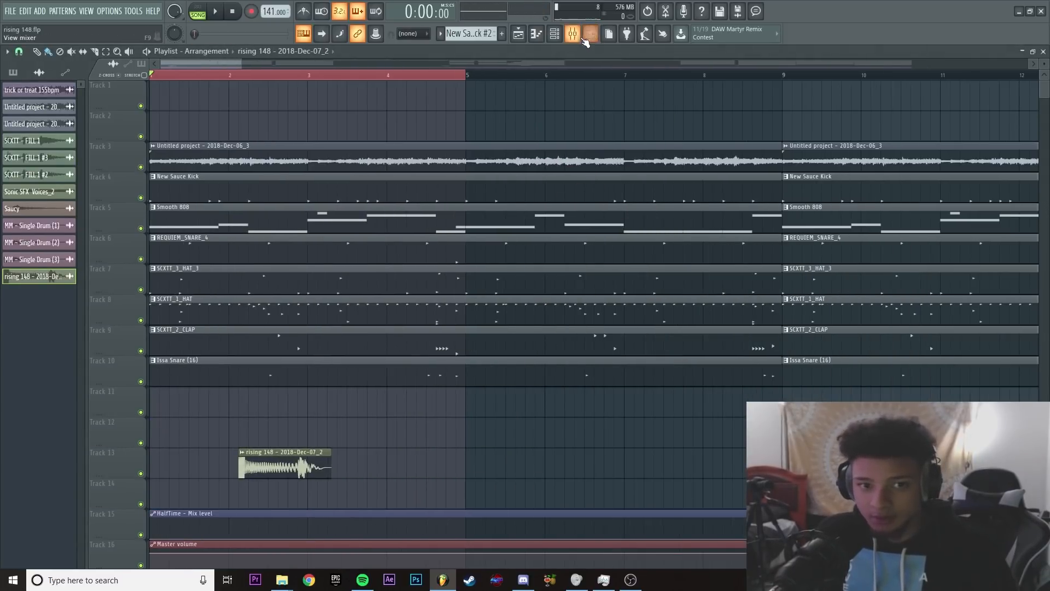
pyautogui.press('F9')
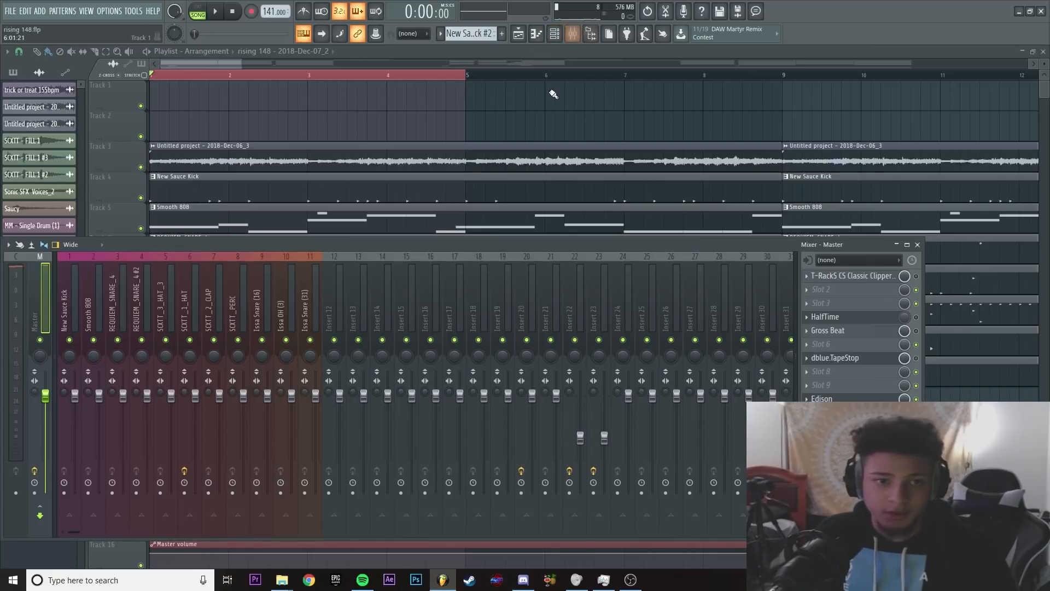
pyautogui.press('F9')
pyautogui.scroll(-5, 493, 459)
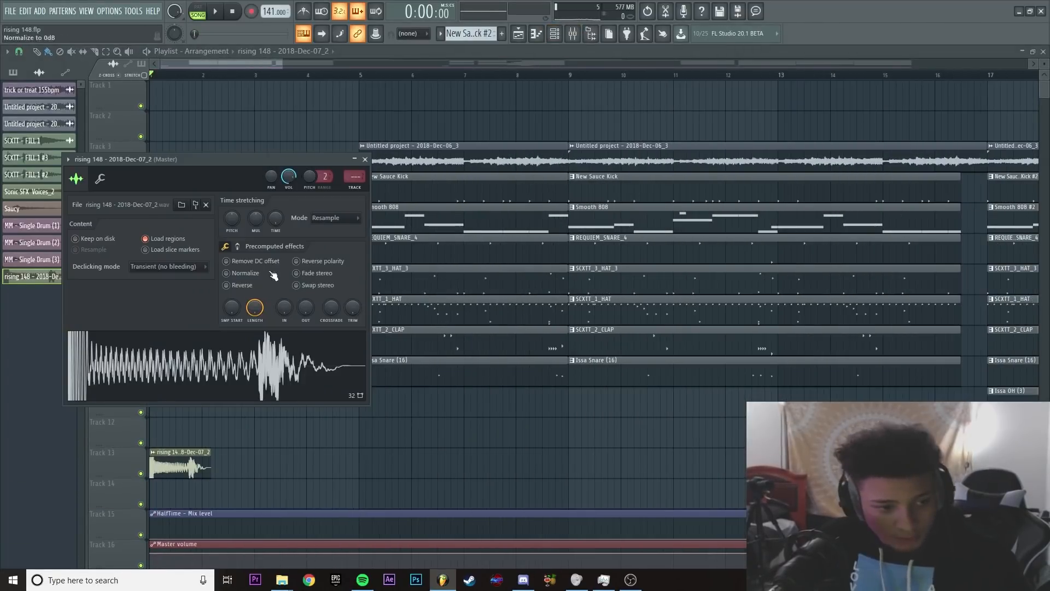
# - Reverse the recorded tape stop sample and stretch its Track 13 clip to two bars, ending at bar 3
pyautogui.click(244, 286)
pyautogui.rightClick(228, 474)
pyautogui.doubleClick(208, 456)
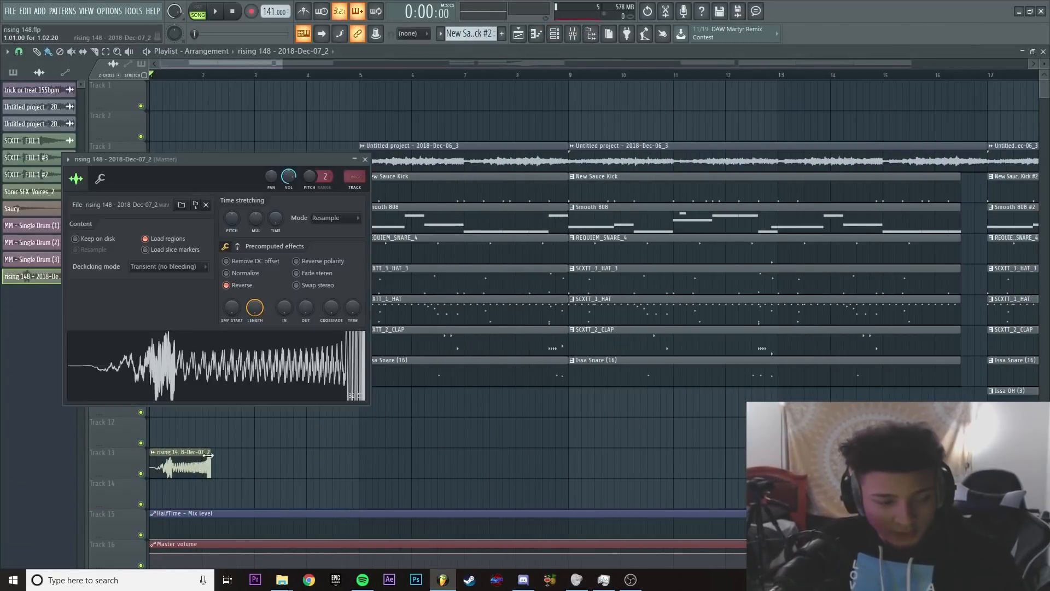
pyautogui.moveTo(201, 465); pyautogui.dragTo(263, 465)
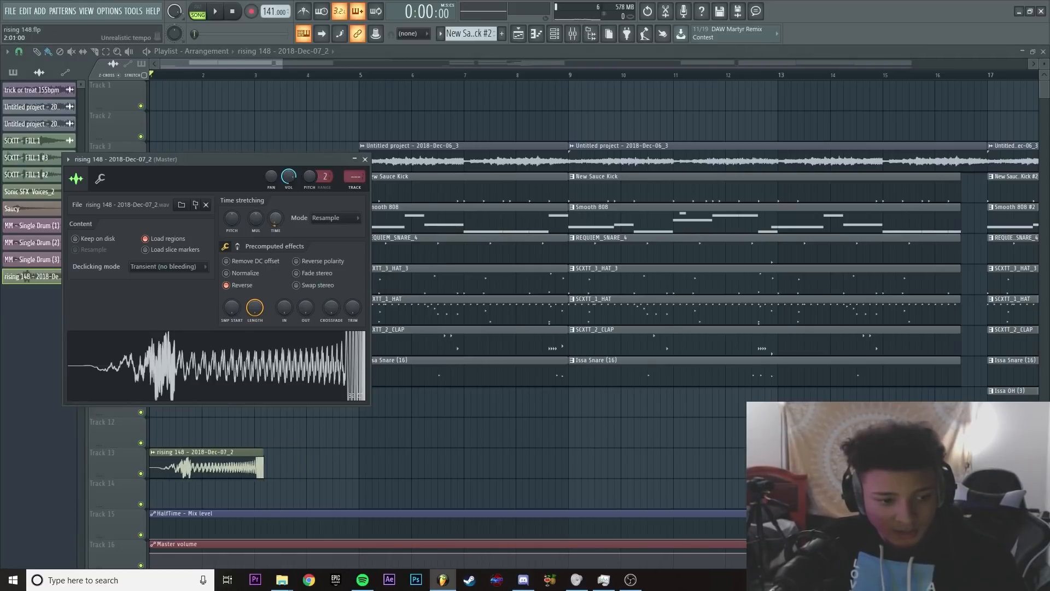
pyautogui.press('Escape')
# - Extend the start of the melody and drum clips on Tracks 3 to 10 back to bar 3 and play the intro
pyautogui.press('space')
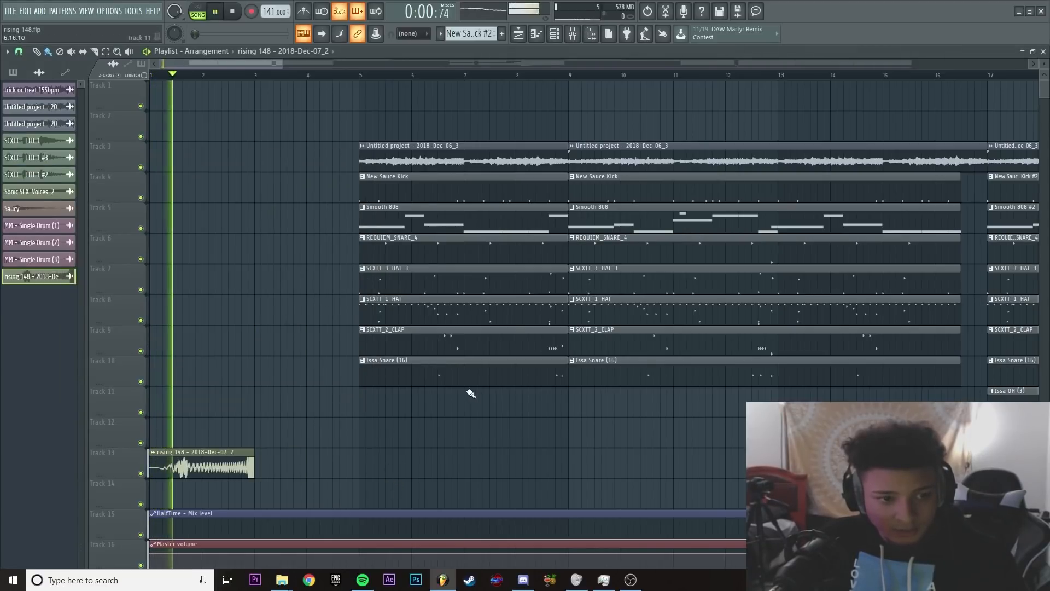
pyautogui.moveTo(454, 376); pyautogui.dragTo(255, 164)
pyautogui.press('space')
pyautogui.press('space')
pyautogui.scroll(2, 208, 265)
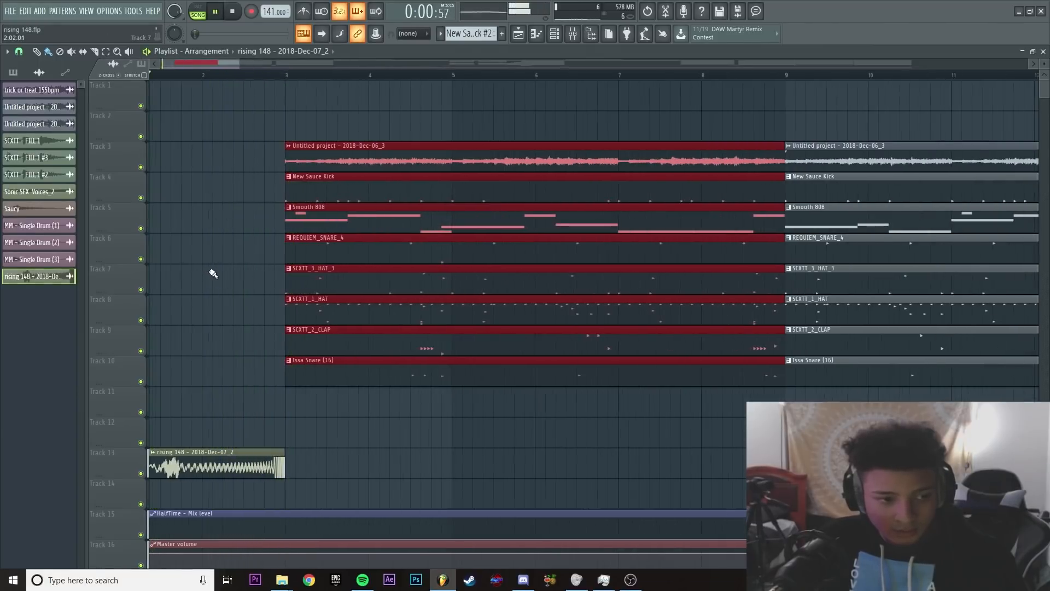
pyautogui.keyDown('ctrl'); pyautogui.click(211, 271); pyautogui.keyUp('ctrl')
pyautogui.moveTo(205, 63); pyautogui.dragTo(190, 60)
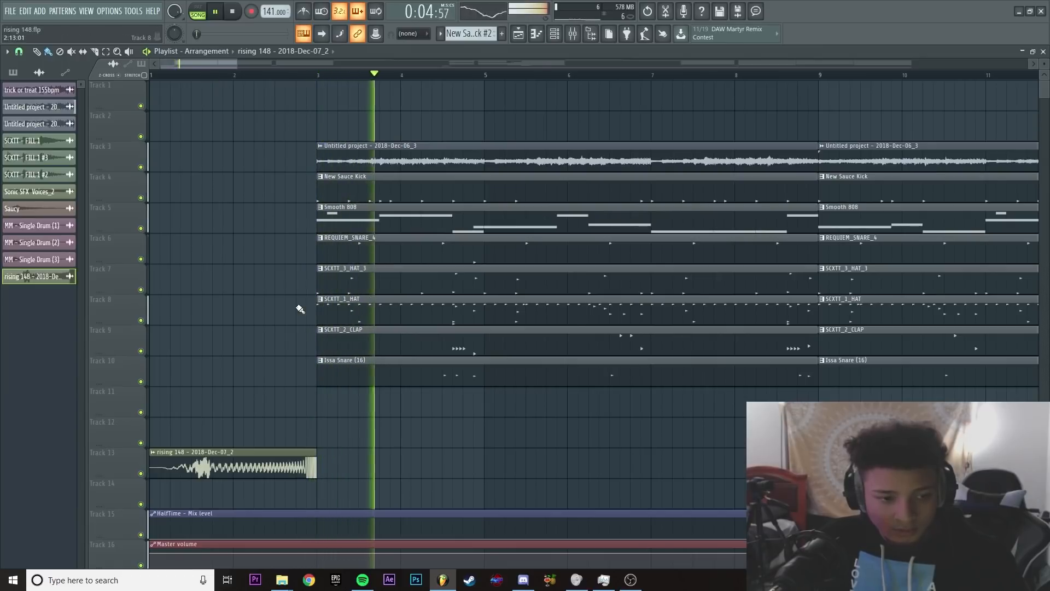
# - Stop playback, check the master channel's effects in the mixer, and replay the intro from bar 1
pyautogui.press('space')
pyautogui.press('F9')
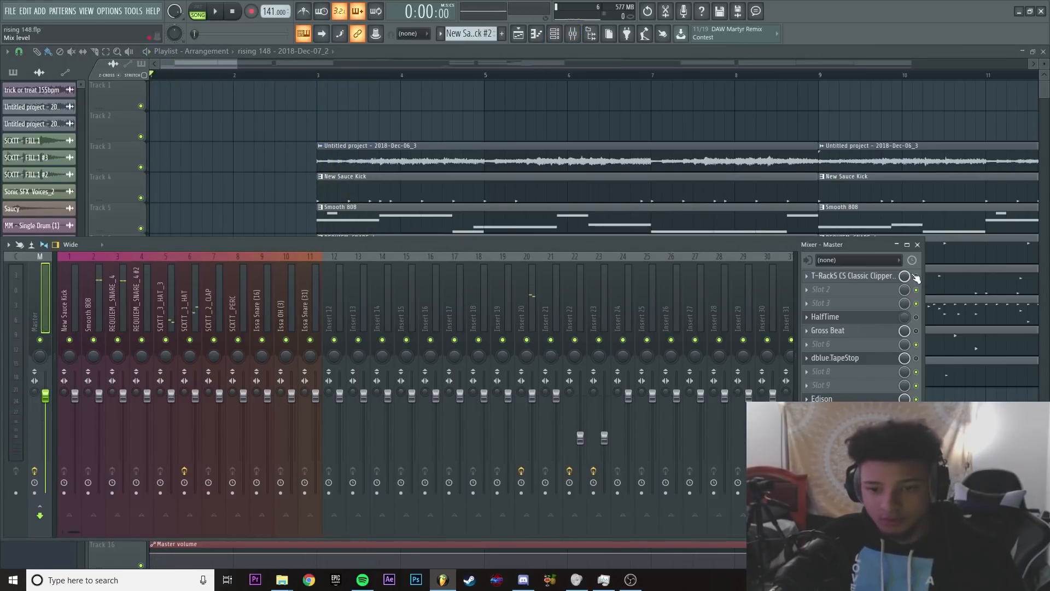
pyautogui.press('F9')
pyautogui.press('space')
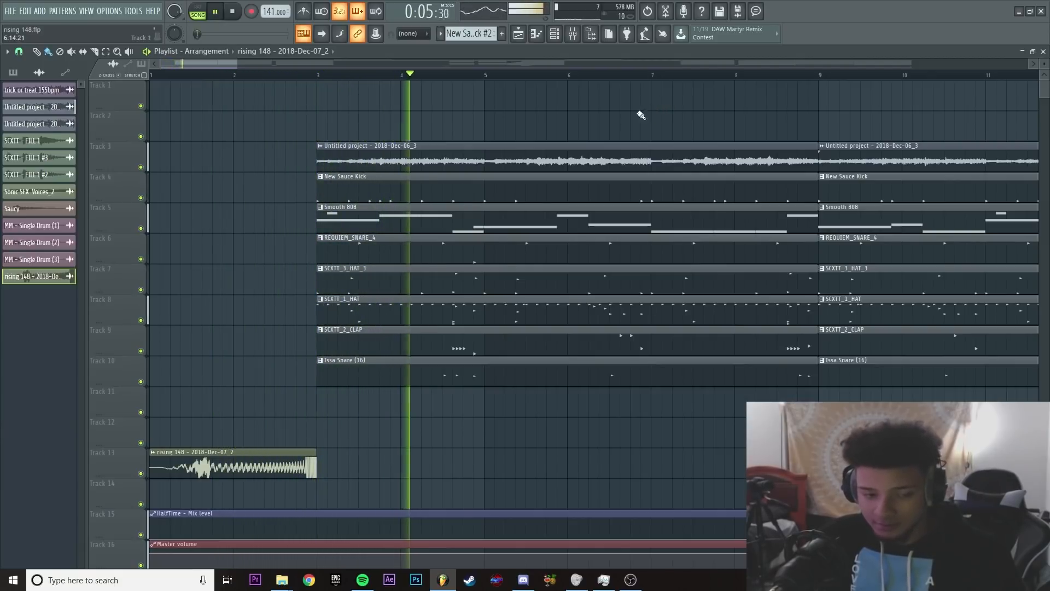
# - Stop playback, check the master channel's effects, and delete the Gross Beat mix level automation clip from Track 17
pyautogui.scroll(-4, 408, 424)
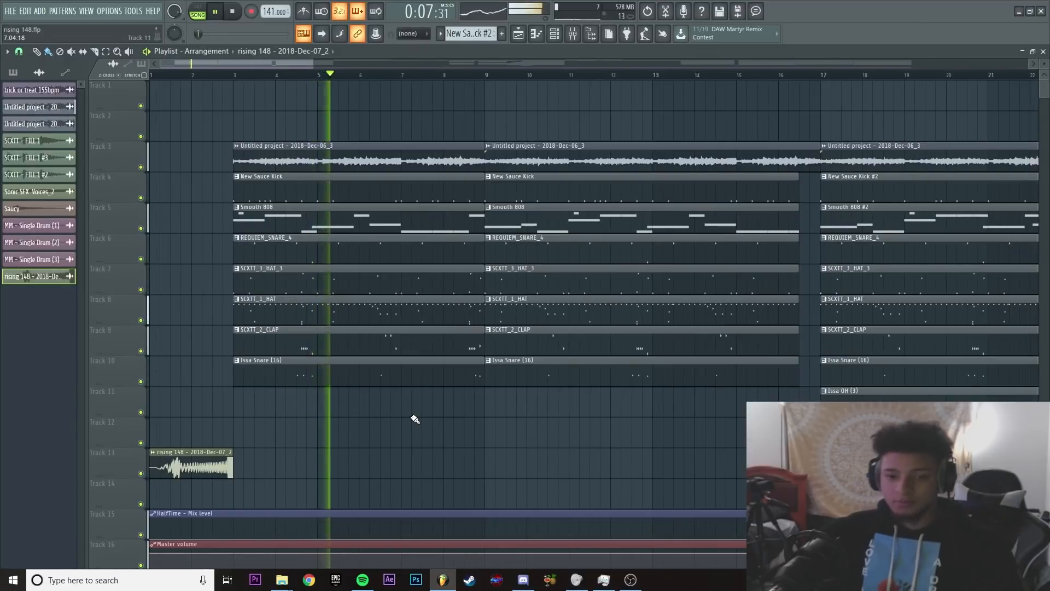
pyautogui.scroll(-2, 405, 422)
pyautogui.press('space')
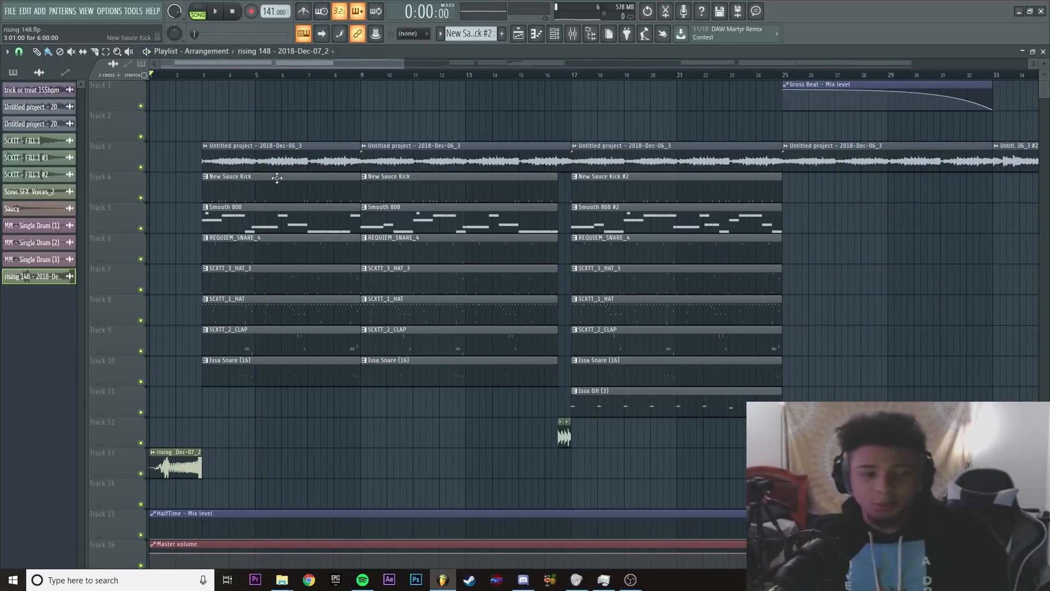
pyautogui.click(573, 34)
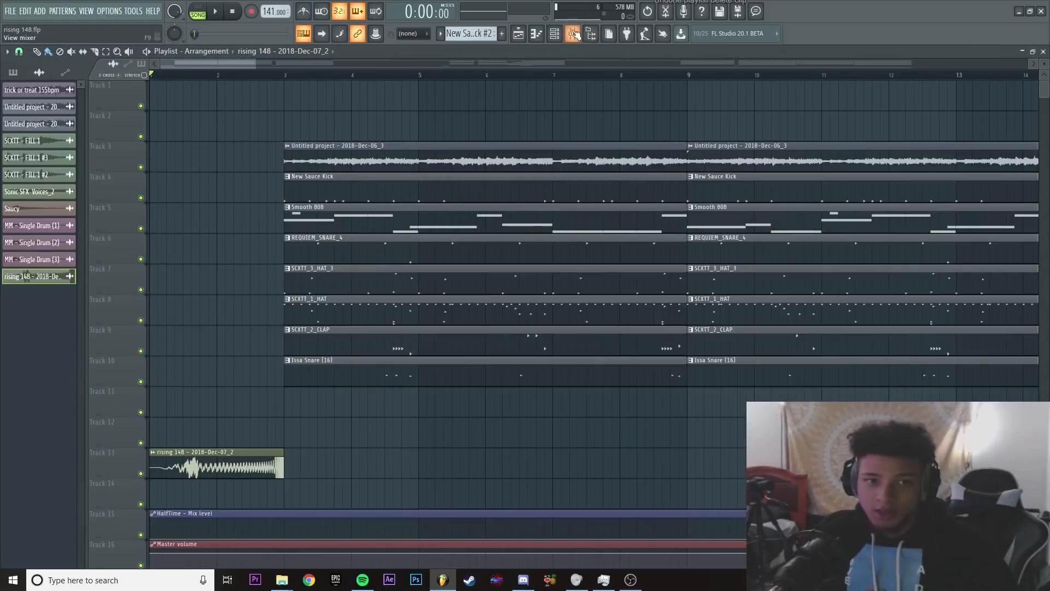
pyautogui.click(573, 34)
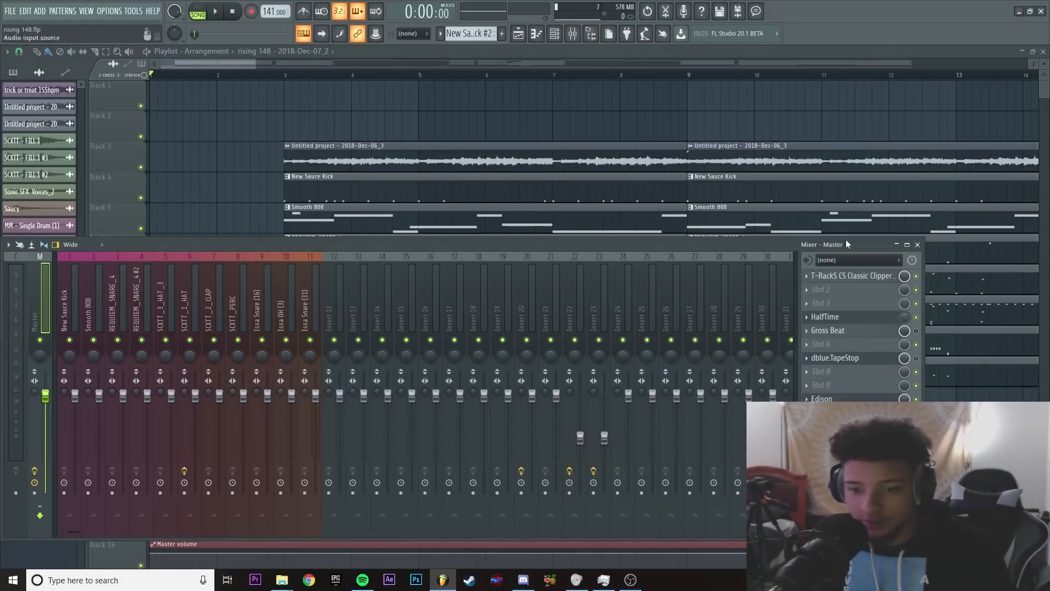
pyautogui.press('F9')
pyautogui.scroll(-4, 469, 311)
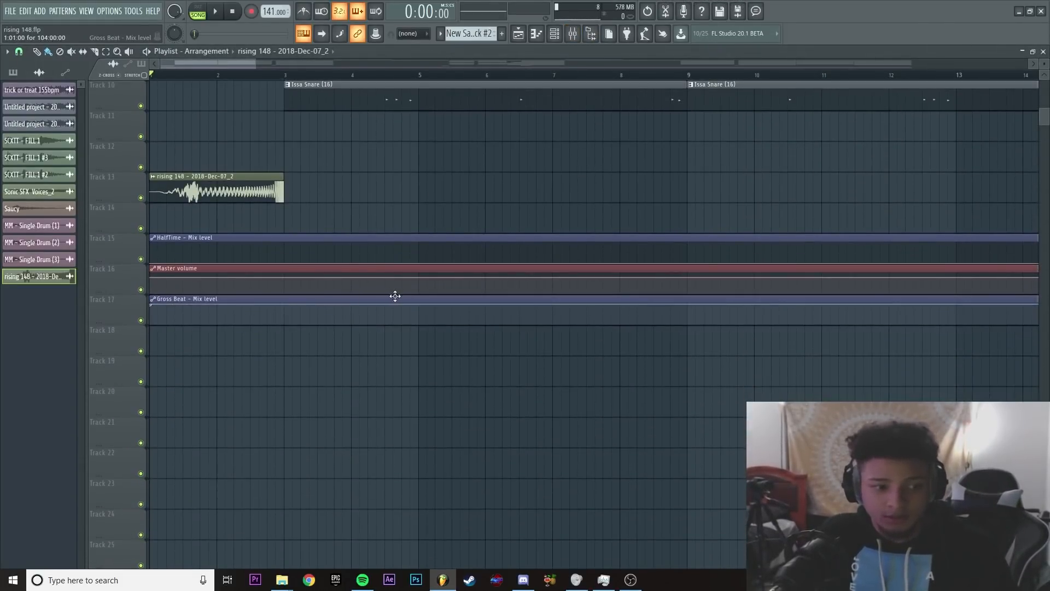
pyautogui.rightClick(394, 296)
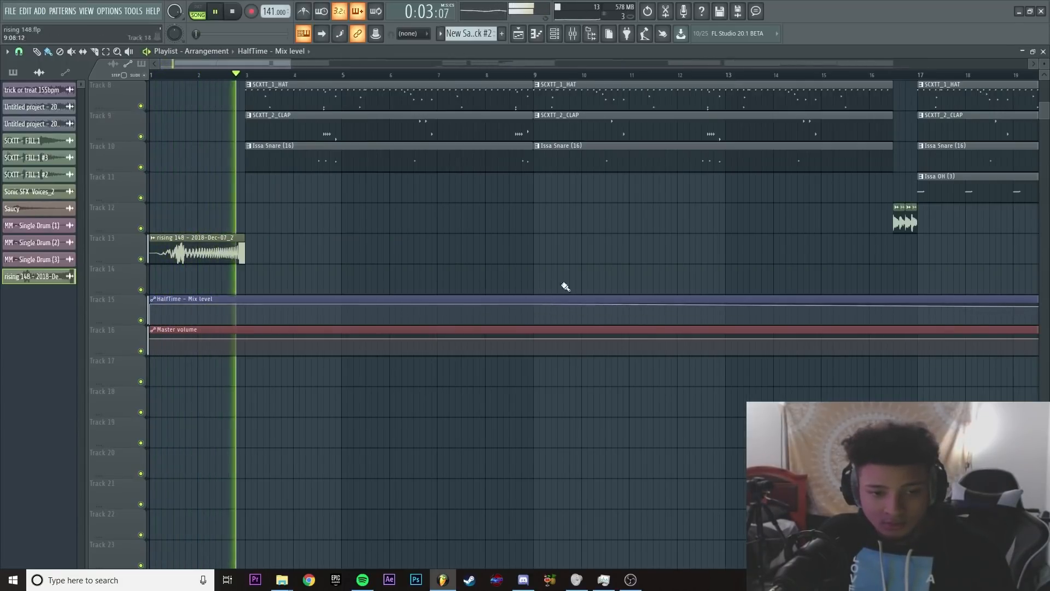
# - Check the master HalfTime effect, then shape its Track 15 mix level automation to hold until bar 13 and drop straight to zero near bar 17
pyautogui.press('F9')
pyautogui.click(860, 318)
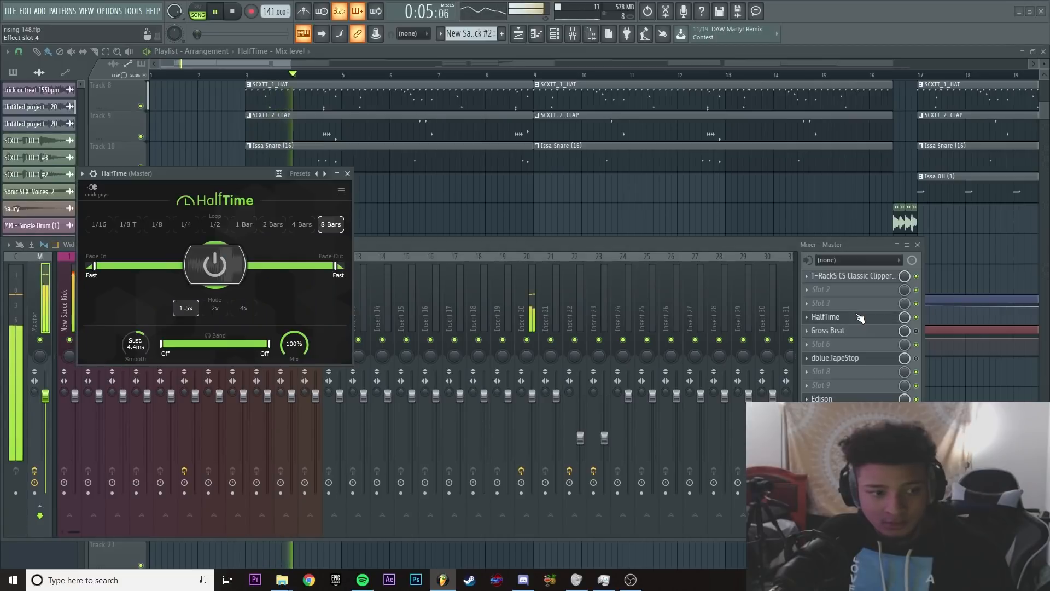
pyautogui.press('F9')
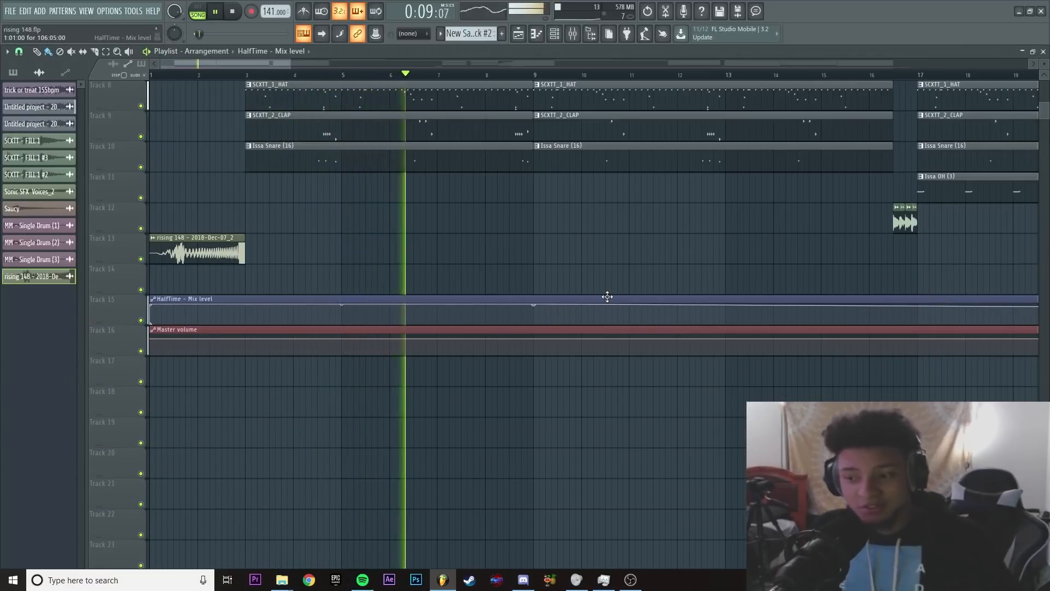
pyautogui.moveTo(600, 307); pyautogui.dragTo(917, 324)
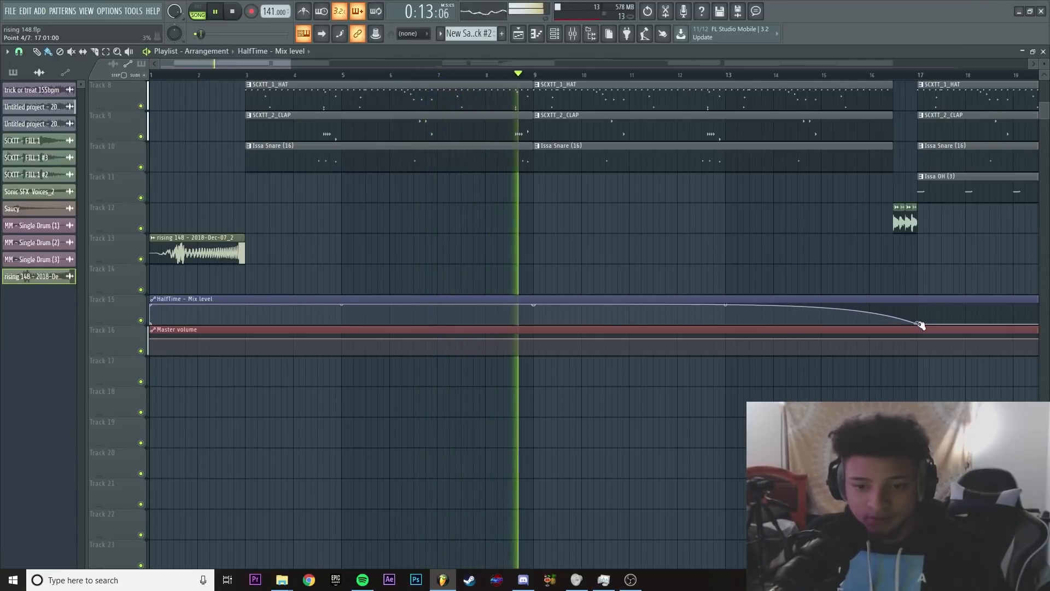
pyautogui.moveTo(725, 308); pyautogui.dragTo(728, 313)
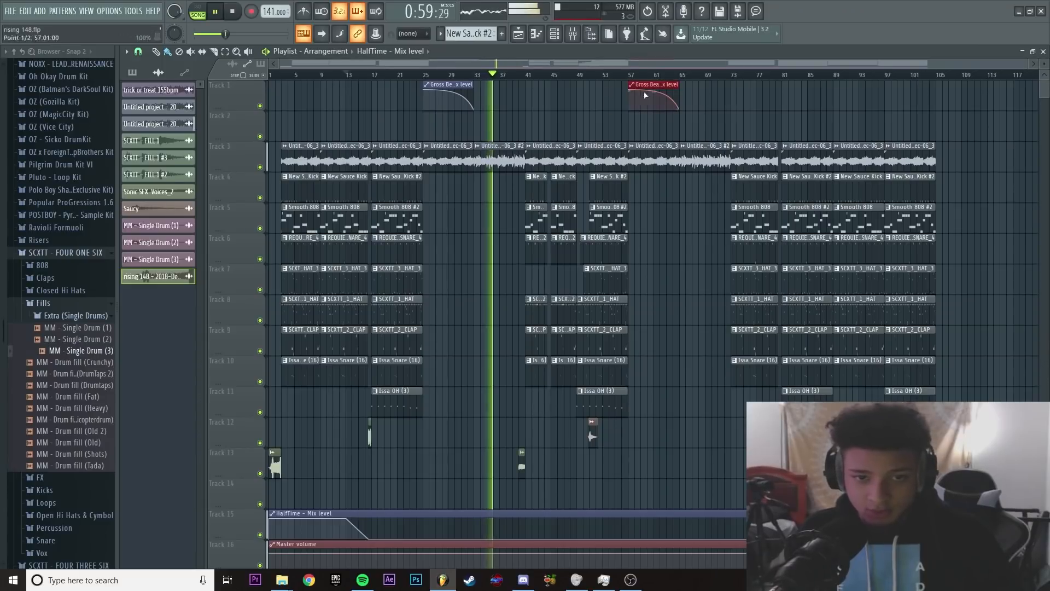
# - Automate the mix level of the REQUIEM_SNARE_4 channel's Fruity Delay 3 from bar 41 to 45 on Track 11, starting at zero
pyautogui.press('F9')
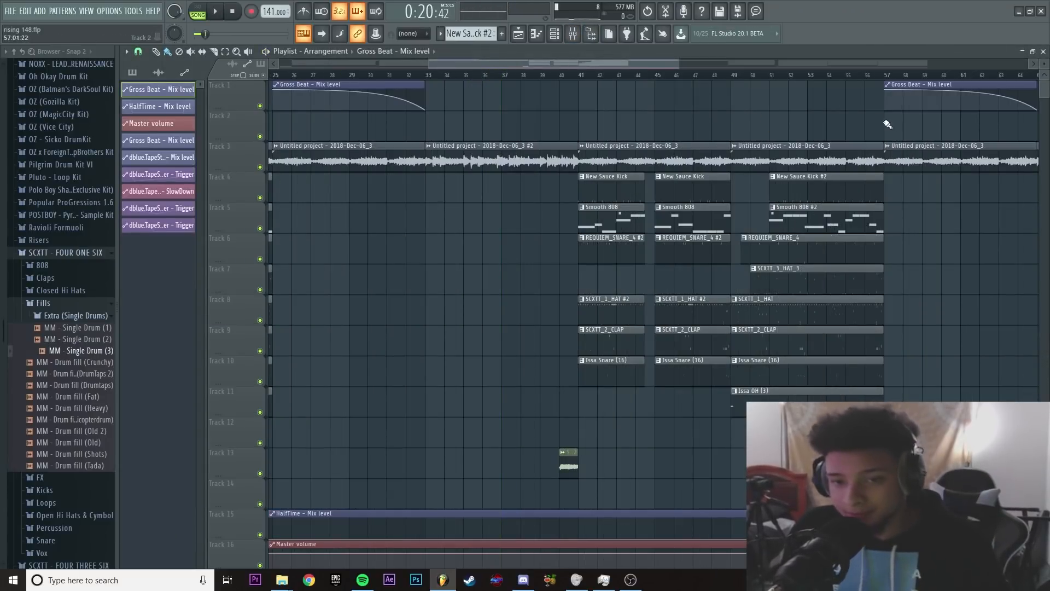
pyautogui.scroll(-3, 708, 201)
pyautogui.scroll(8, 643, 140)
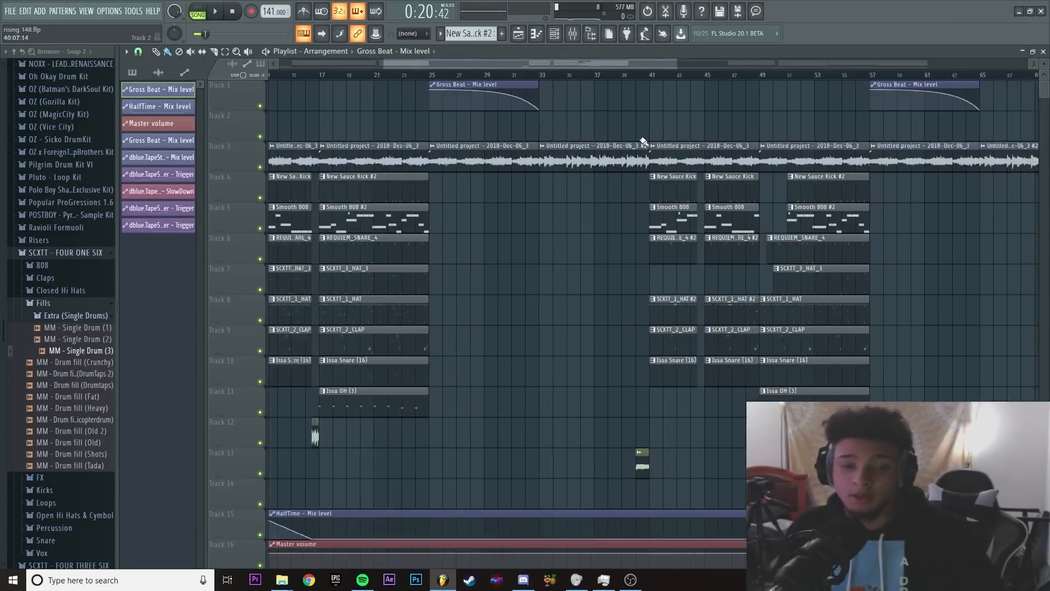
pyautogui.click(637, 75)
pyautogui.scroll(-6, 616, 332)
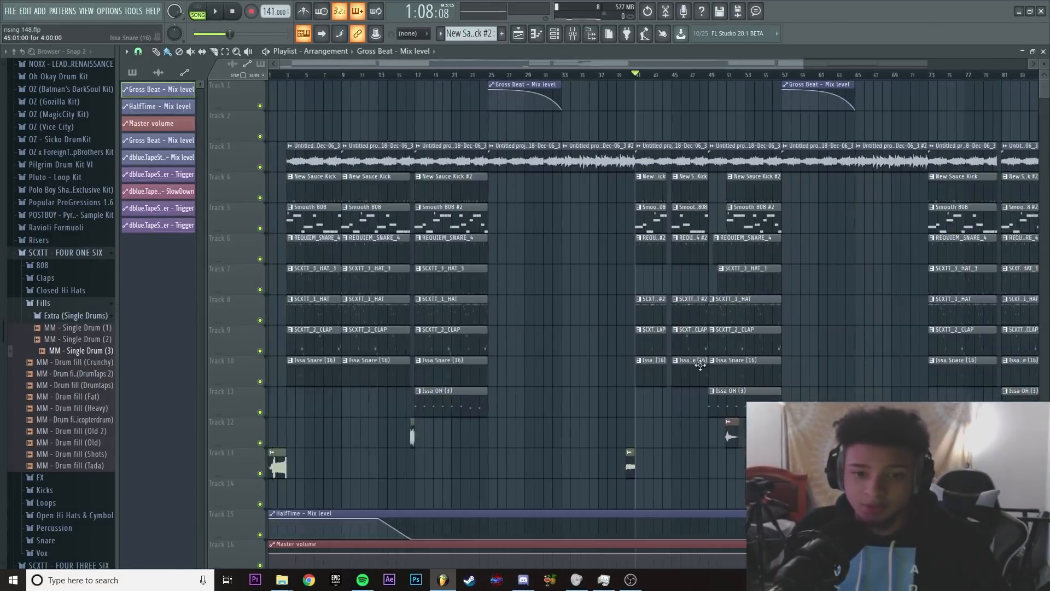
pyautogui.scroll(5, 700, 363)
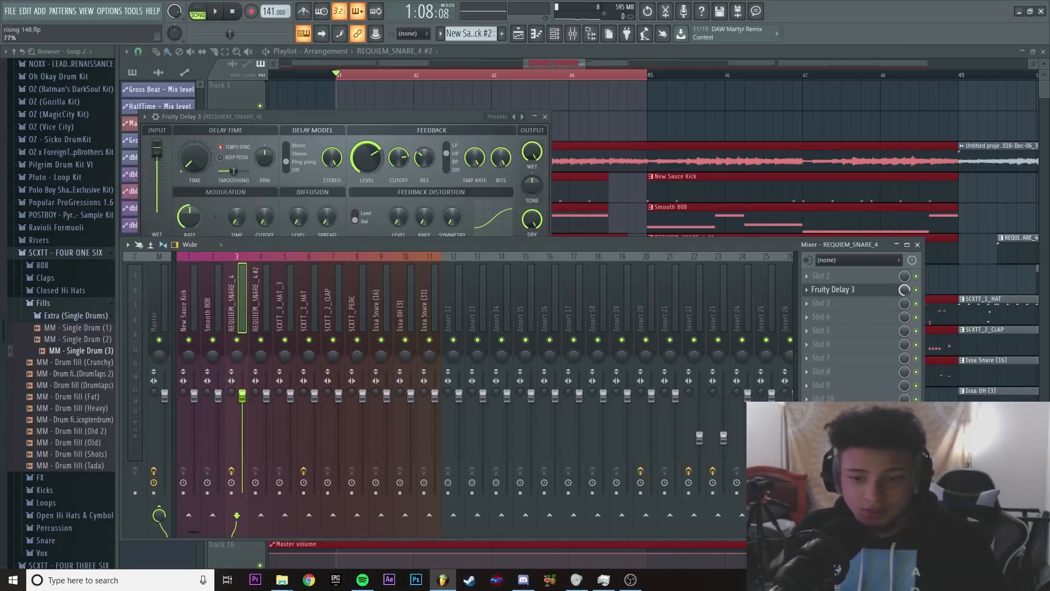
pyautogui.moveTo(905, 290); pyautogui.dragTo(905, 301)
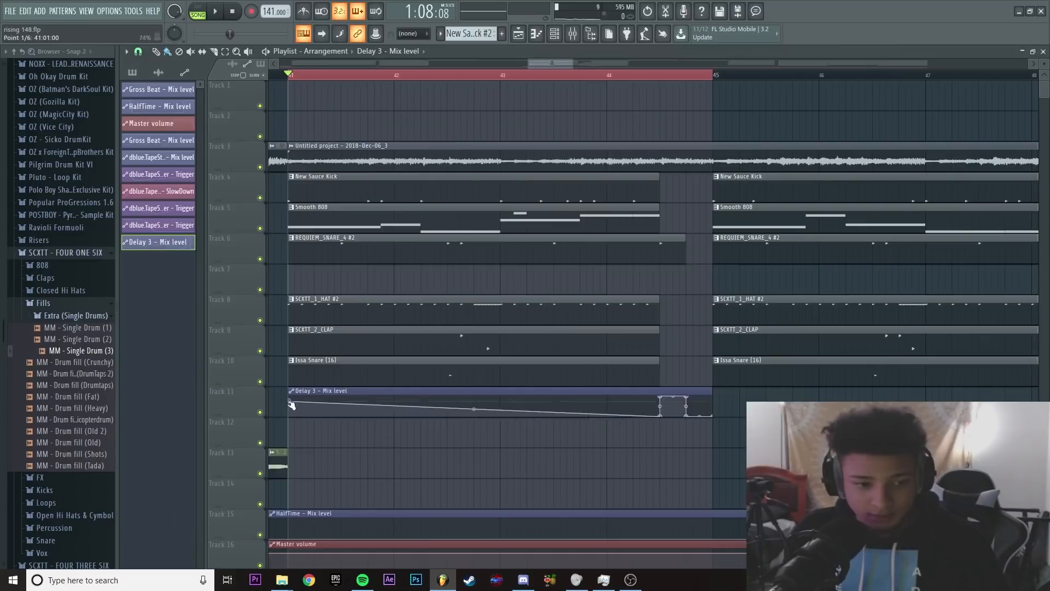
pyautogui.moveTo(290, 403); pyautogui.dragTo(290, 433)
# - Play the section, clear the time selection, and extend the raised part of the Delay 3 mix level automation to bar 45
pyautogui.press('space')
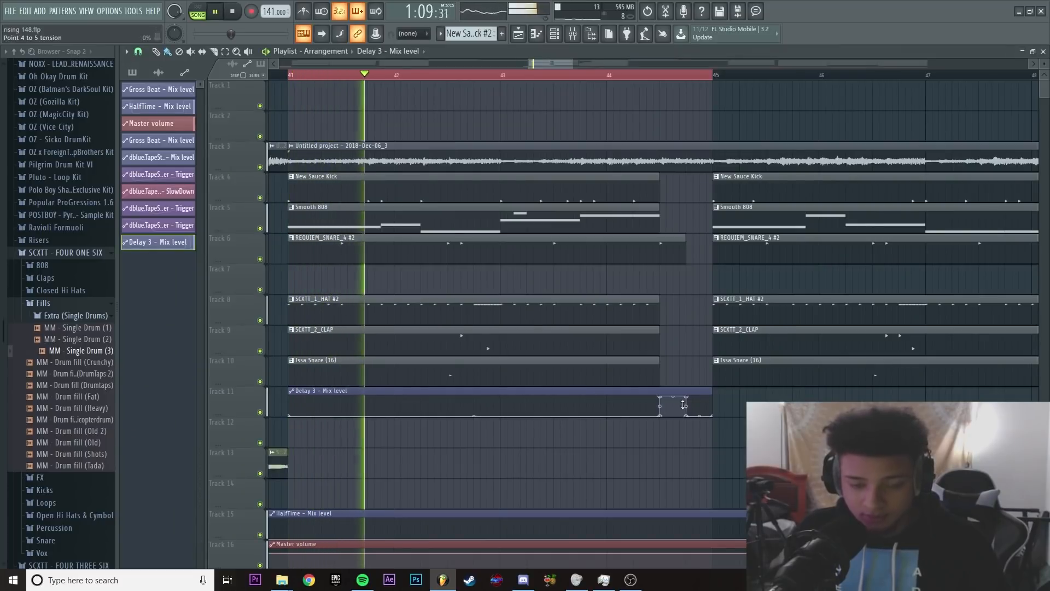
pyautogui.keyDown('ctrl'); pyautogui.click(753, 431); pyautogui.keyUp('ctrl')
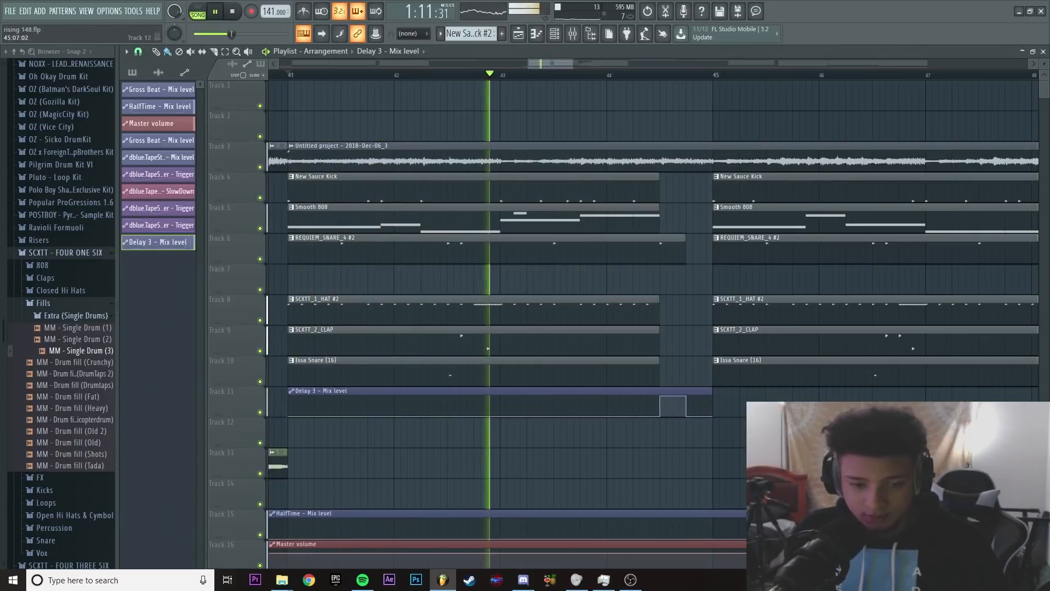
pyautogui.scroll(-4, 745, 427)
pyautogui.scroll(2, 729, 434)
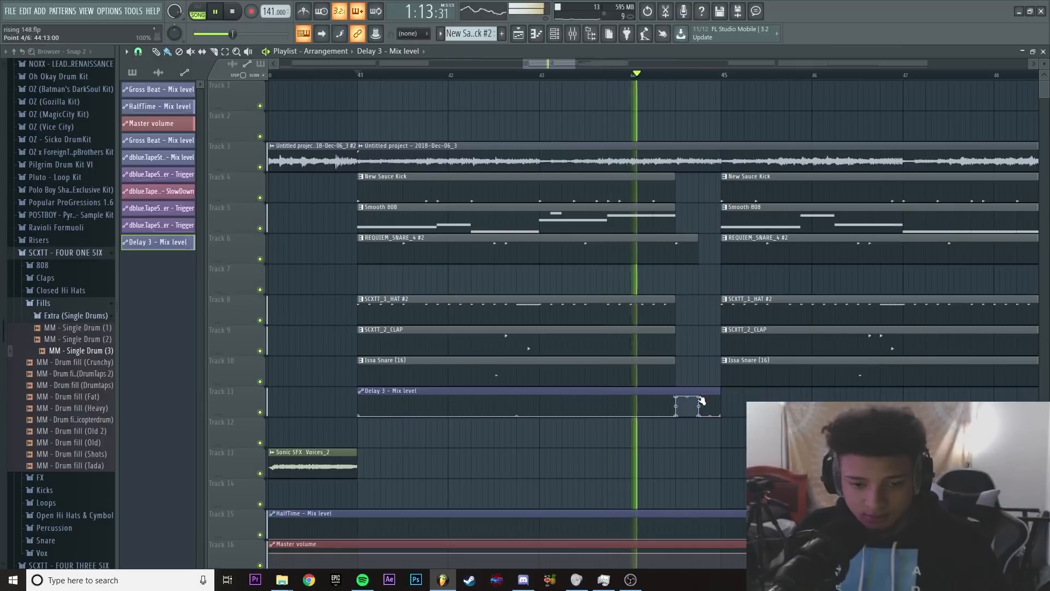
pyautogui.moveTo(702, 401); pyautogui.dragTo(726, 419)
pyautogui.press('space')
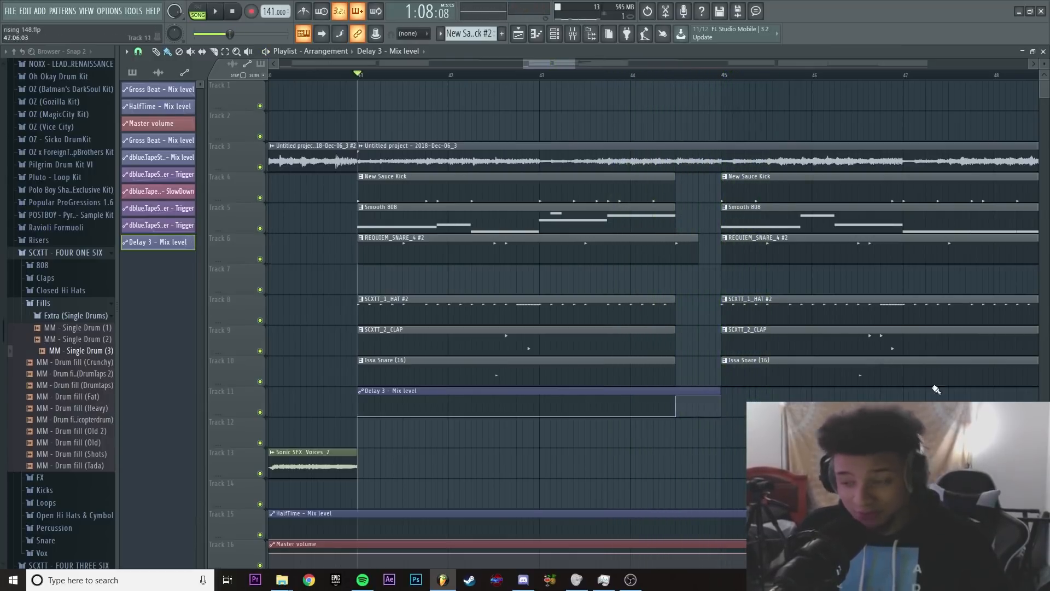
# - Open the snare channel's Fruity Delay 3 and listen to the delay from the start of the drum gap before bar 45
pyautogui.click(677, 77)
pyautogui.click(573, 37)
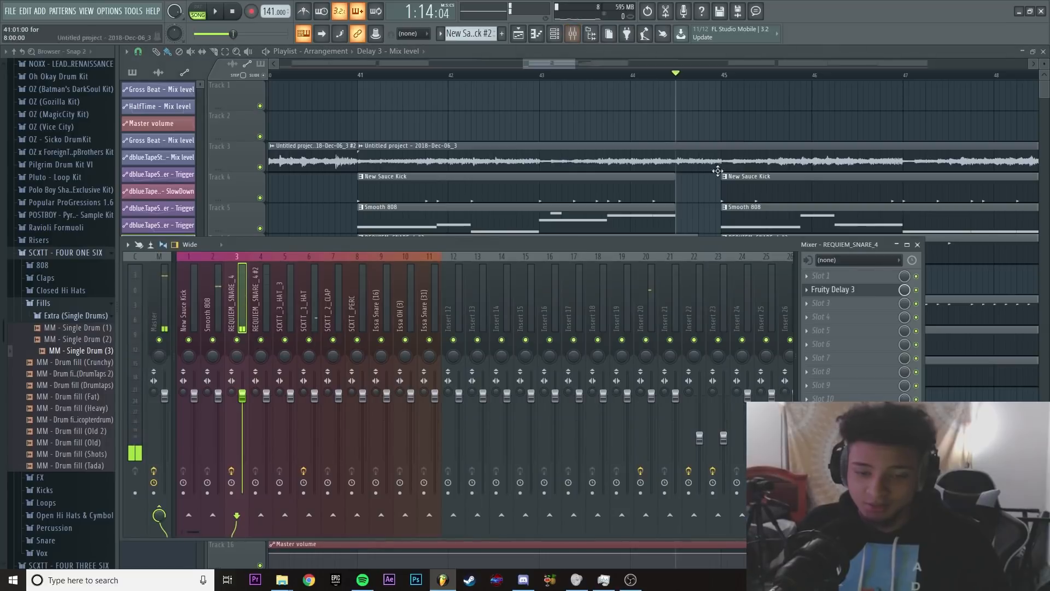
pyautogui.click(855, 294)
pyautogui.press('space')
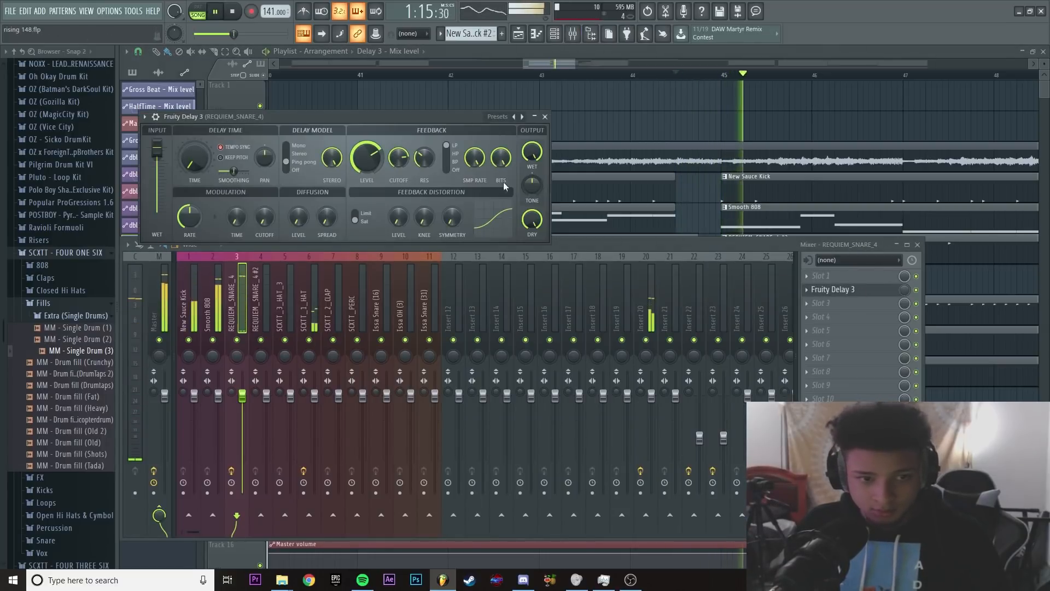
pyautogui.press('space')
pyautogui.press('F12')
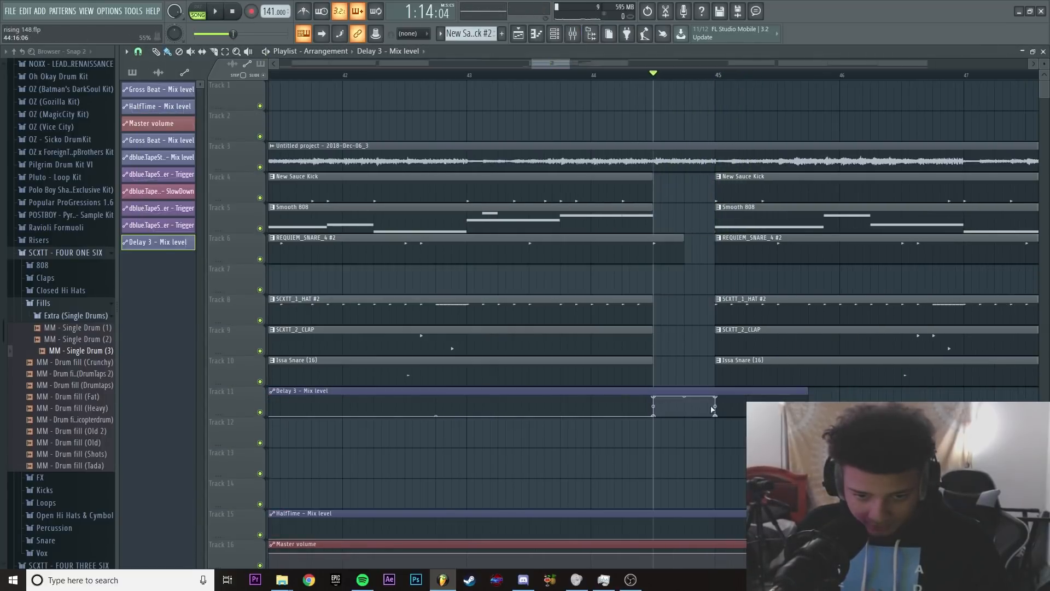
# - Reshape the end of the Delay 3 mix level automation to ramp down after bar 45 and replay the transition
pyautogui.rightClick(725, 403)
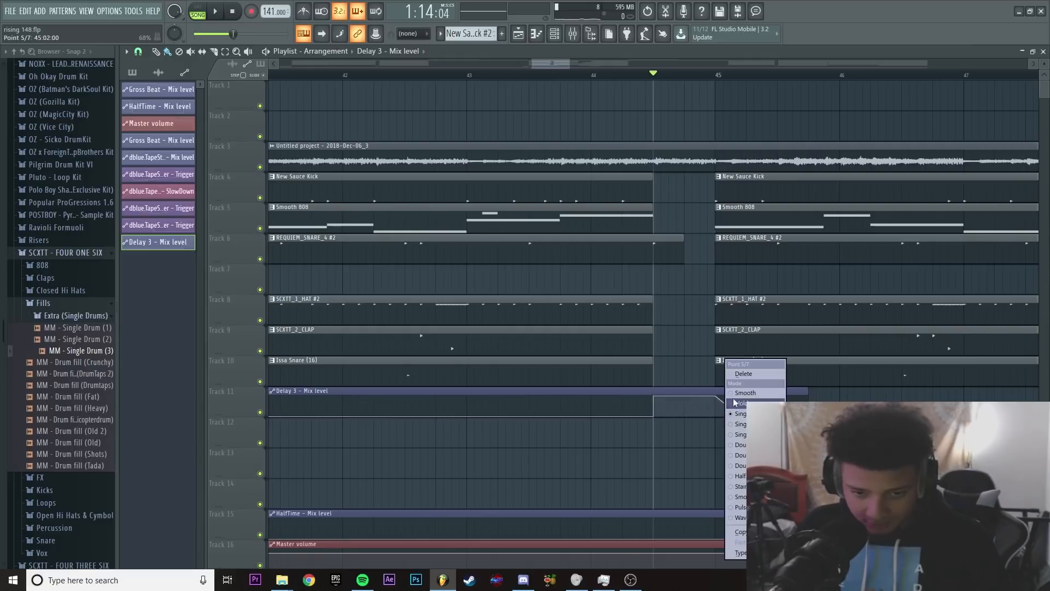
pyautogui.click(744, 401)
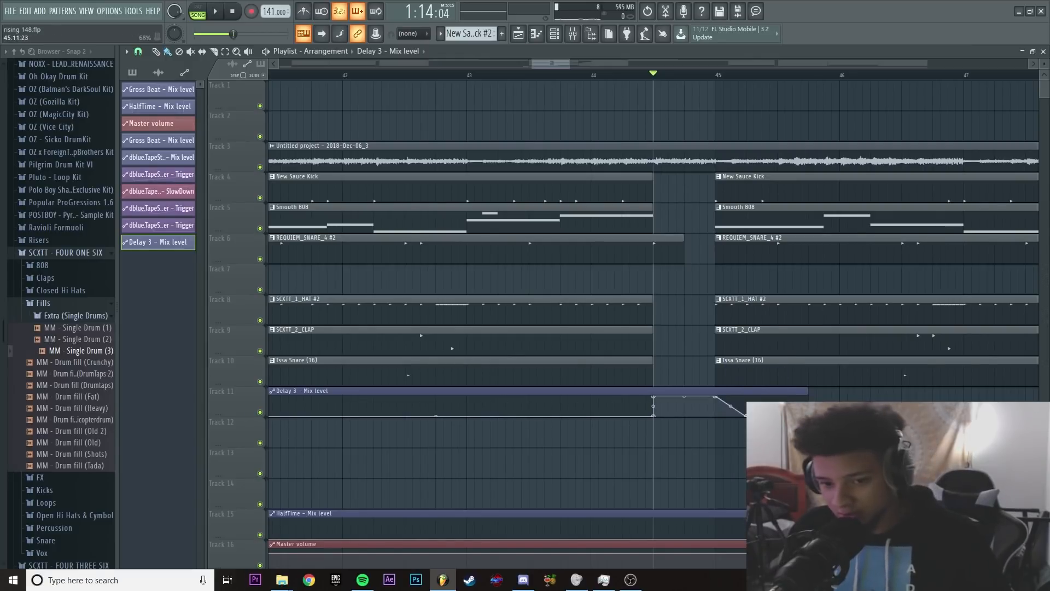
pyautogui.scroll(-3, 906, 432)
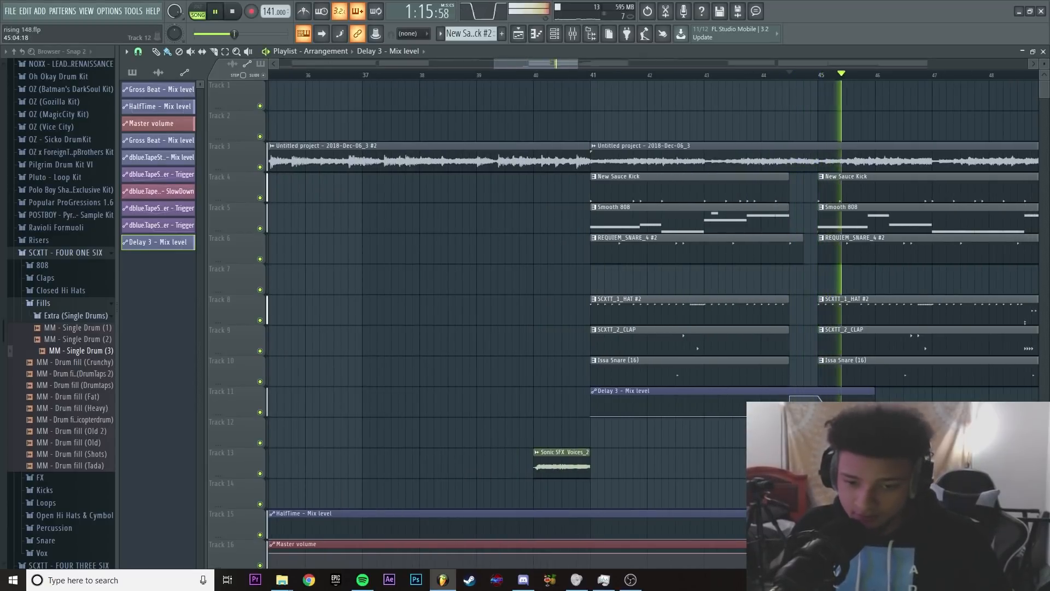
pyautogui.press('space')
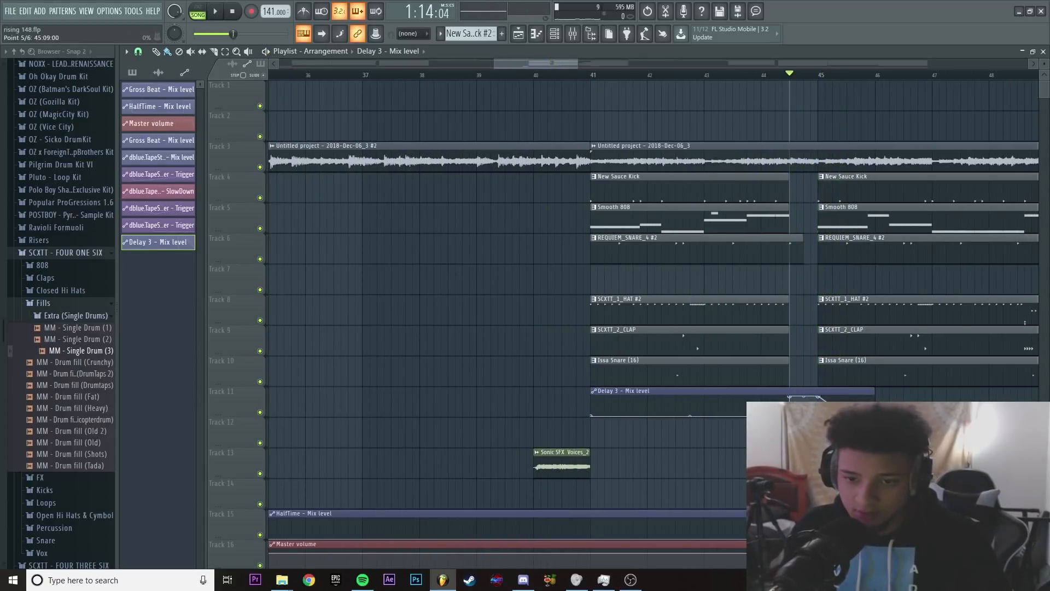
pyautogui.scroll(2, 852, 432)
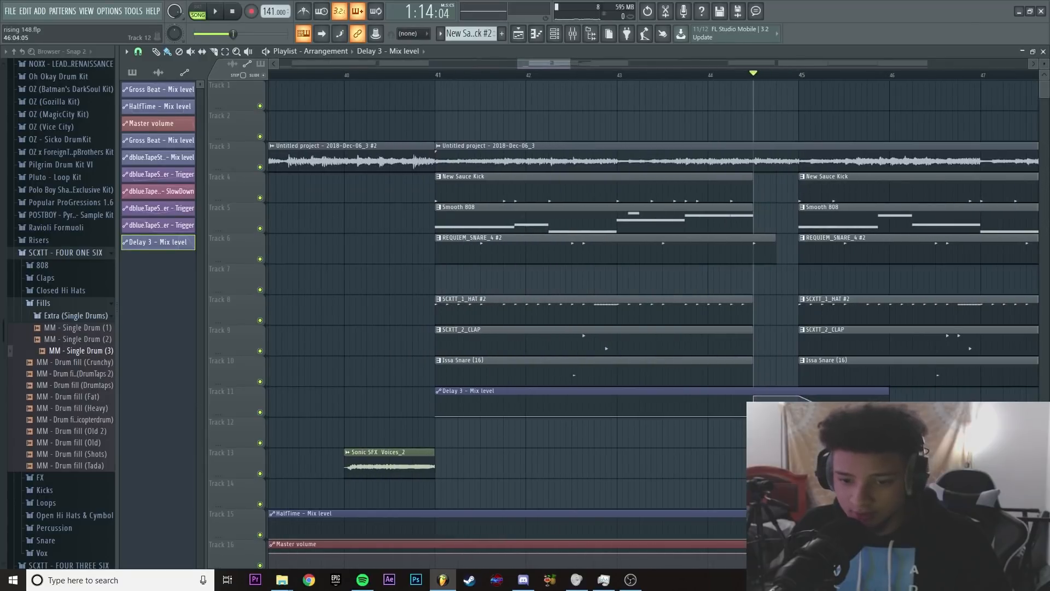
pyautogui.press('space')
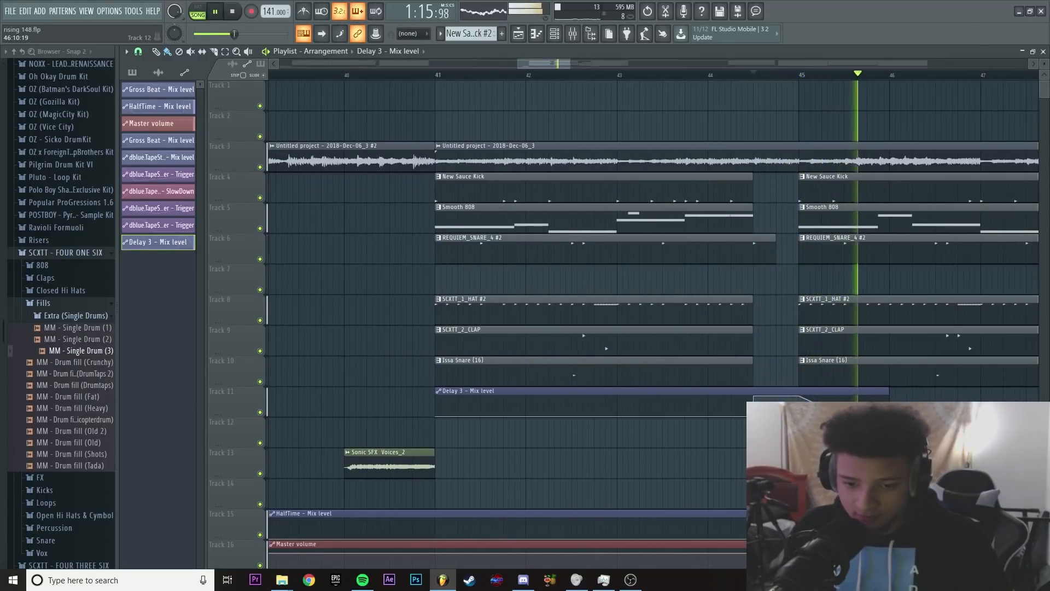
# - Move the Delay 3 mix level clip down three tracks from Track 11, and close the mixer and channel rack
pyautogui.scroll(-5, 852, 432)
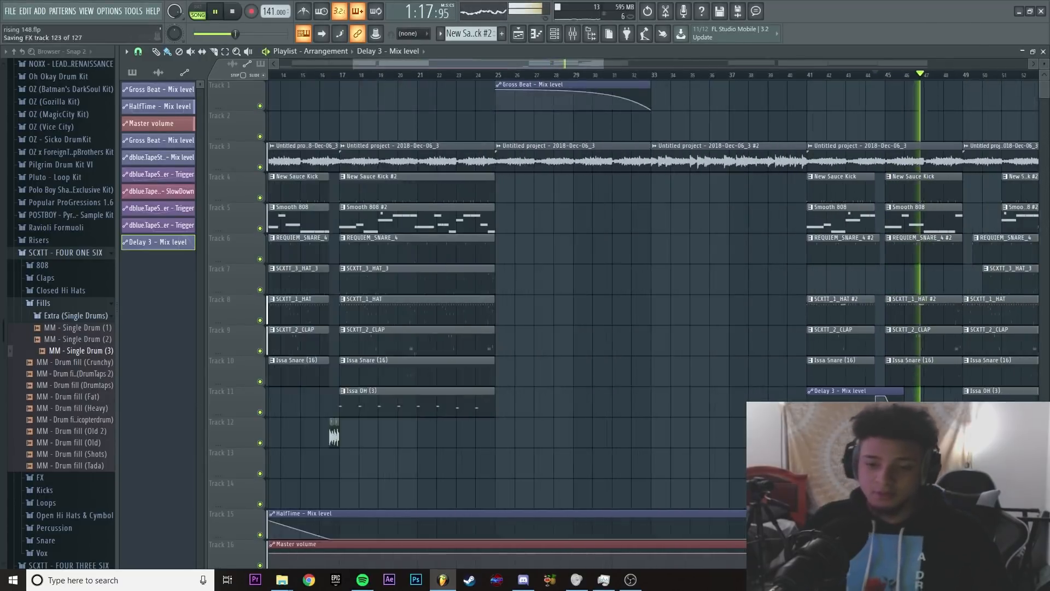
pyautogui.scroll(-4, 881, 399)
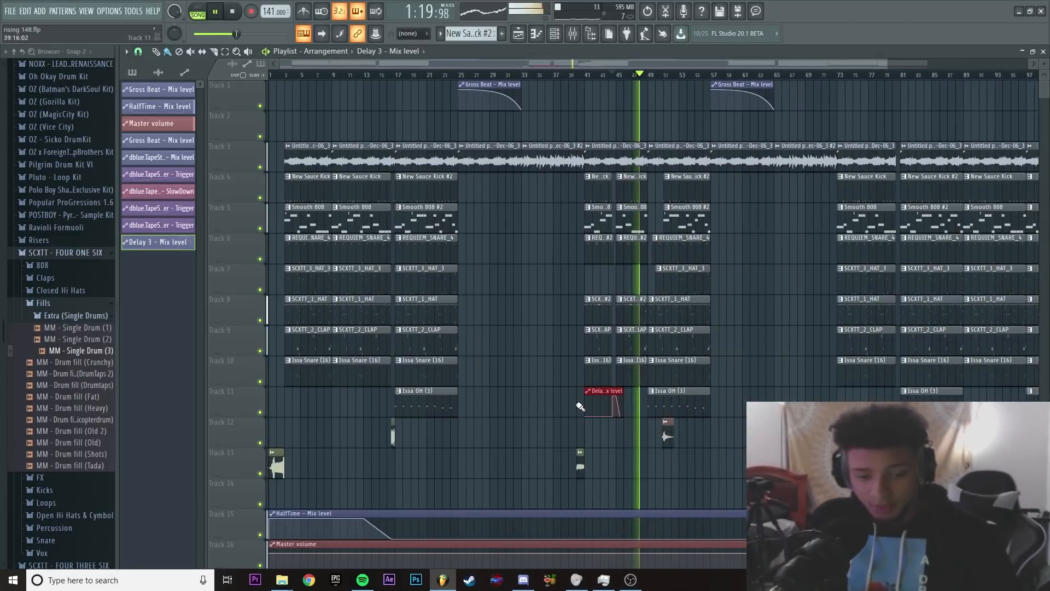
pyautogui.hotkey('shift', 'Down')
pyautogui.hotkey('shift', 'Down')
pyautogui.hotkey('shift', 'Down')
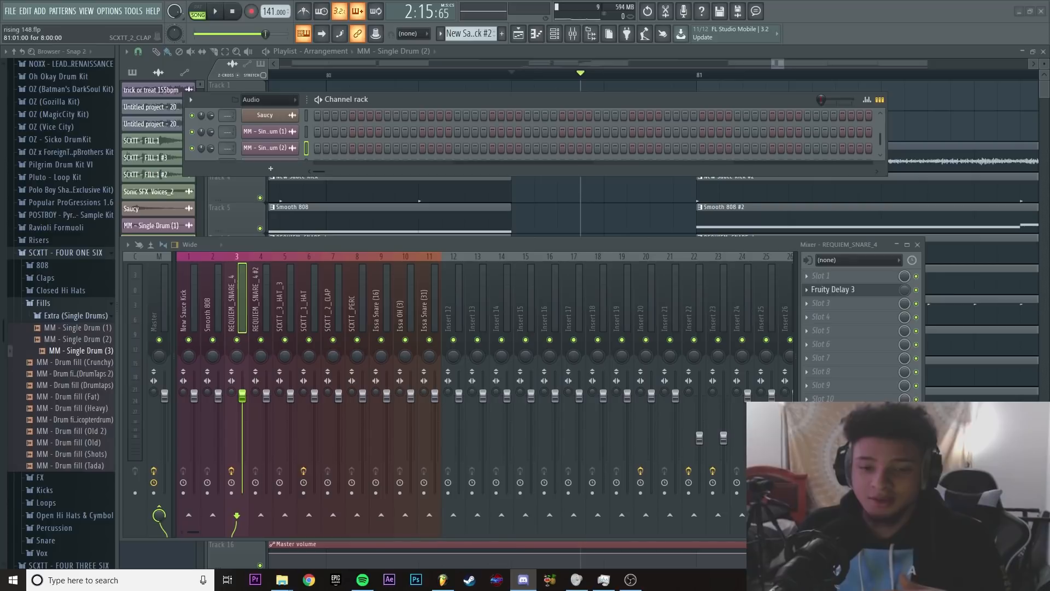
pyautogui.press('F12')
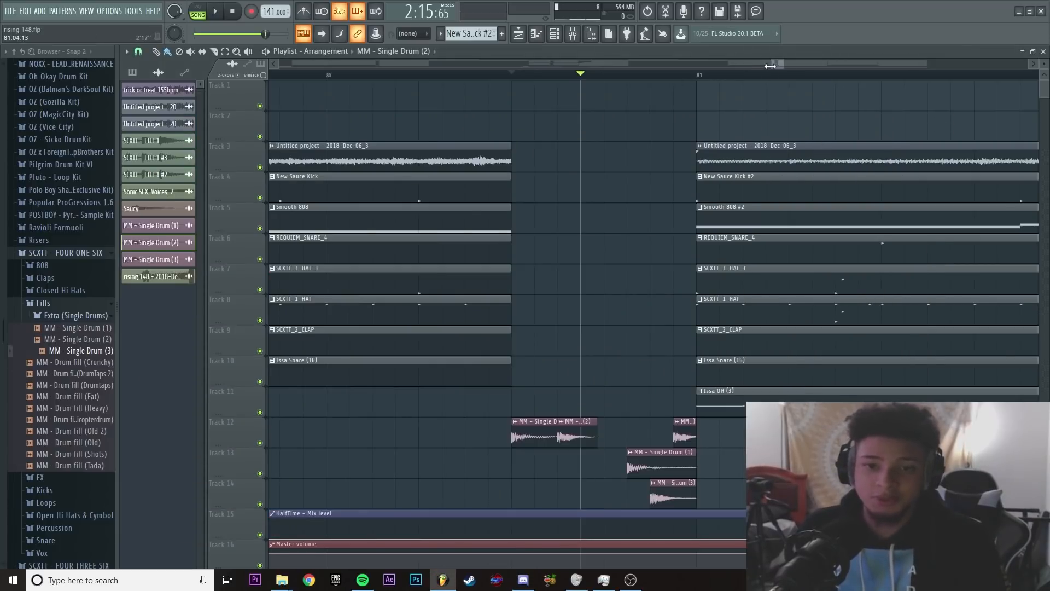